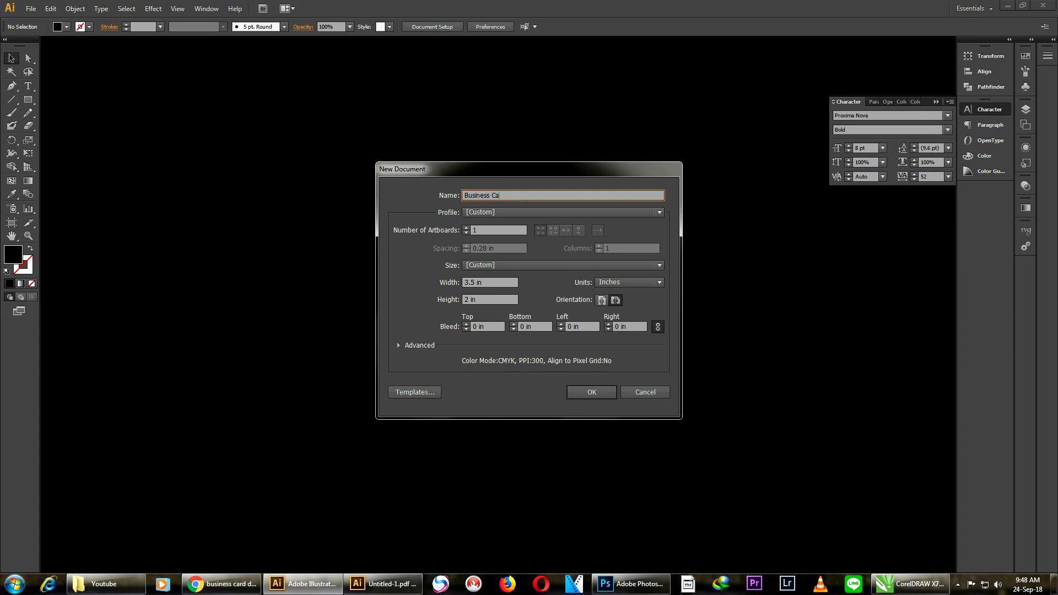
Create the 3.5 × 2 in document named Business Card and dock its floating window among the document tabs.
key("Return")
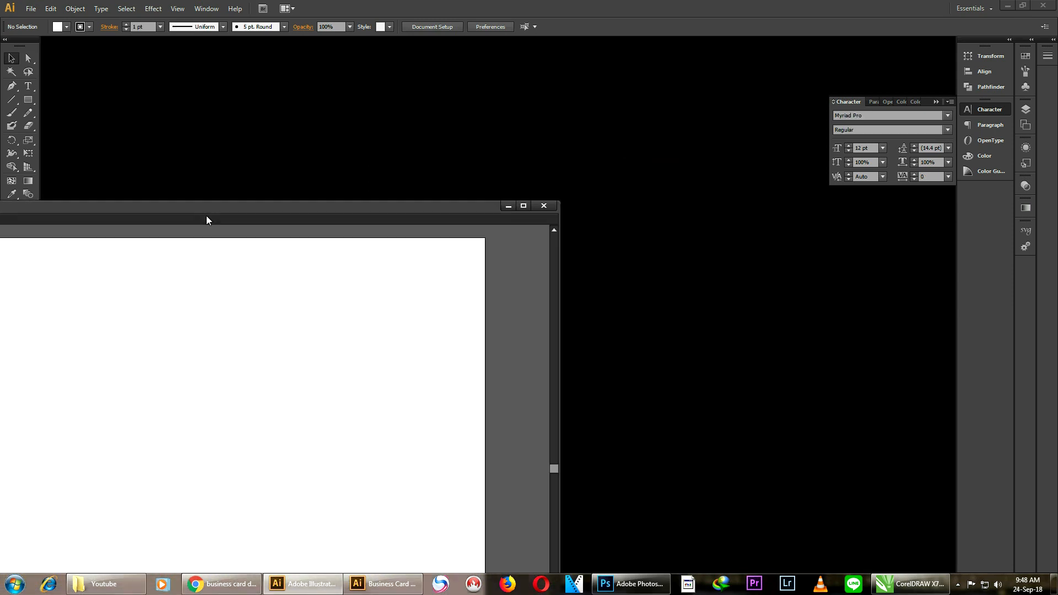
left_click_drag(456, 207, 752, 42)
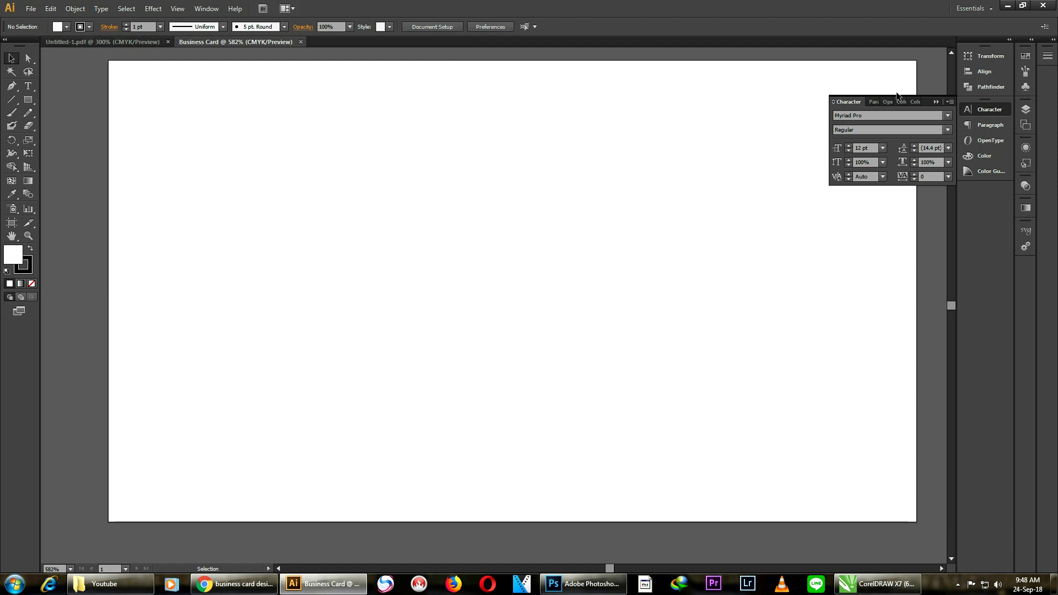
left_click(936, 101)
scroll(469, 105, "down", 1)
scroll(475, 78, "down", 1)
scroll(488, 77, "up", 1)
left_click_drag(487, 77, 534, 170)
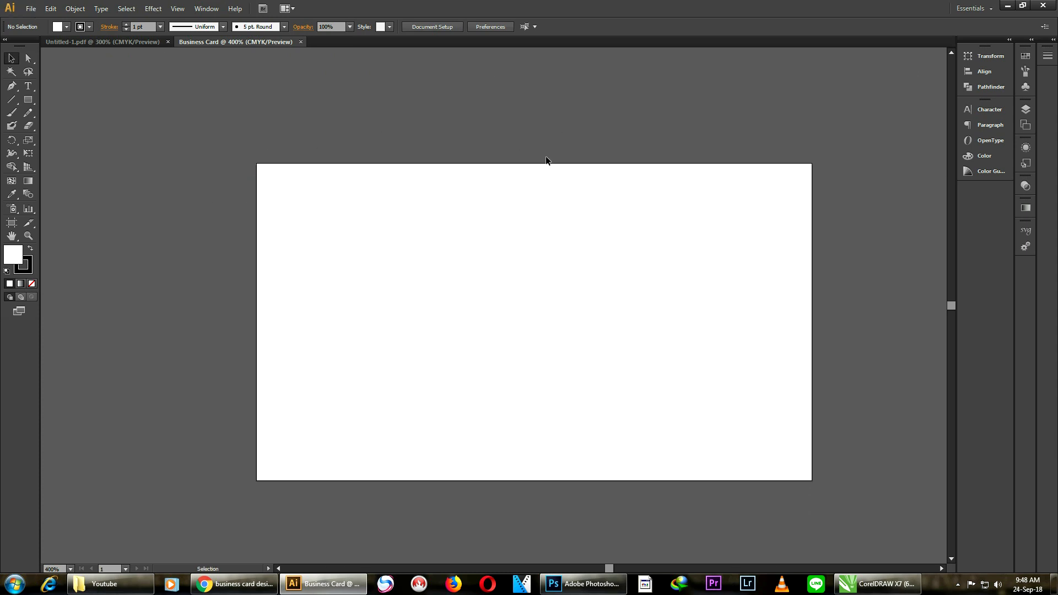
Set the document units to centimeters and the bleed to 0.3 cm on all sides.
left_click(31, 8)
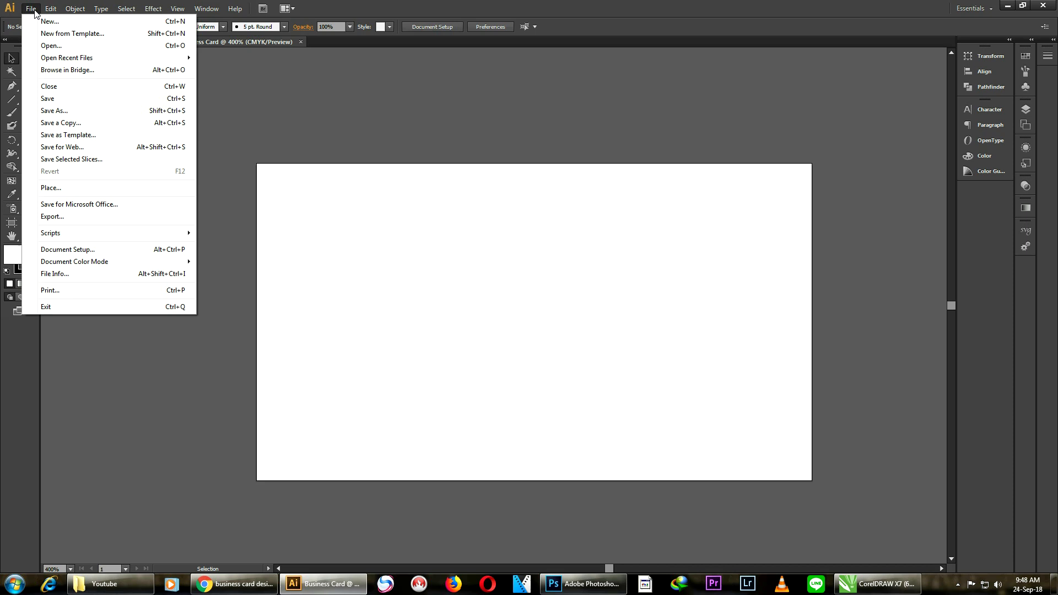
left_click(60, 248)
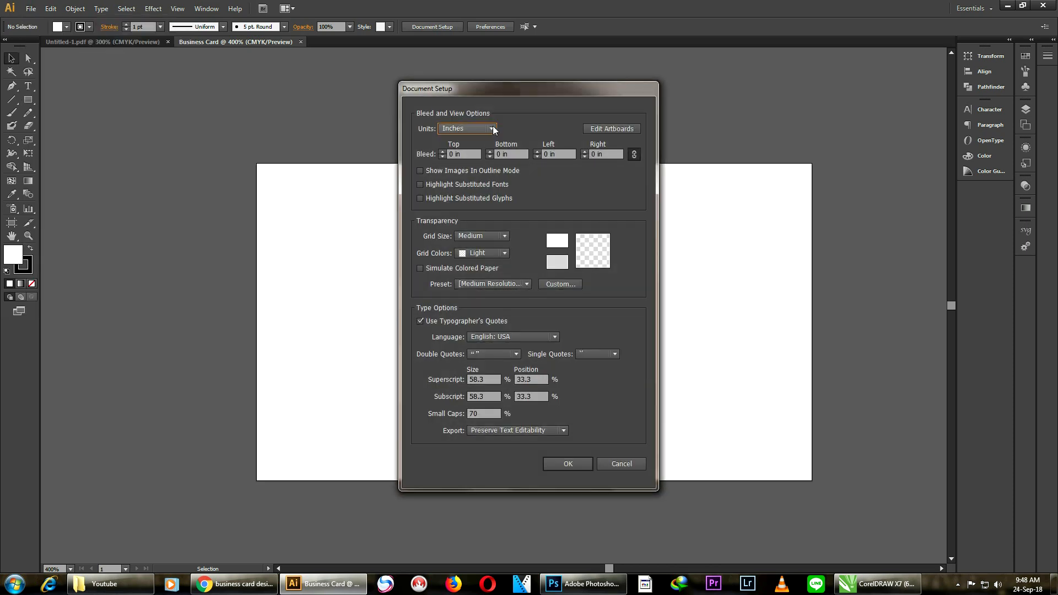
left_click(472, 131)
left_click(473, 186)
left_click(450, 155)
type(".3")
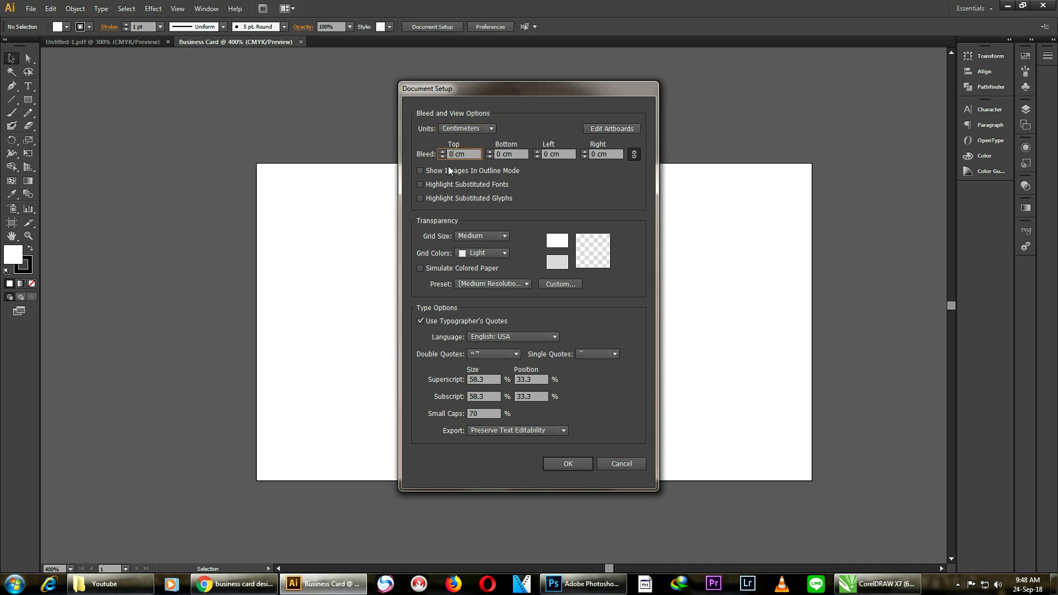
left_click(577, 464)
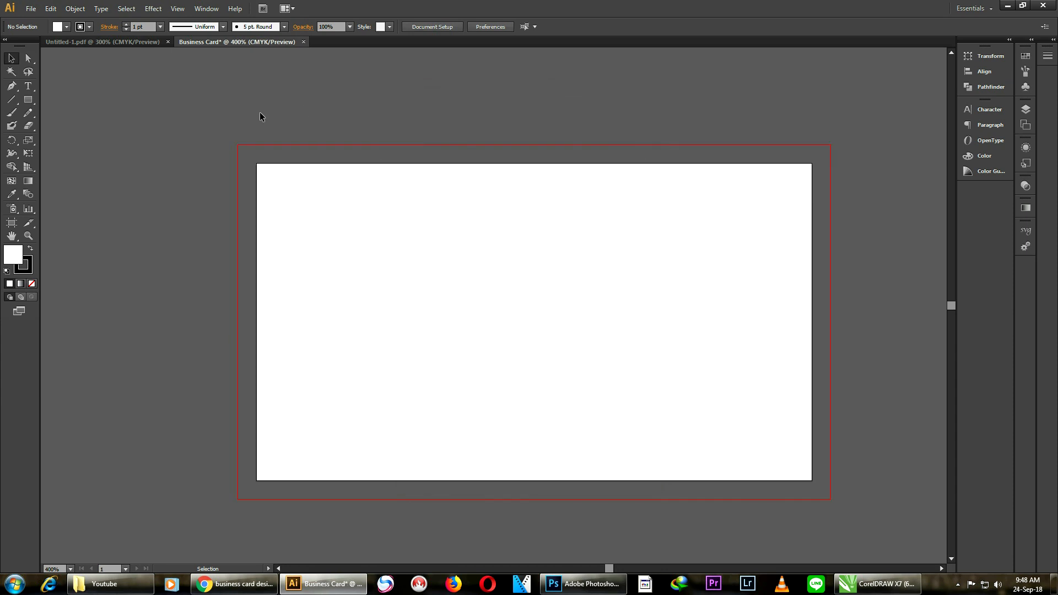
Copy all artwork from Untitled-1.pdf into the Business Card document and place it beside the empty artboard.
left_click(108, 40)
left_click(384, 173)
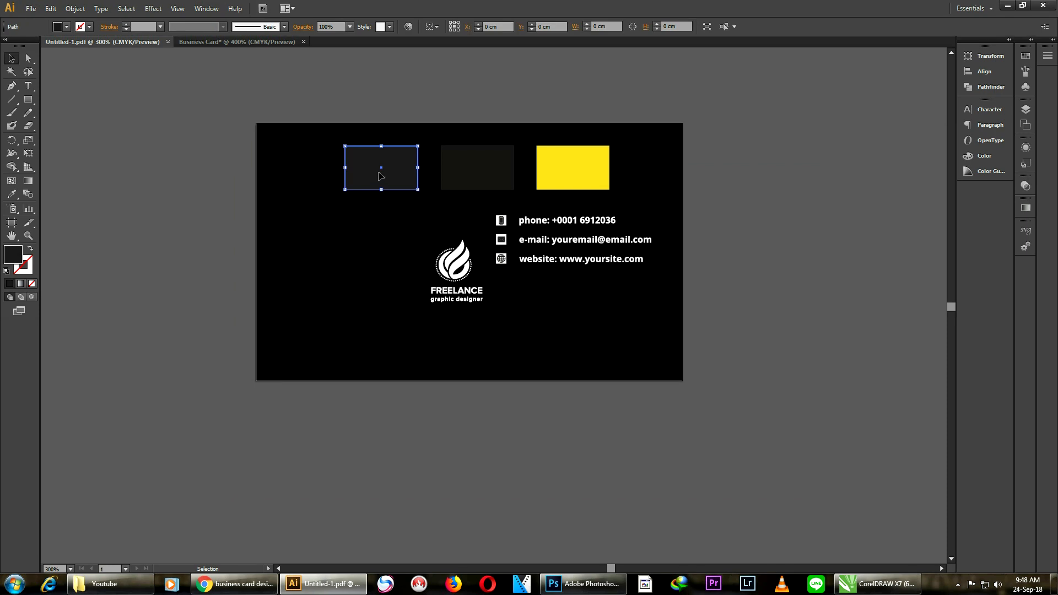
left_click_drag(197, 105, 739, 390)
left_click_drag(660, 169, 263, 65)
left_click_drag(666, 86, 449, 146)
scroll(701, 99, "down", 3)
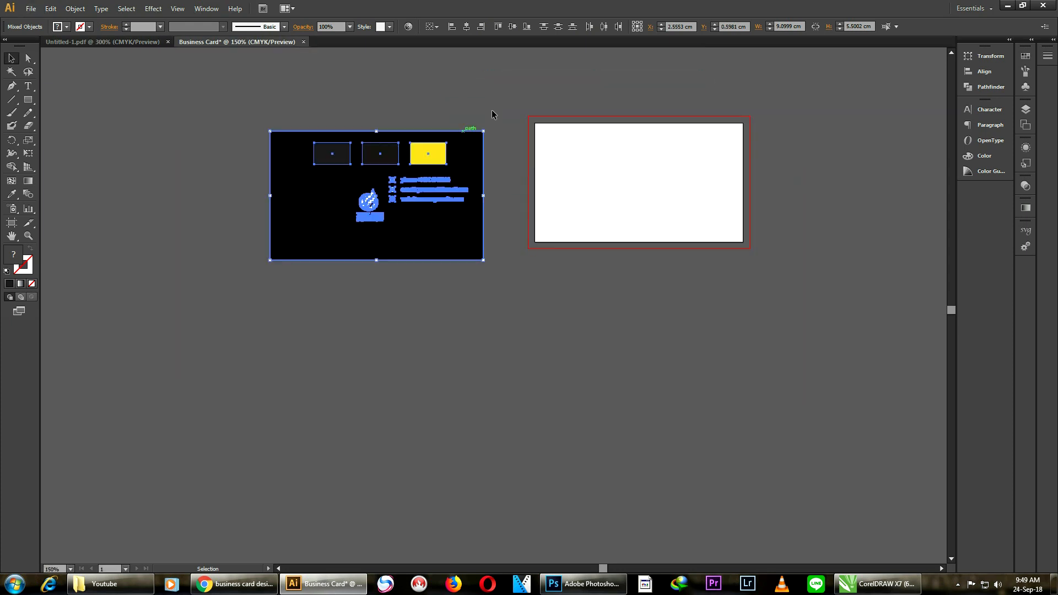
left_click(615, 65)
Draw a rectangle about 9.49 × 5.68 cm over the full bleed area and fill it with the middle dark swatch's colour.
scroll(615, 64, "up", 1)
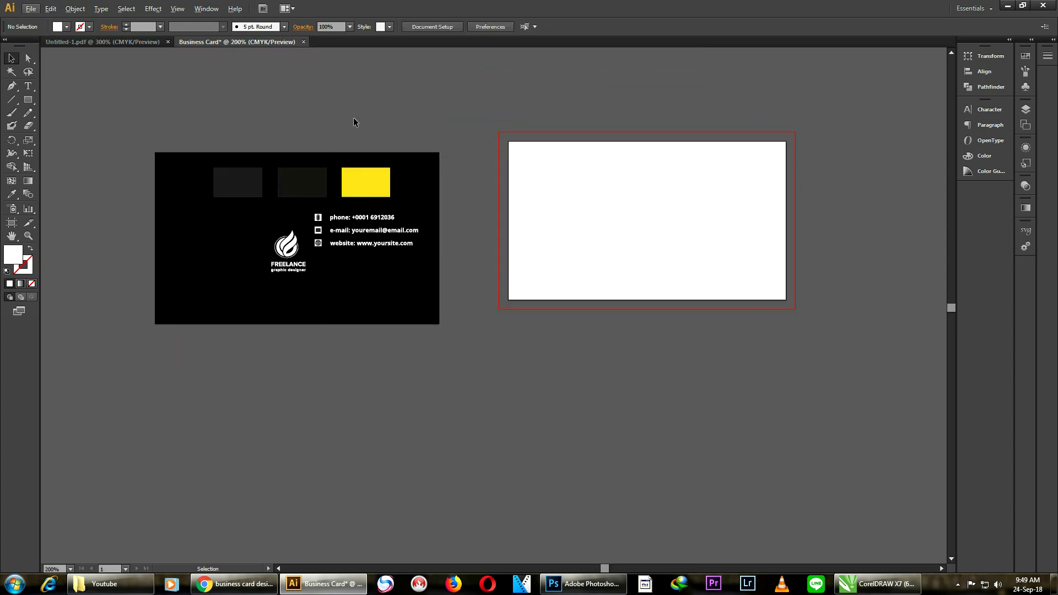
left_click_drag(289, 215, 307, 189)
scroll(725, 64, "up", 1)
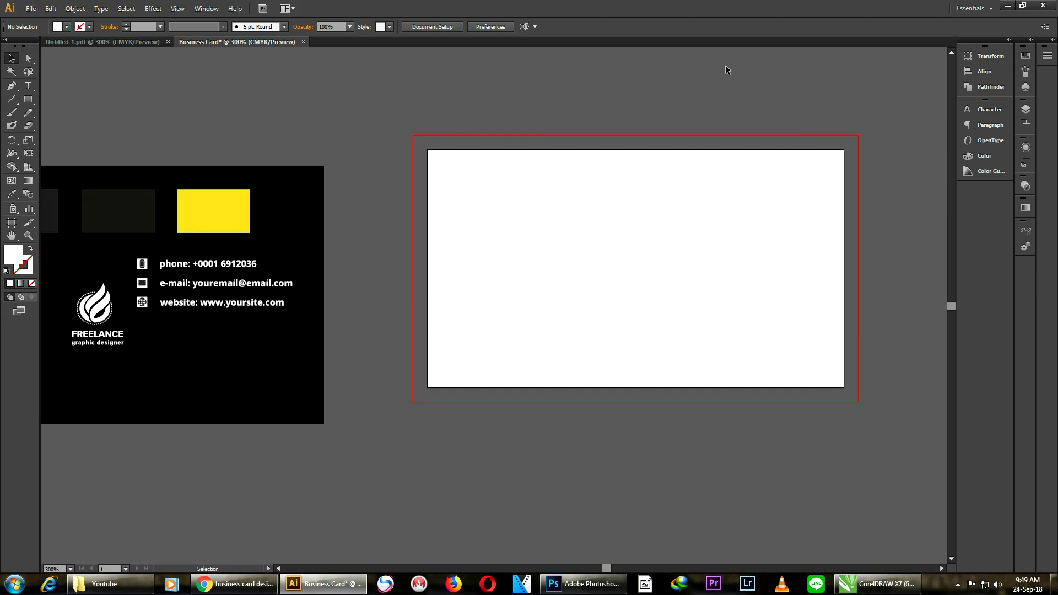
left_click(29, 99)
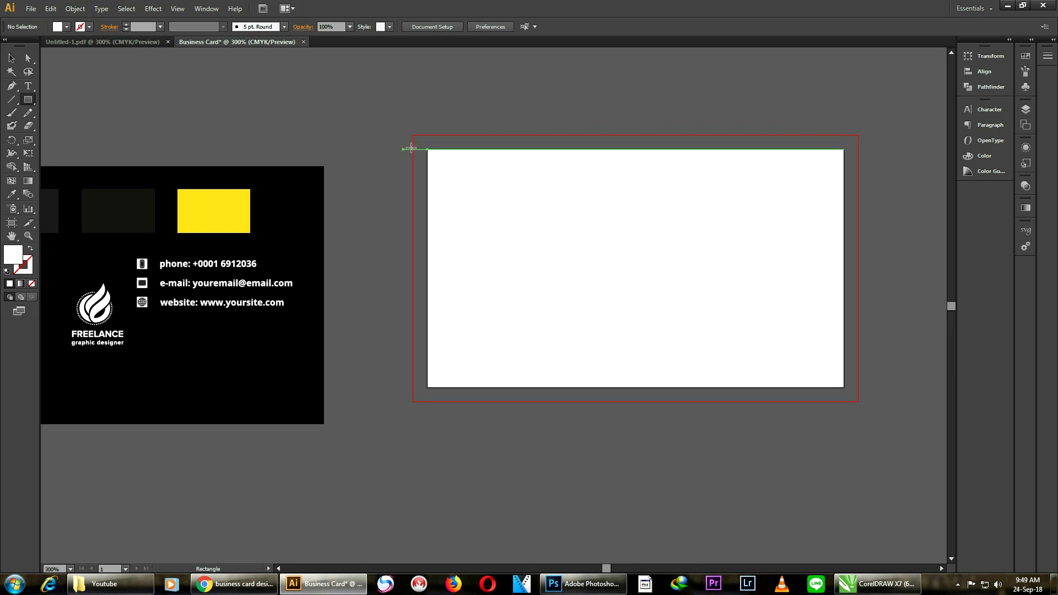
left_click_drag(412, 135, 857, 400)
left_click(12, 194)
left_click(117, 210)
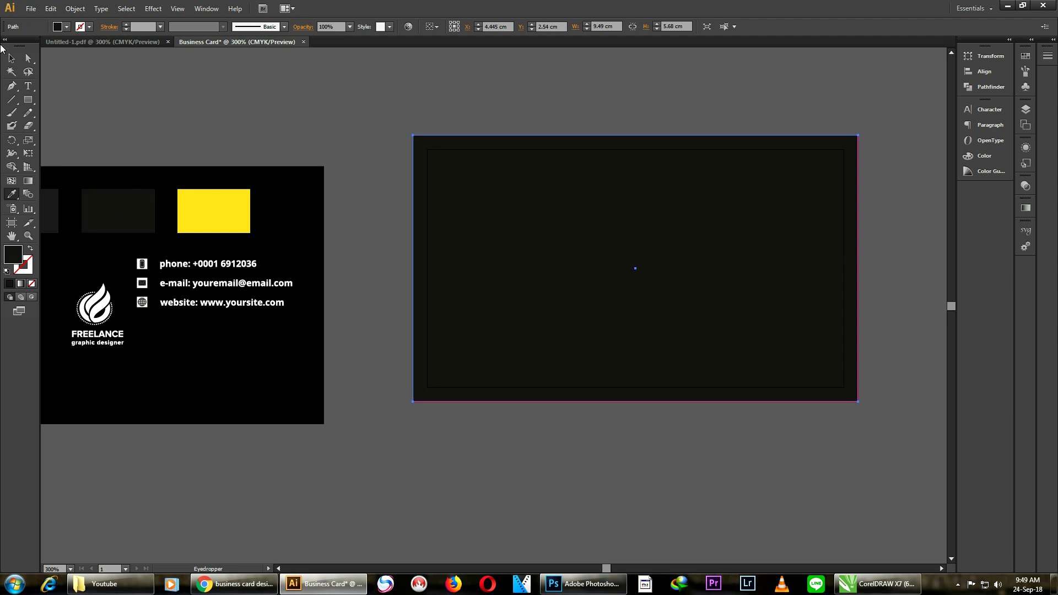
left_click(11, 58)
left_click(322, 105)
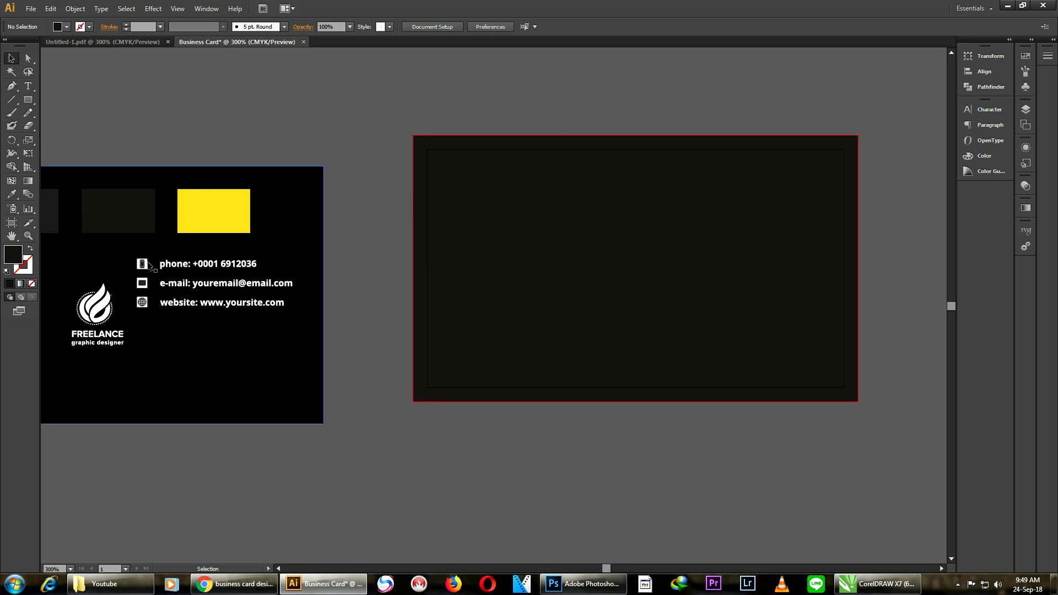
Place a copy of the white flame logo icon above the card and ungroup it.
left_click(107, 308)
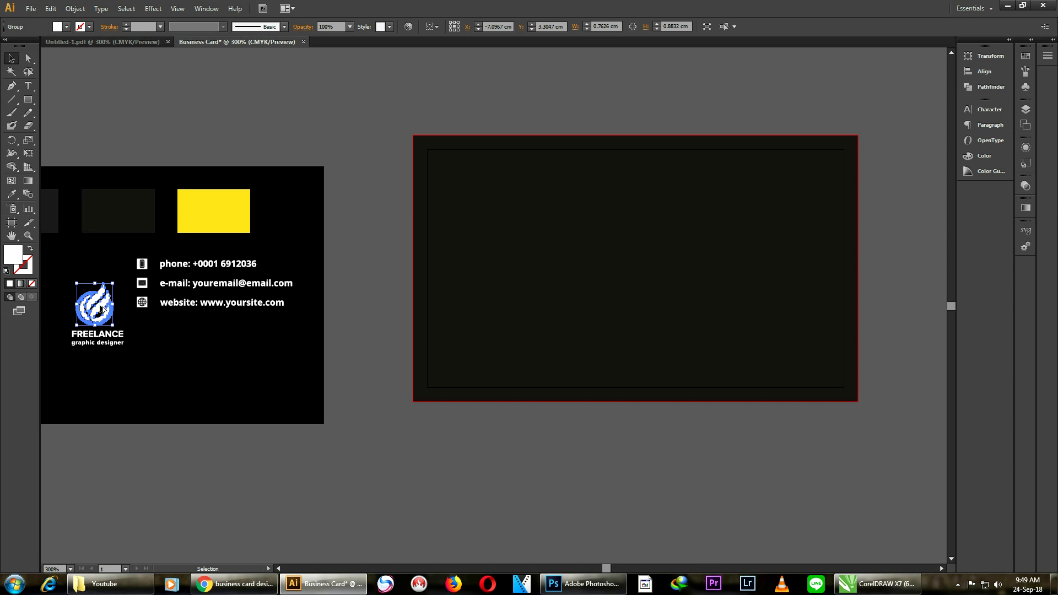
left_click_drag(104, 310, 629, 99)
right_click(622, 92)
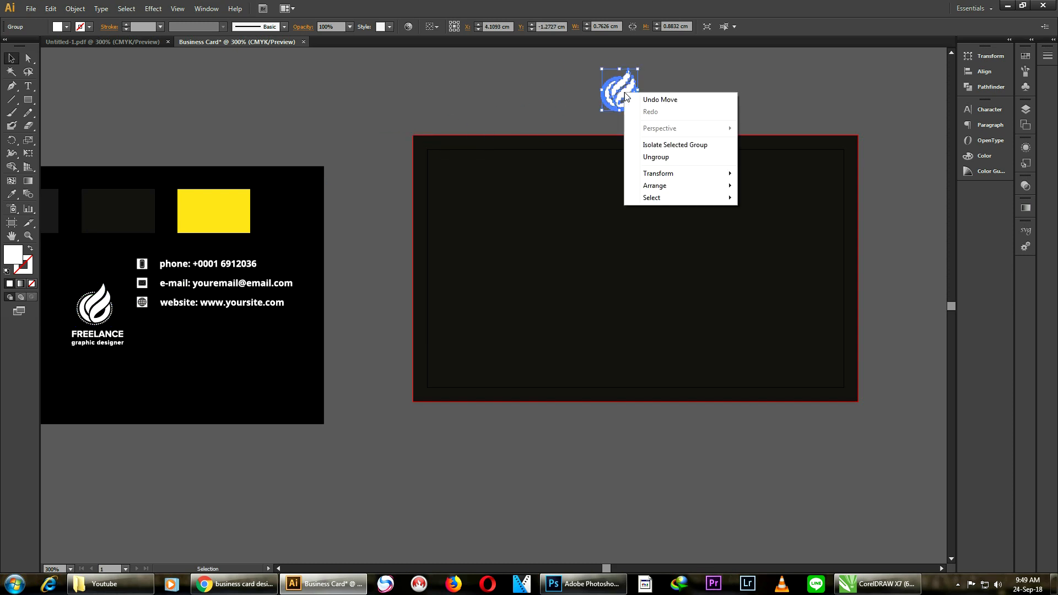
left_click(653, 161)
left_click(672, 91)
scroll(646, 91, "up", 1)
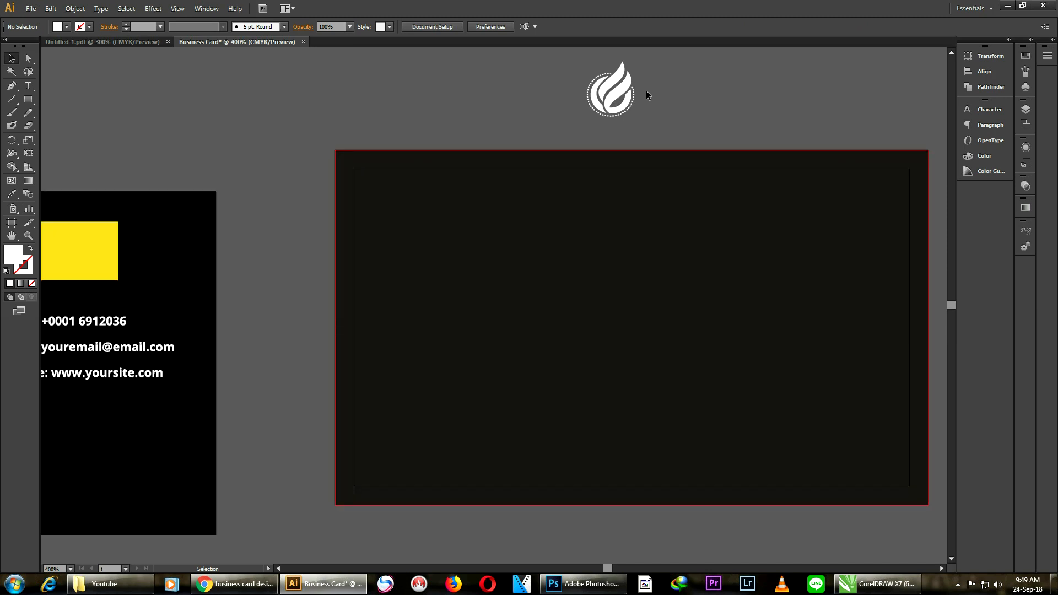
Move the small upper flame stroke of the ungrouped icon into the card's upper-left corner, inside the trim edge.
scroll(633, 88, "down", 1)
left_click(618, 82)
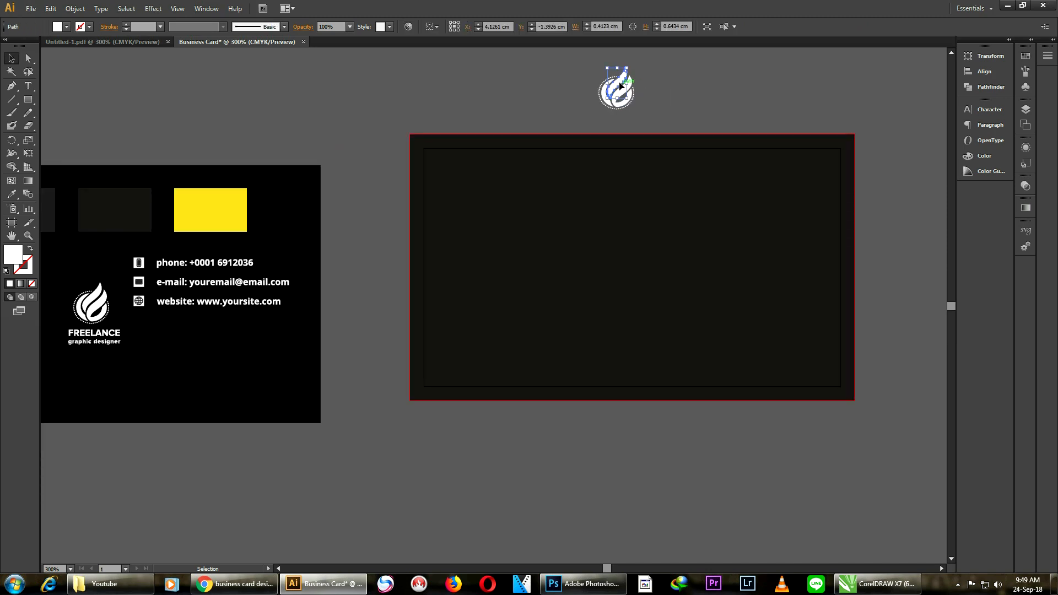
left_click_drag(618, 82, 438, 165)
scroll(438, 161, "up", 3)
scroll(442, 164, "down", 3)
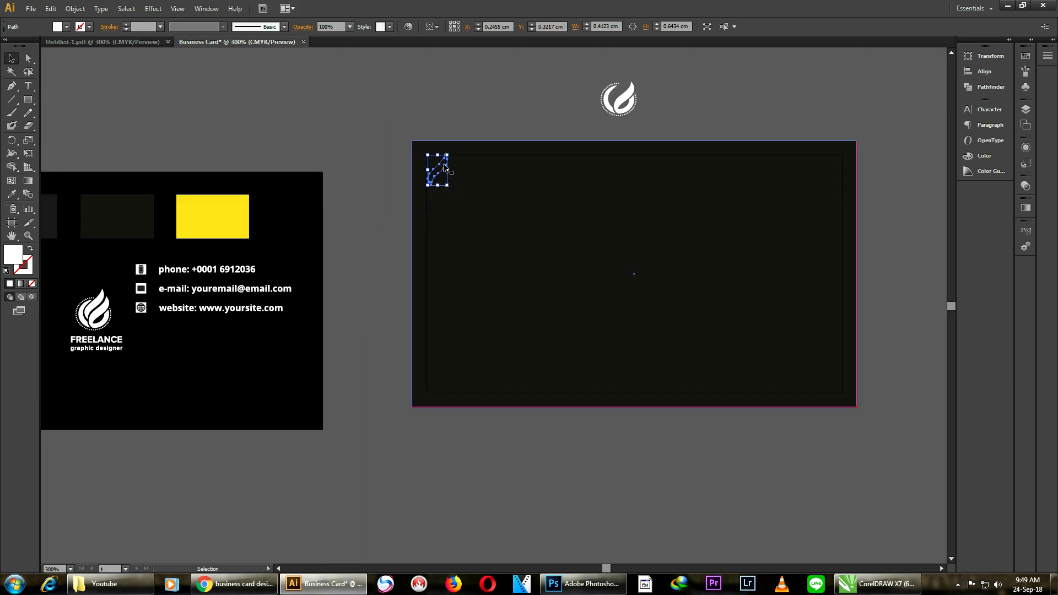
Fill the moved flame stroke with the yellow swatch colour and bring it to the front.
left_click(12, 194)
left_click(191, 210)
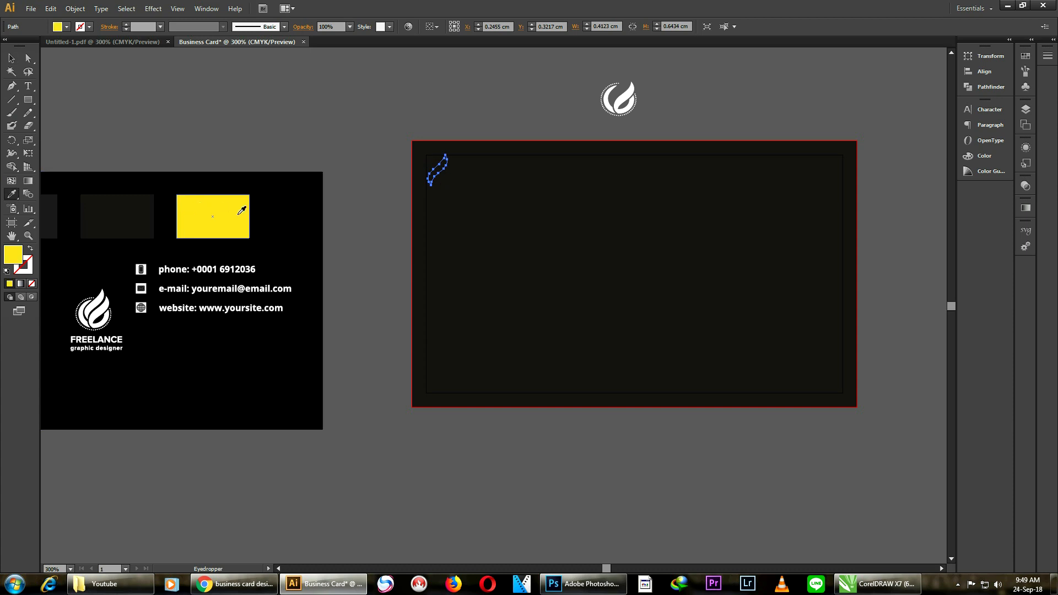
left_click(10, 59)
right_click(440, 169)
mouse_move(523, 328)
left_click(589, 326)
left_click(376, 153)
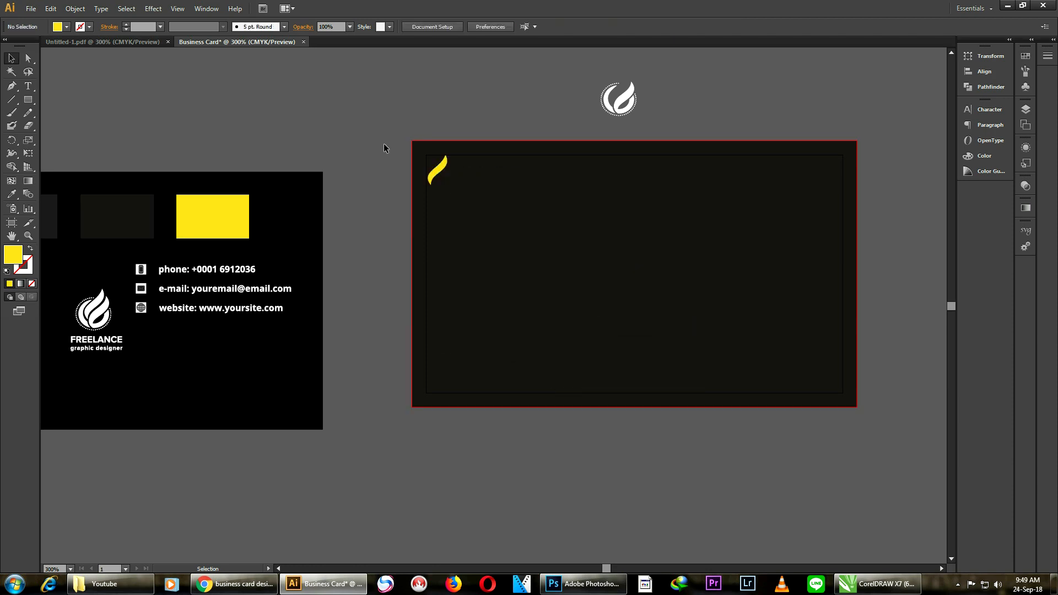
Duplicate the yellow flame stroke diagonally down beside the original and enlarge the copy to about 0.63 × 0.98 cm.
scroll(398, 131, "up", 2)
left_click(486, 205)
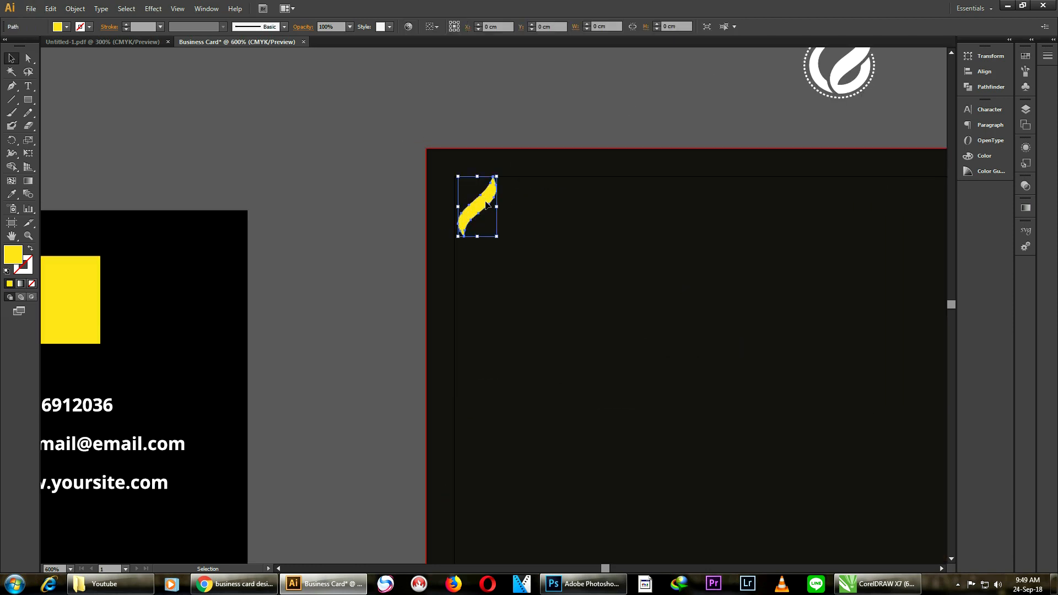
scroll(513, 195, "down", 2)
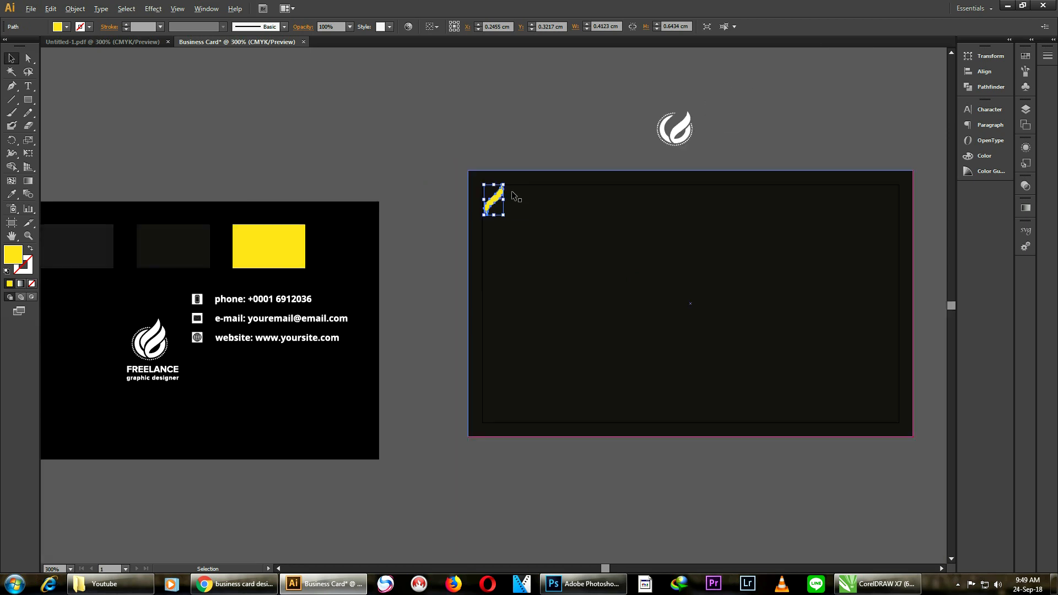
scroll(474, 133, "down", 2)
left_click(475, 130)
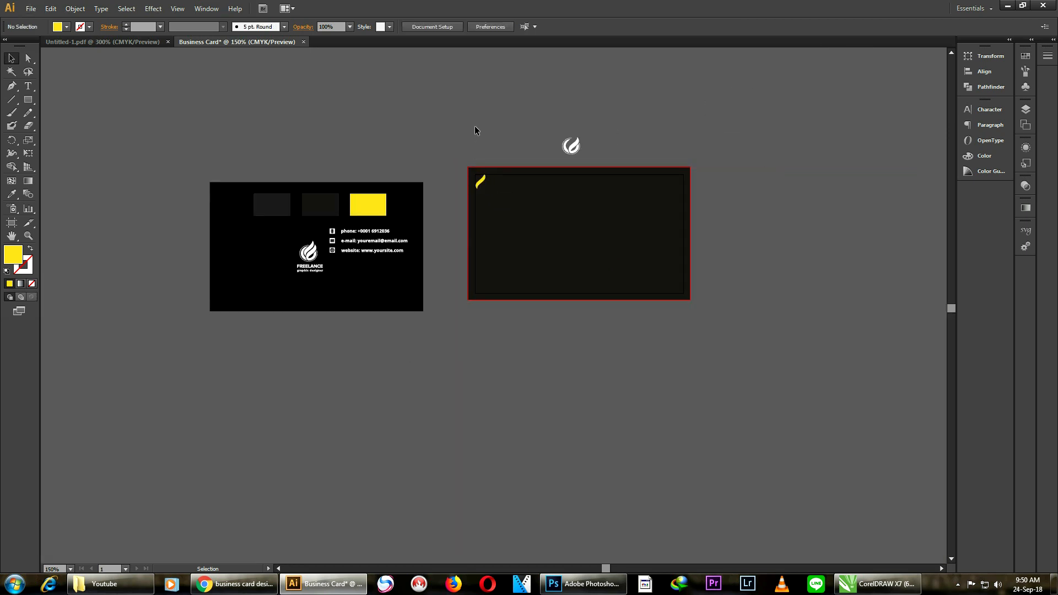
scroll(475, 130, "up", 4)
left_click_drag(490, 263, 507, 279)
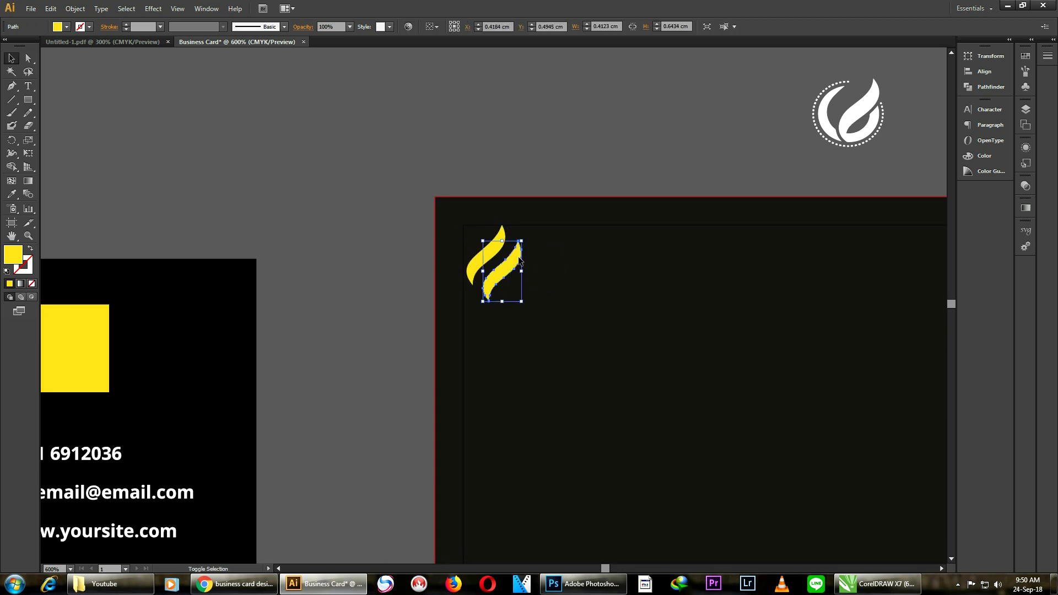
left_click_drag(521, 241, 533, 224)
left_click(486, 205)
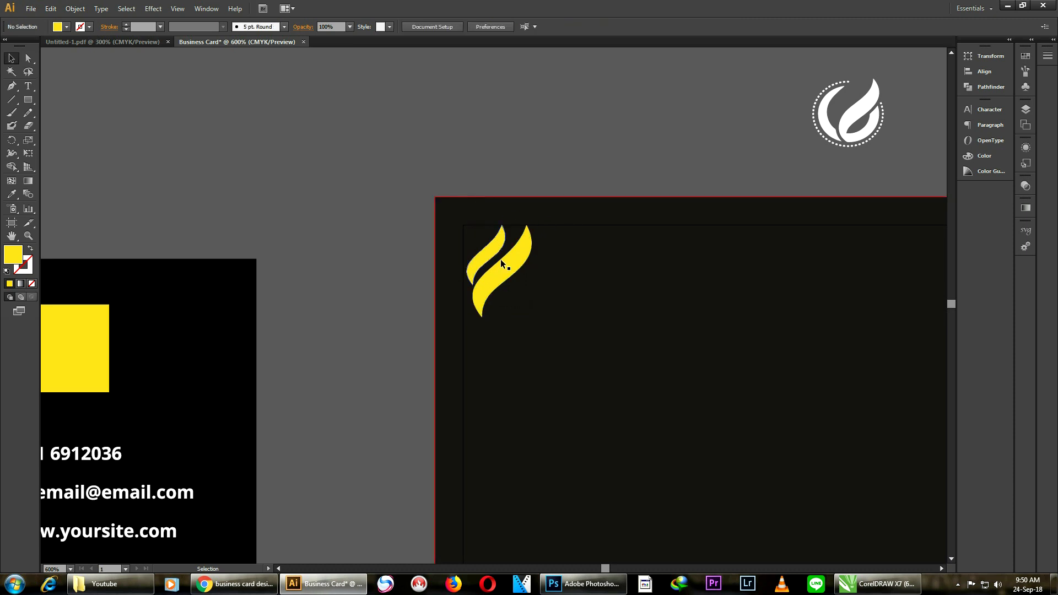
Shift the larger yellow flame stroke slightly down and lower the smaller one a little to balance the pair.
scroll(497, 265, "up", 2)
left_click_drag(499, 277, 501, 291)
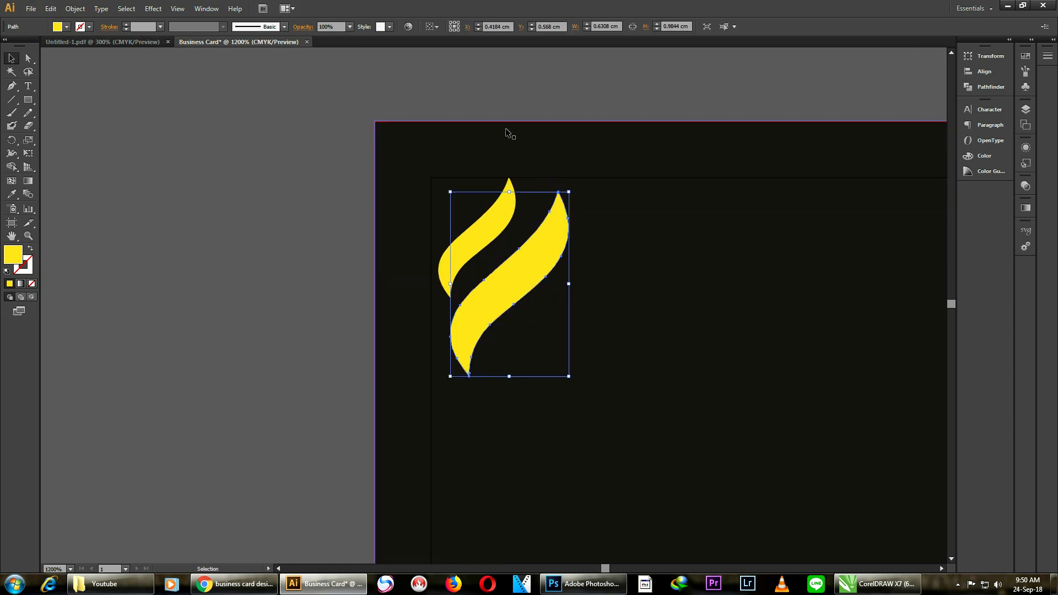
left_click(504, 132)
left_click(490, 235)
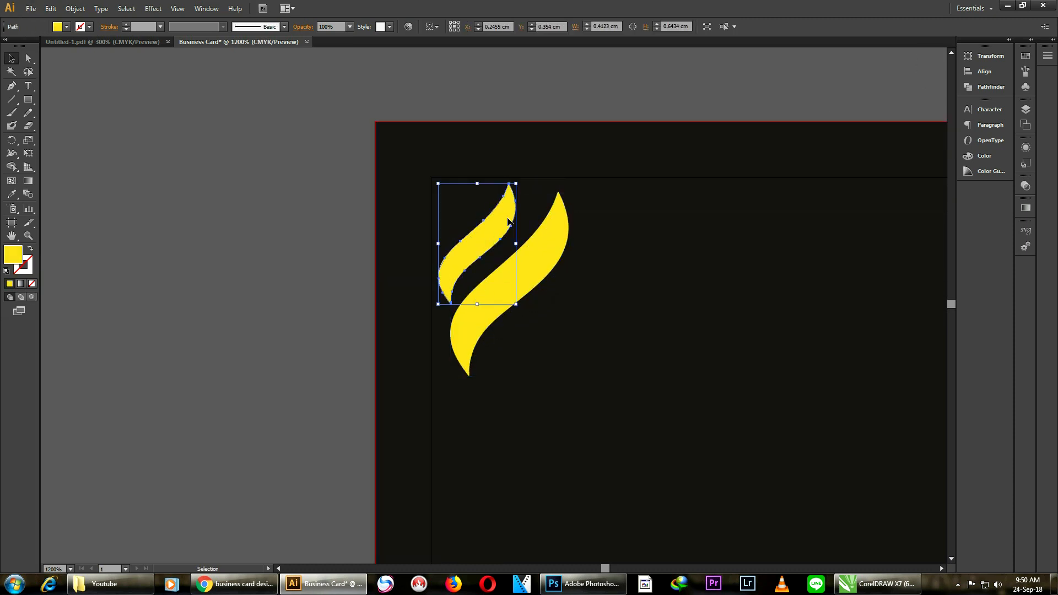
scroll(504, 206, "down", 2)
left_click(419, 145)
scroll(419, 146, "down", 4)
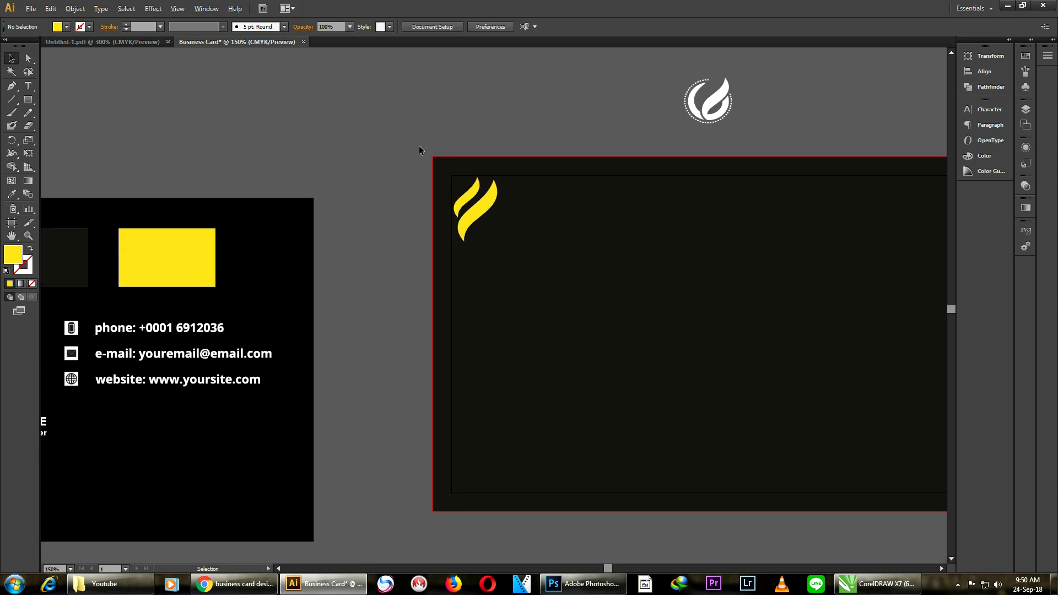
Copy the remaining white flame stroke of the ungrouped icon into the card's lower-right corner.
scroll(435, 149, "up", 1)
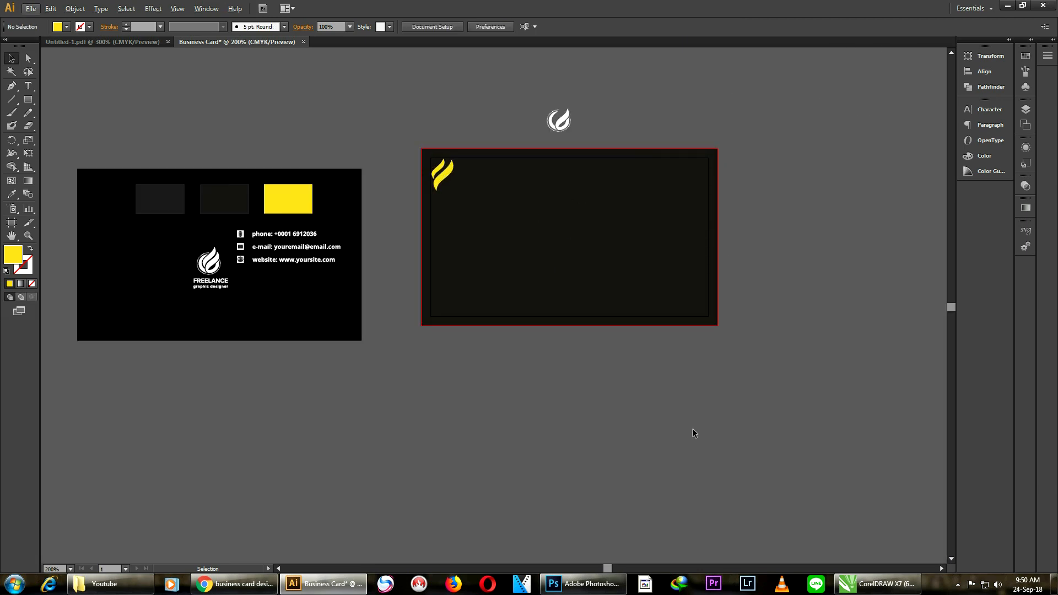
scroll(583, 103, "up", 1)
scroll(583, 103, "down", 1)
left_click(564, 119)
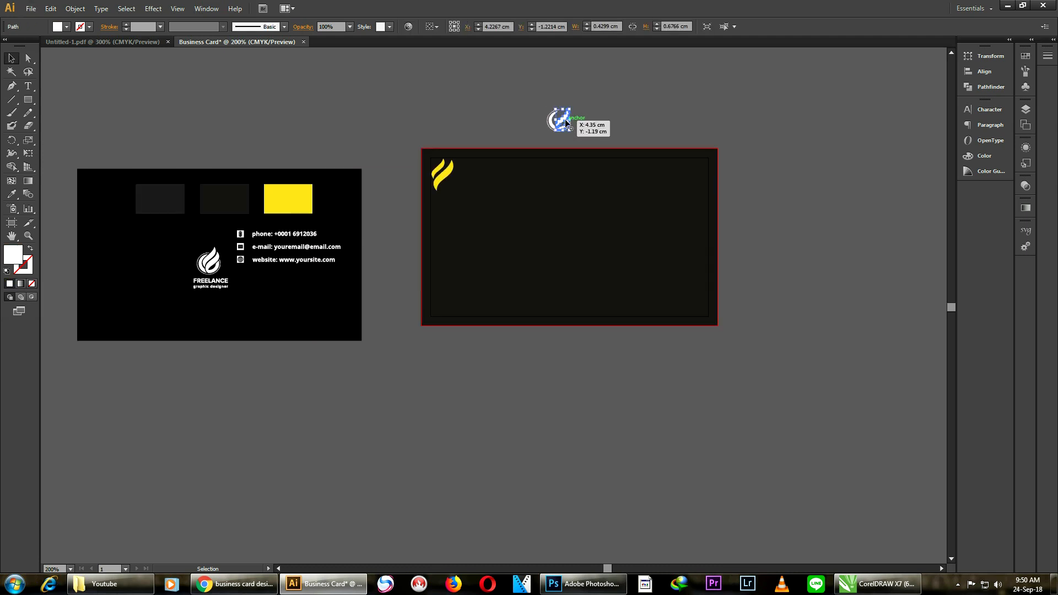
left_click_drag(563, 122, 697, 308)
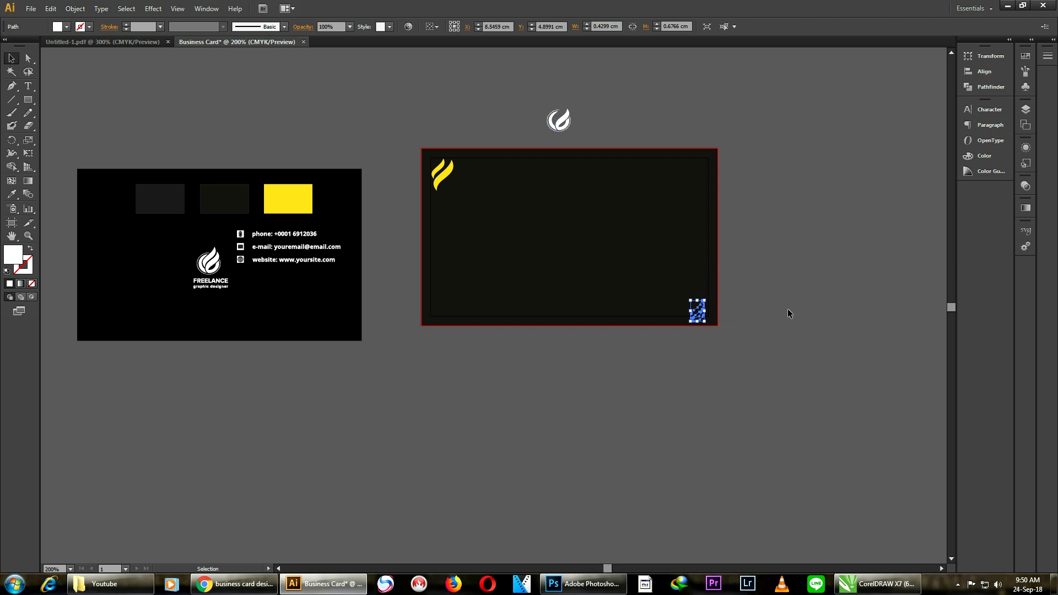
left_click(785, 311)
Send the card's dark background rectangle to the back, behind the flame shapes.
scroll(741, 325, "up", 1)
left_click(671, 296)
right_click(662, 290)
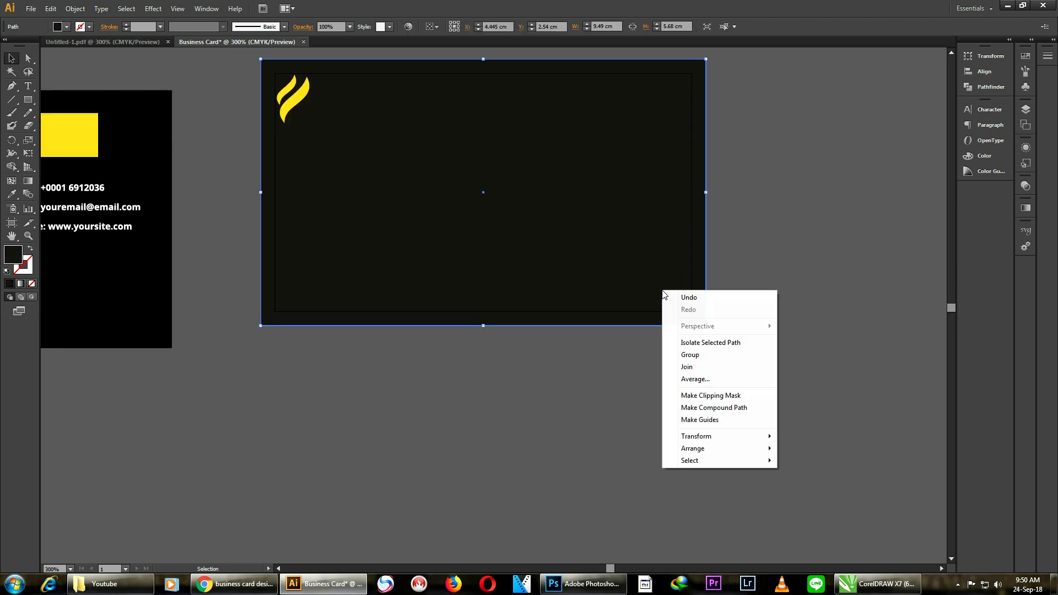
mouse_move(716, 448)
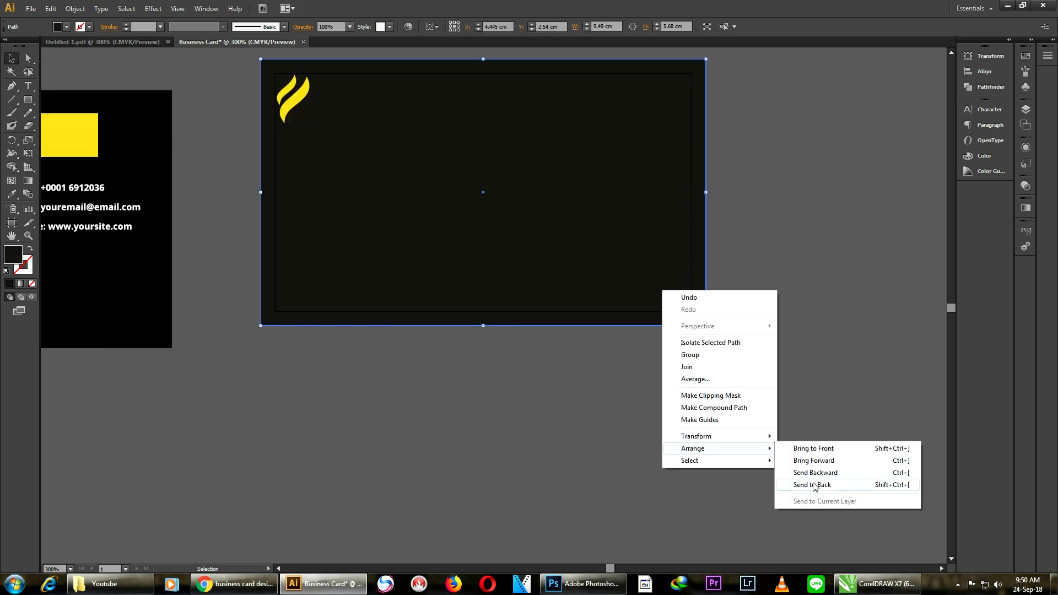
left_click(813, 485)
left_click(784, 368)
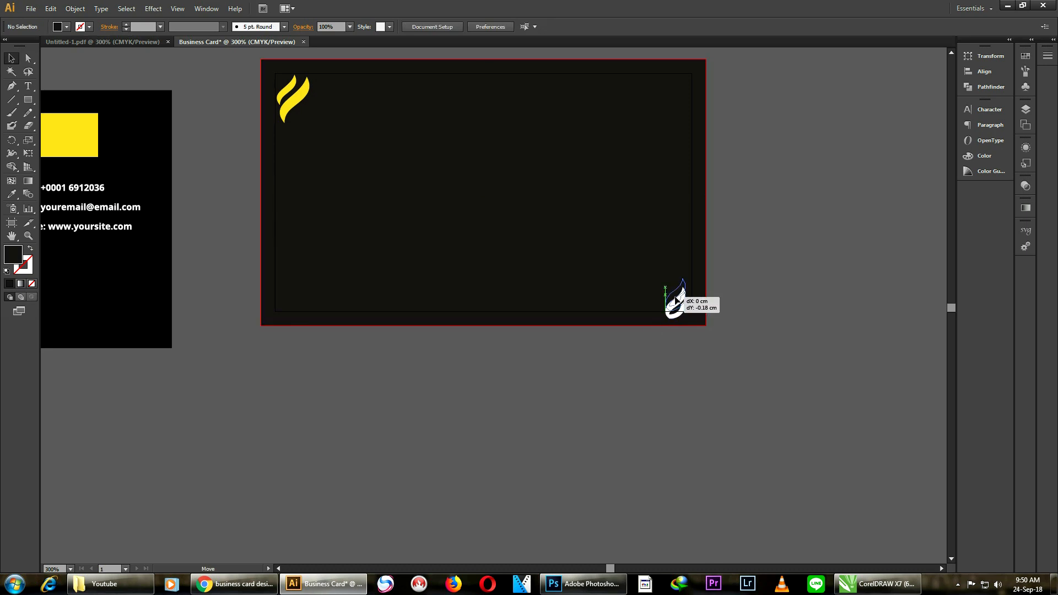
Nudge the white flame in the card's lower-right corner into place just inside the trim edge.
left_click(673, 303)
left_click(789, 312)
scroll(788, 308, "down", 1)
scroll(757, 261, "up", 2)
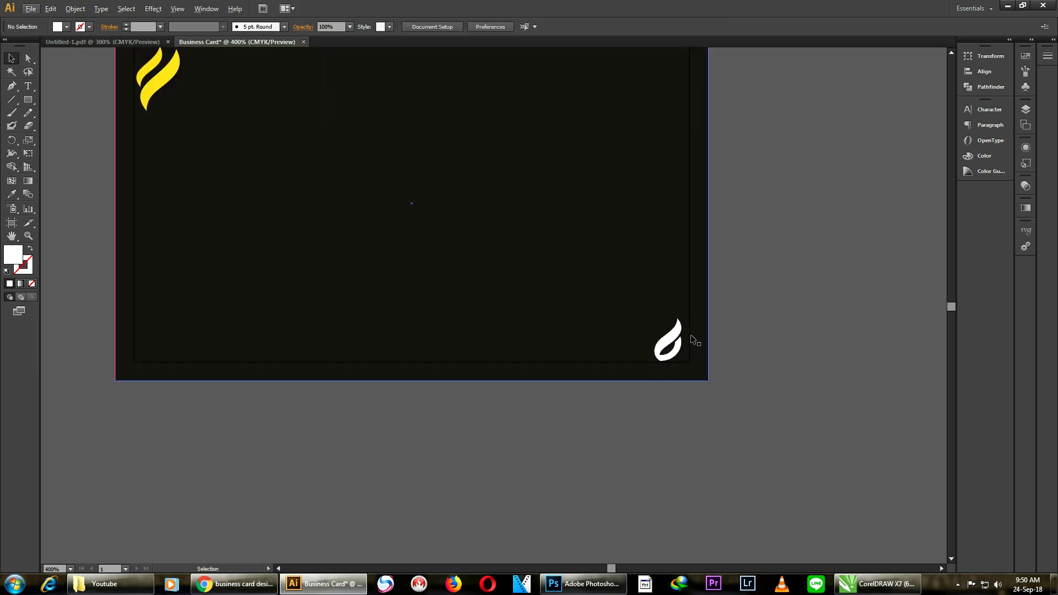
left_click(673, 342)
left_click(788, 322)
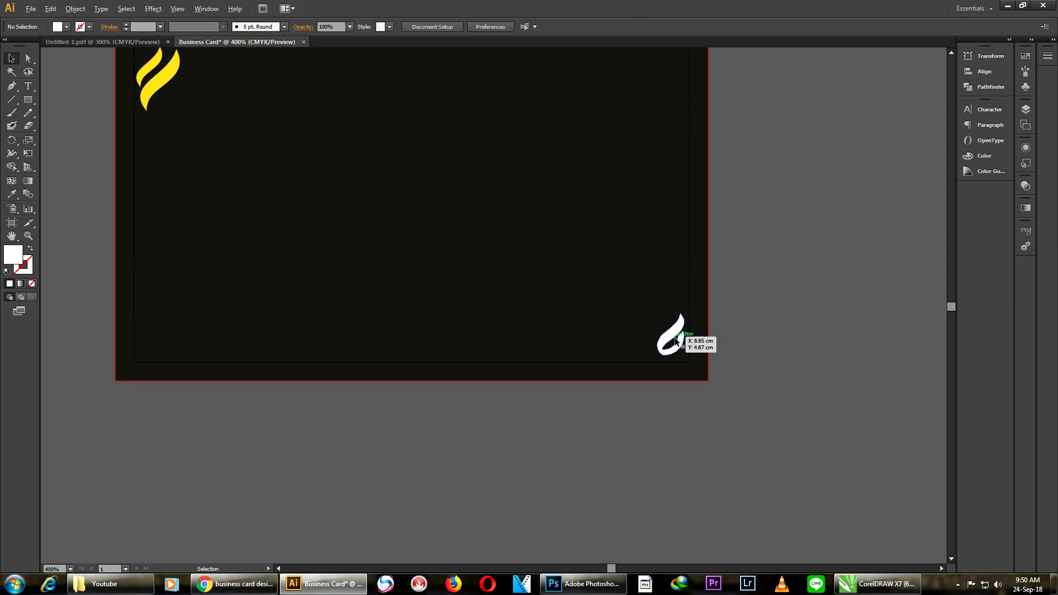
Enlarge the white corner flame to about 0.47 × 0.75 cm and raise it slightly above the trim edge.
scroll(659, 355, "up", 1)
left_click(659, 353)
left_click(655, 360)
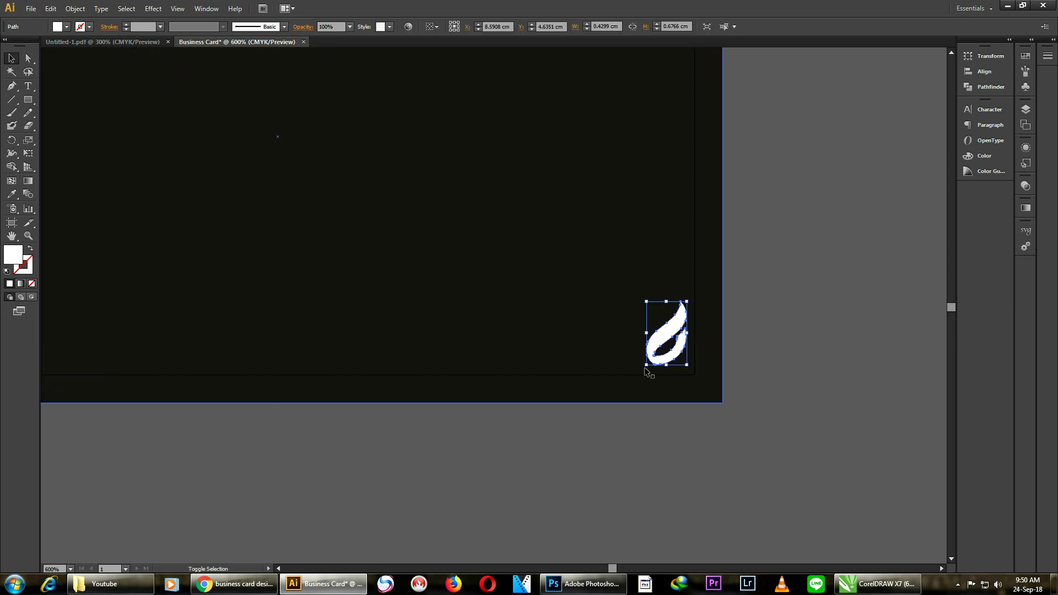
left_click_drag(646, 366, 641, 372)
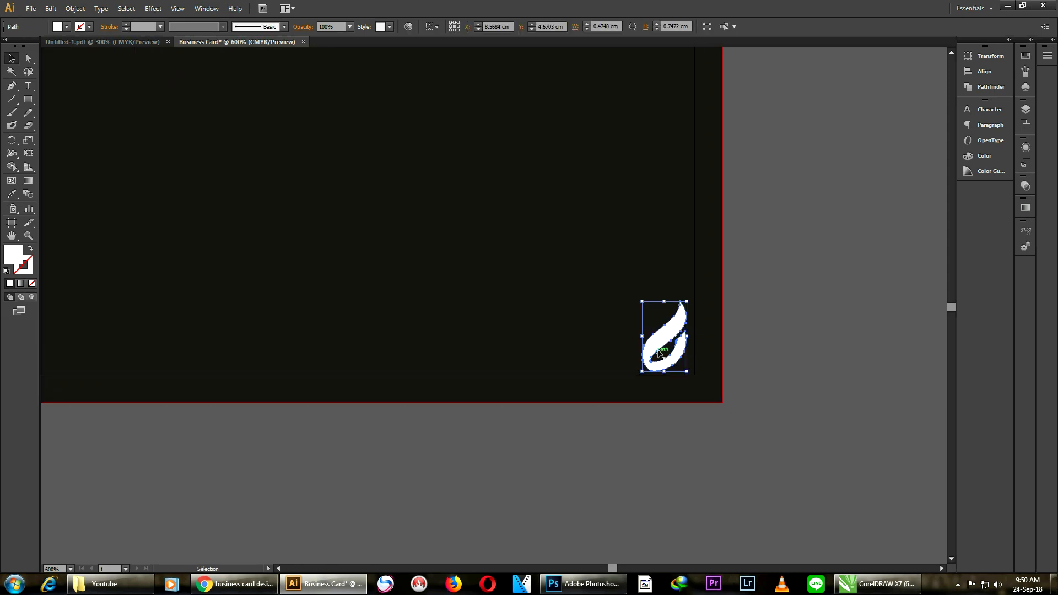
left_click_drag(660, 336, 660, 333)
left_click(766, 329)
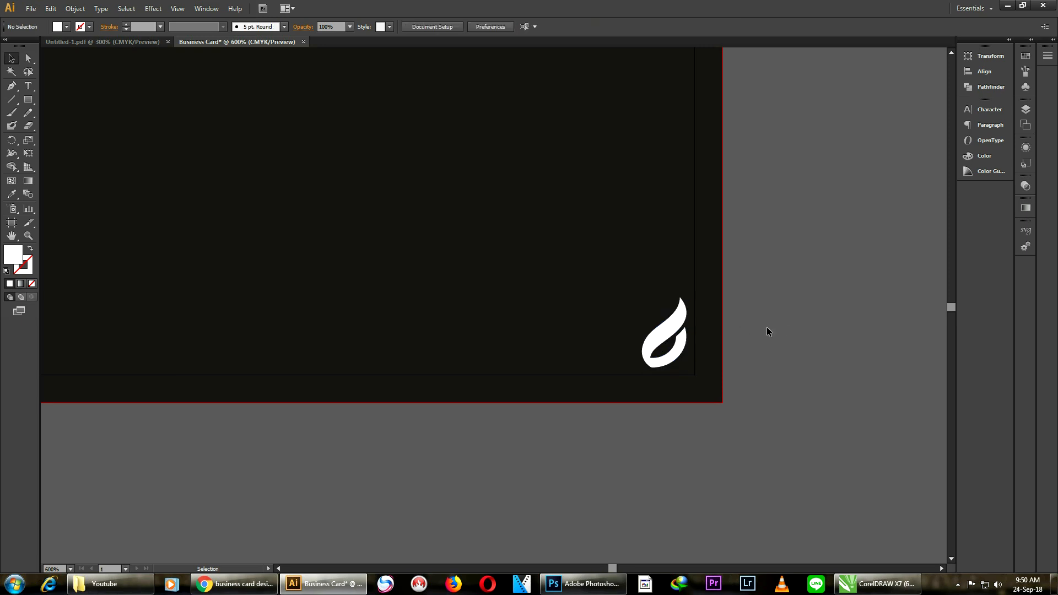
Recolour the white flame in the lower-right corner by sampling the yellow of the upper-left flame.
scroll(771, 321, "down", 2)
scroll(771, 320, "down", 1)
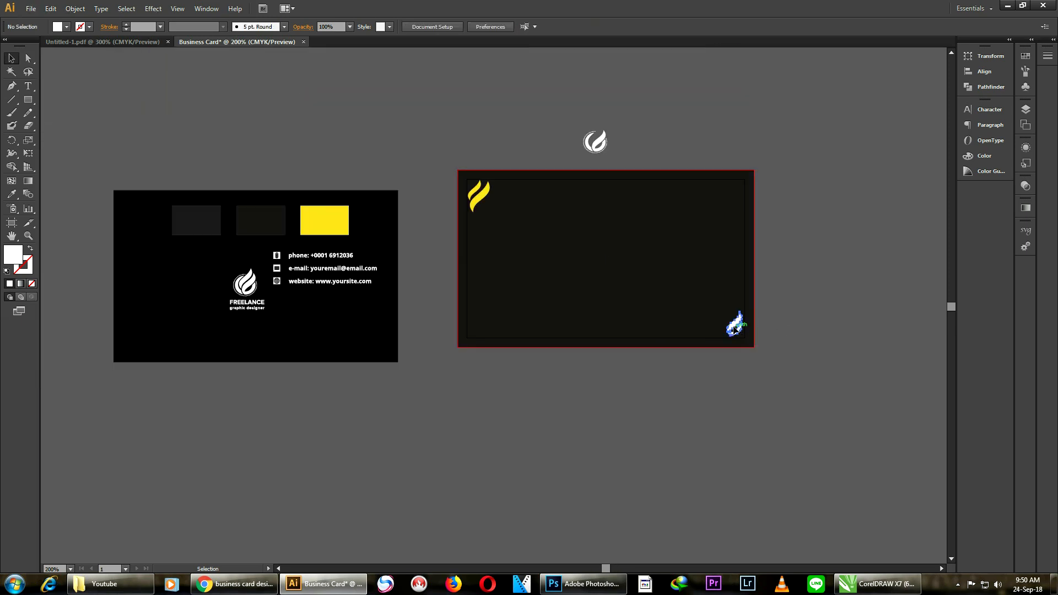
left_click(735, 324)
left_click(12, 194)
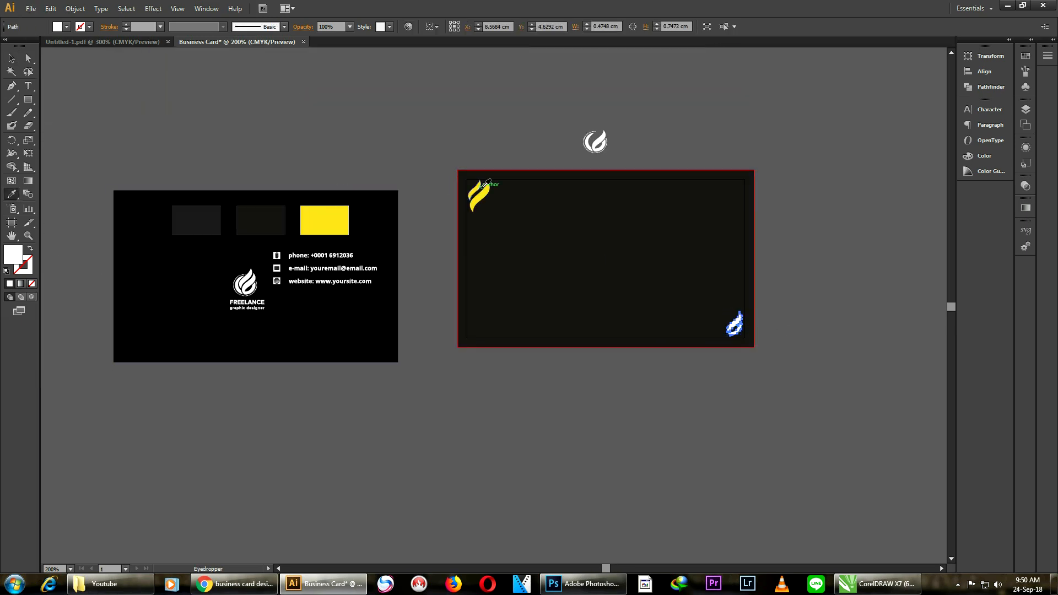
left_click(480, 194)
left_click(11, 58)
left_click(412, 115)
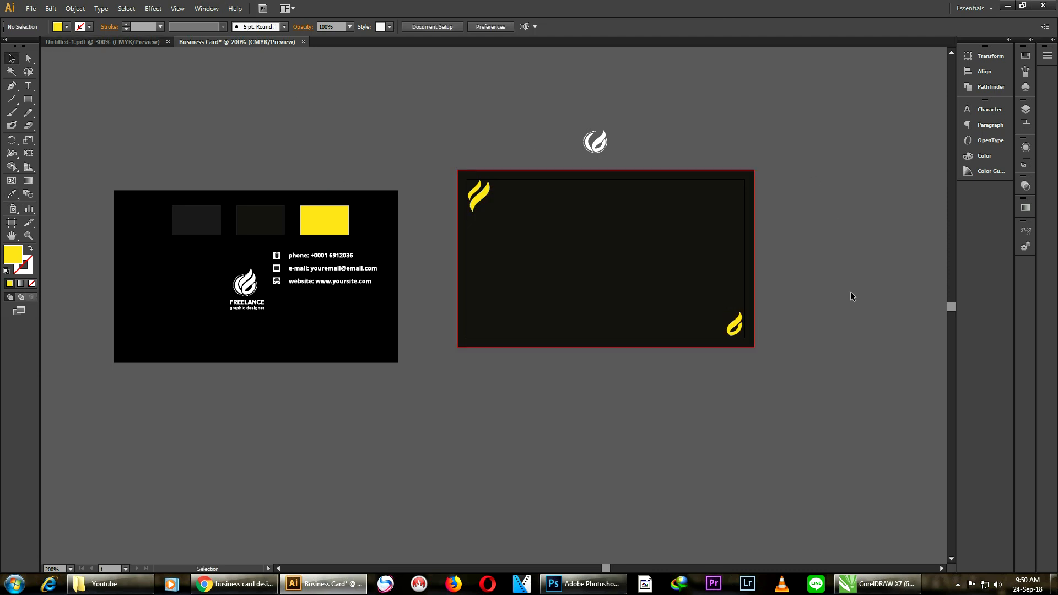
Enlarge the yellow lower-right flame to about 0.53 × 0.84 cm.
scroll(754, 372, "up", 1)
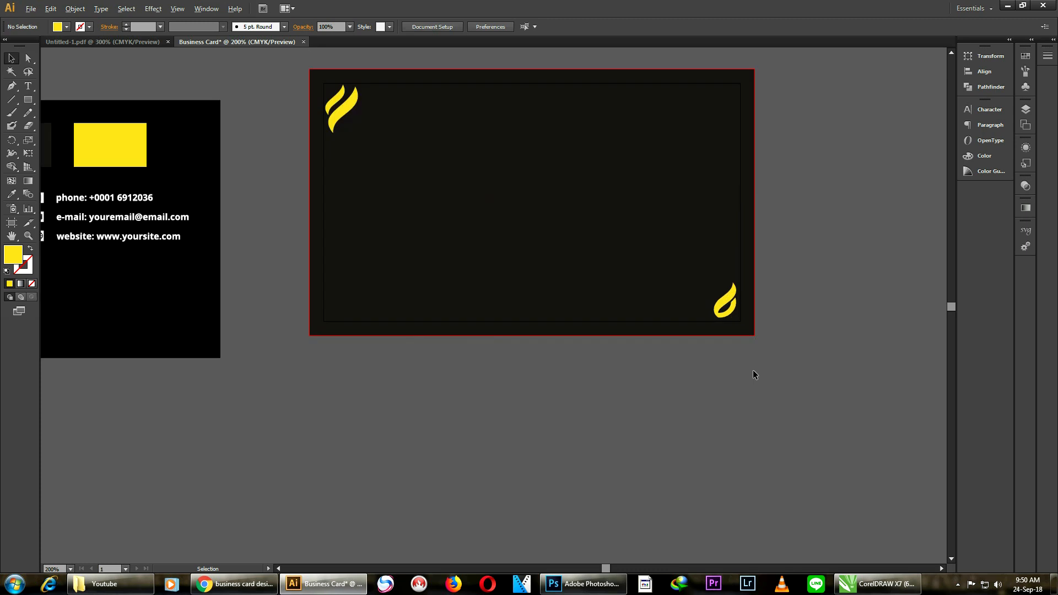
left_click(736, 325)
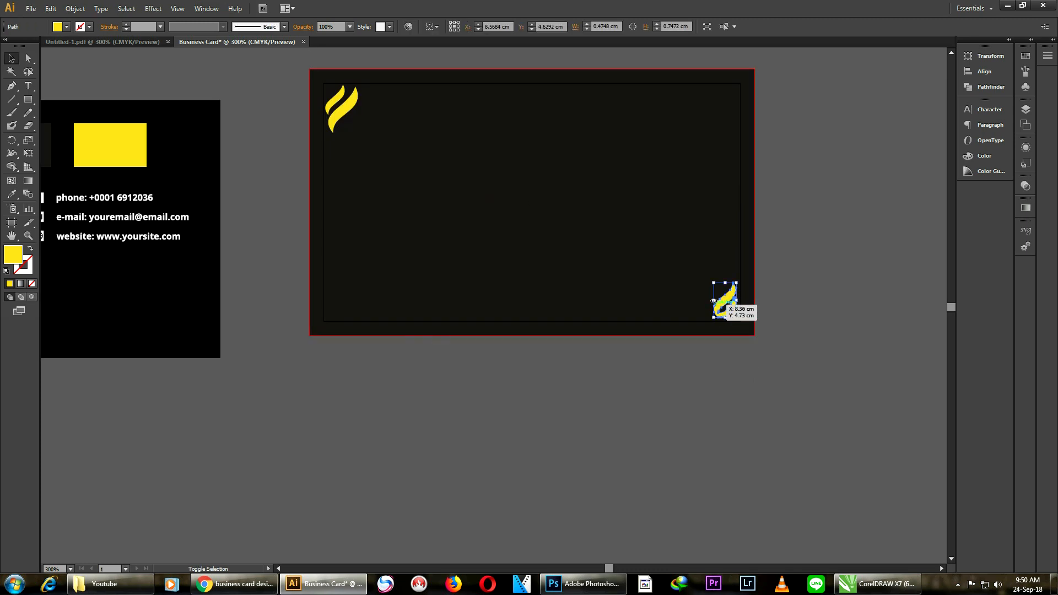
left_click_drag(712, 282, 709, 279)
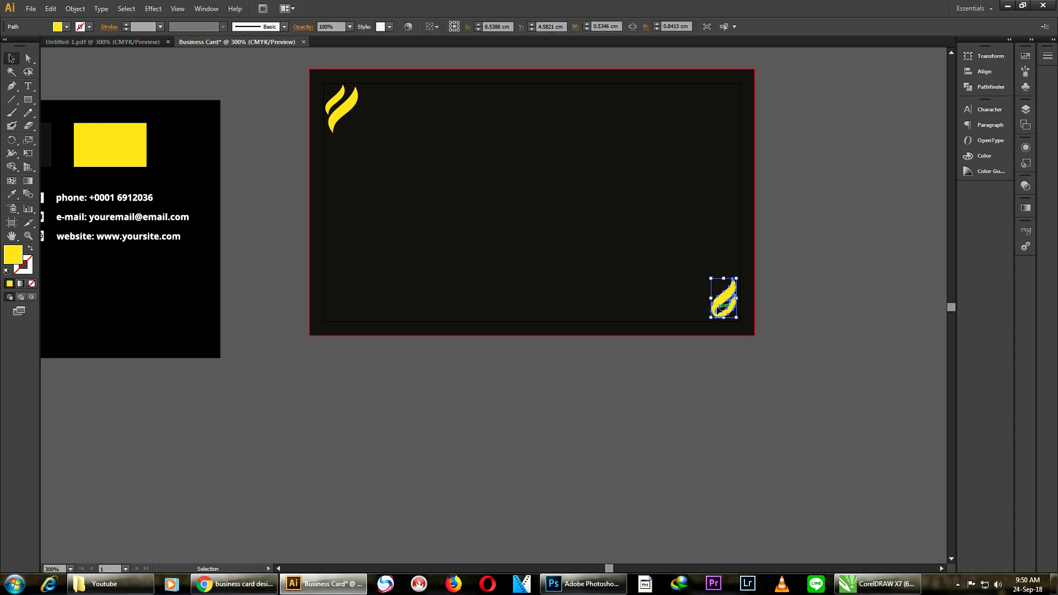
left_click(787, 298)
Lock the black reference rectangle behind the colour swatches, logo and contact details.
scroll(792, 281, "down", 1, "alt")
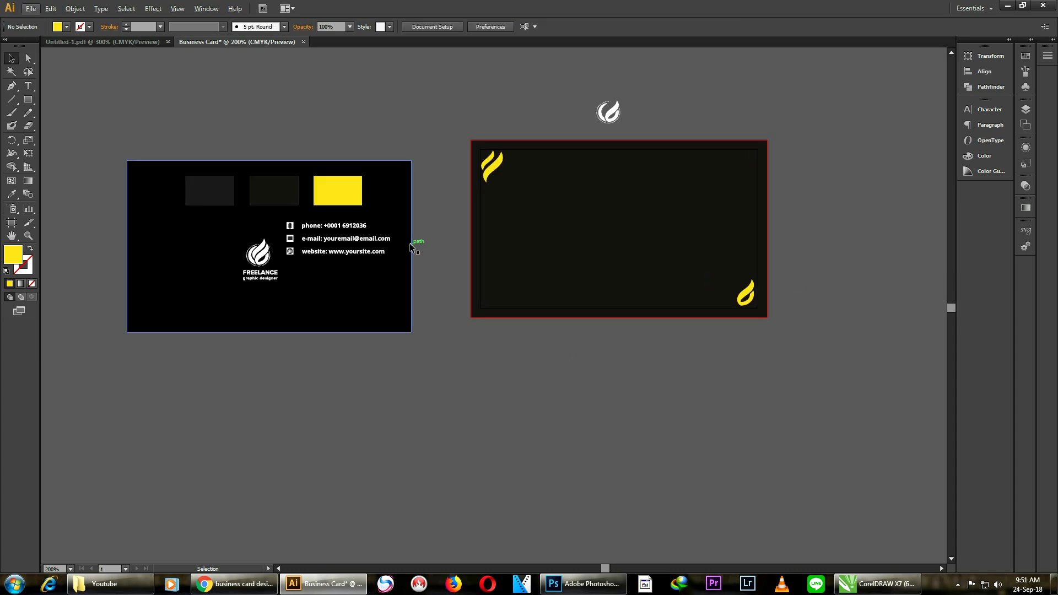
left_click(222, 241)
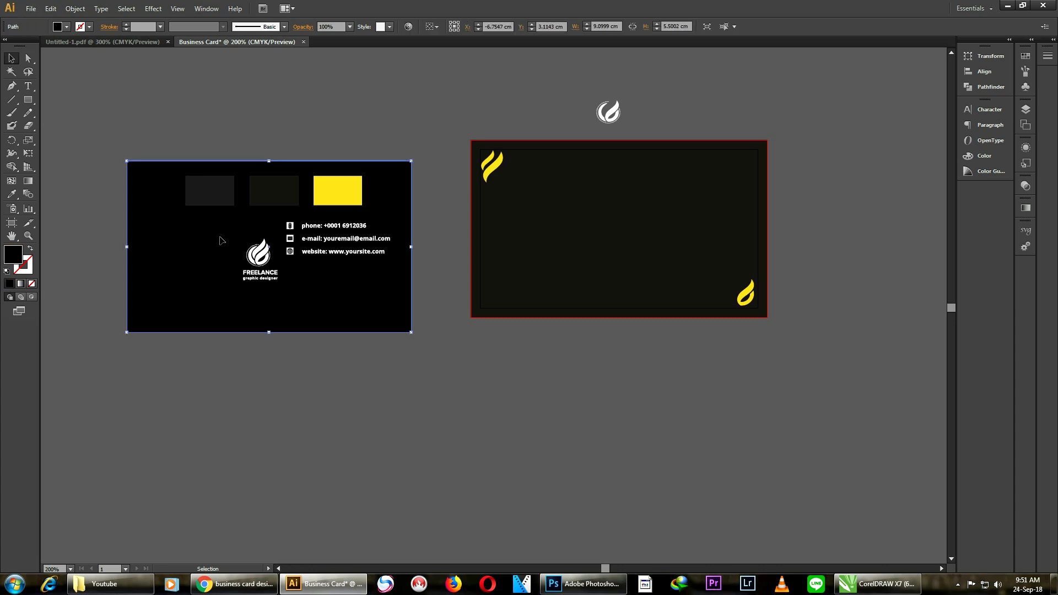
left_click(31, 9)
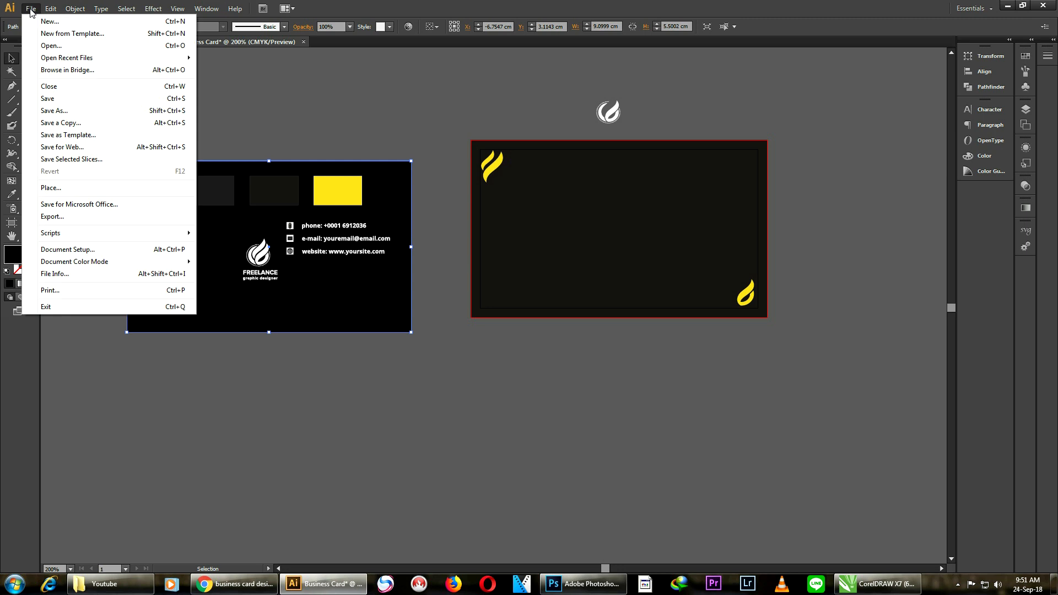
mouse_move(69, 11)
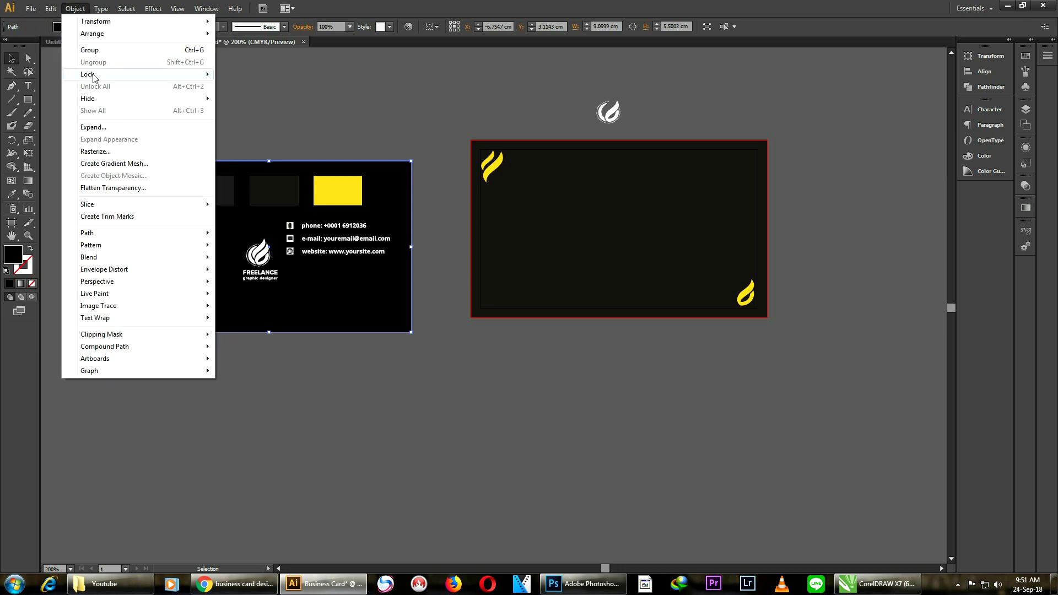
mouse_move(135, 99)
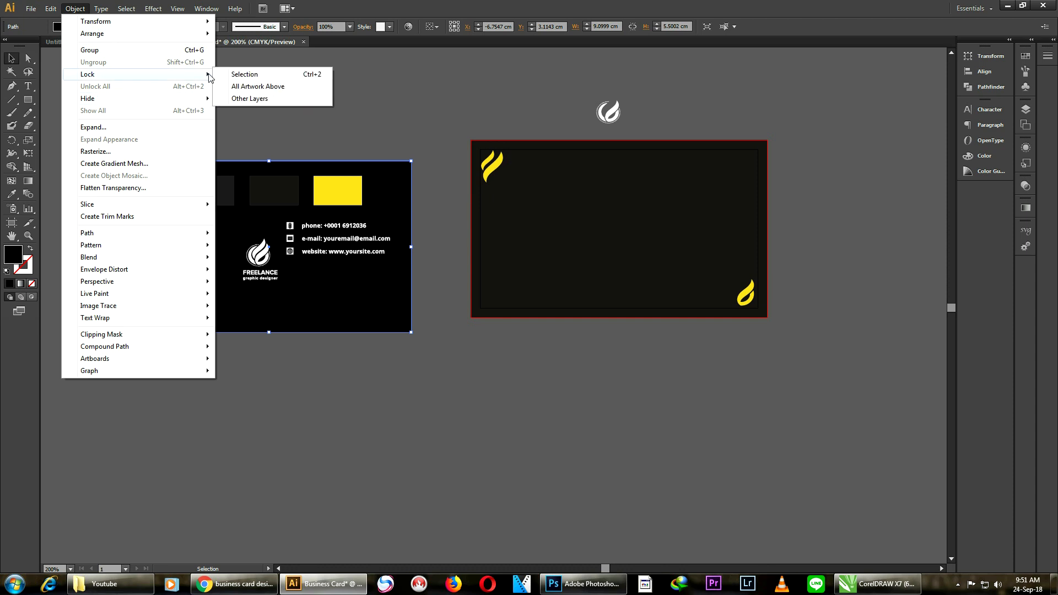
left_click(282, 75)
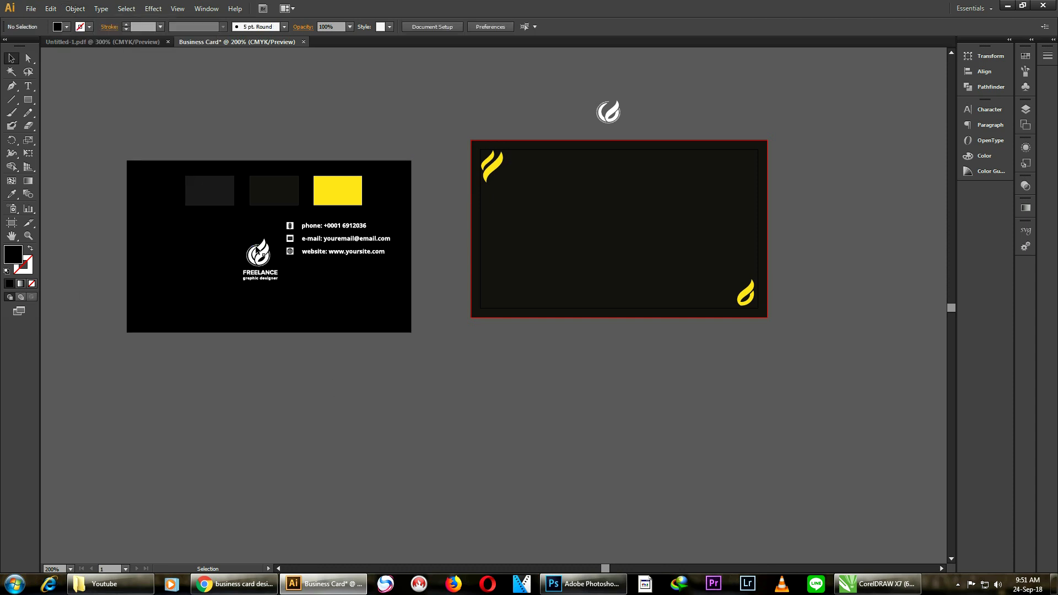
Copy the FREELANCE graphic designer logo from the reference panel to the middle of the card.
left_click_drag(212, 241, 276, 307)
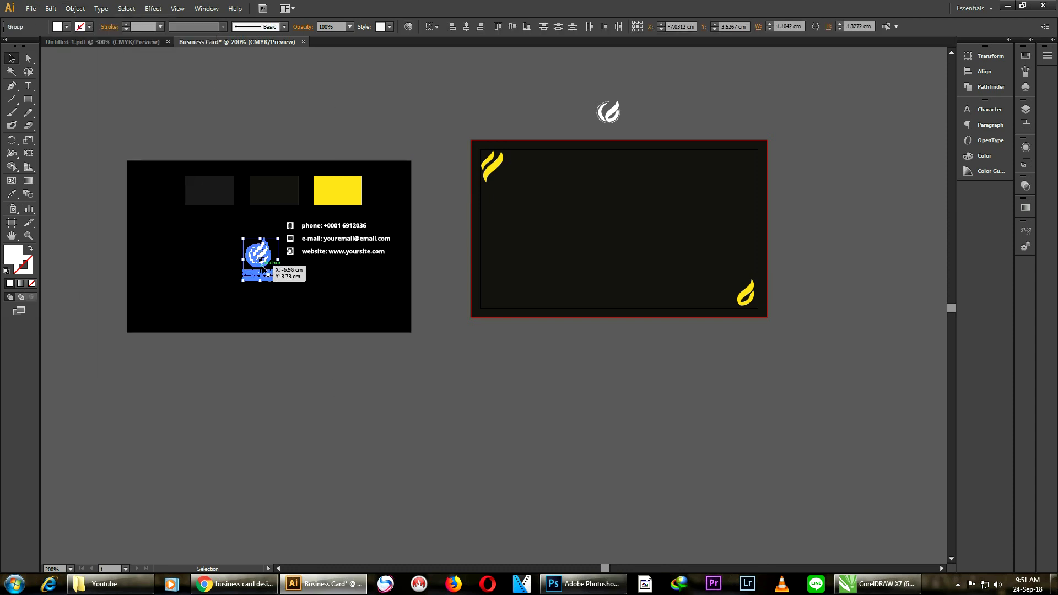
left_click_drag(261, 263, 615, 235)
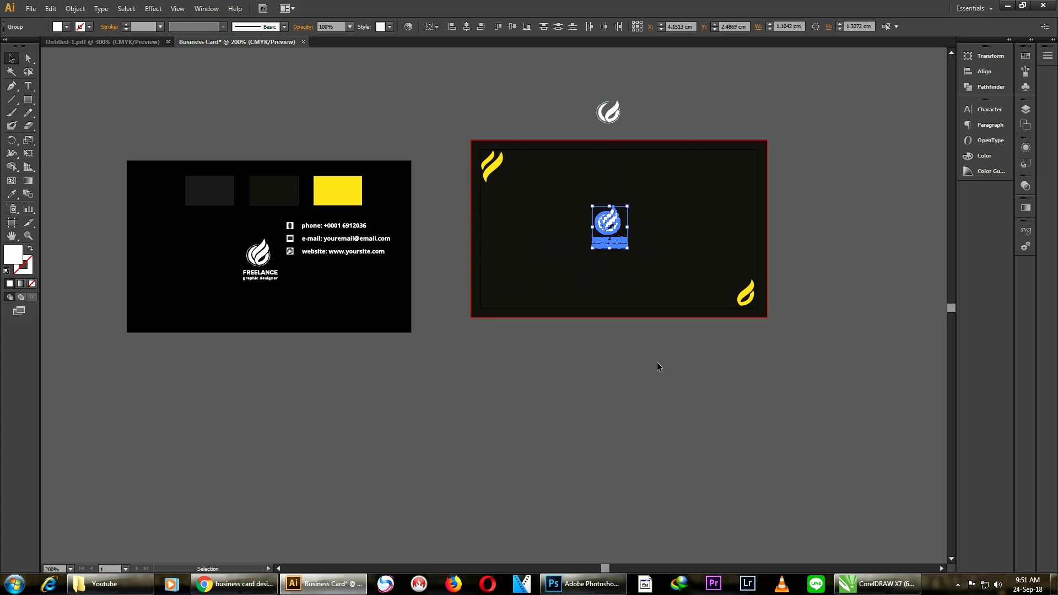
left_click(655, 359)
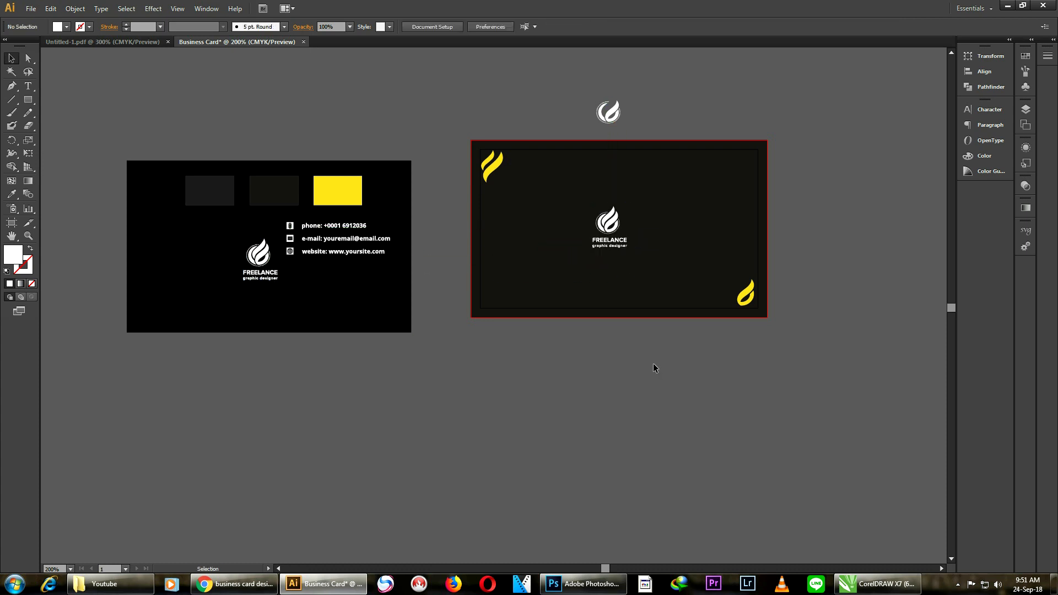
Show the cross hairs marking the centre of Artboard 1.
left_click(528, 263)
left_click(16, 223)
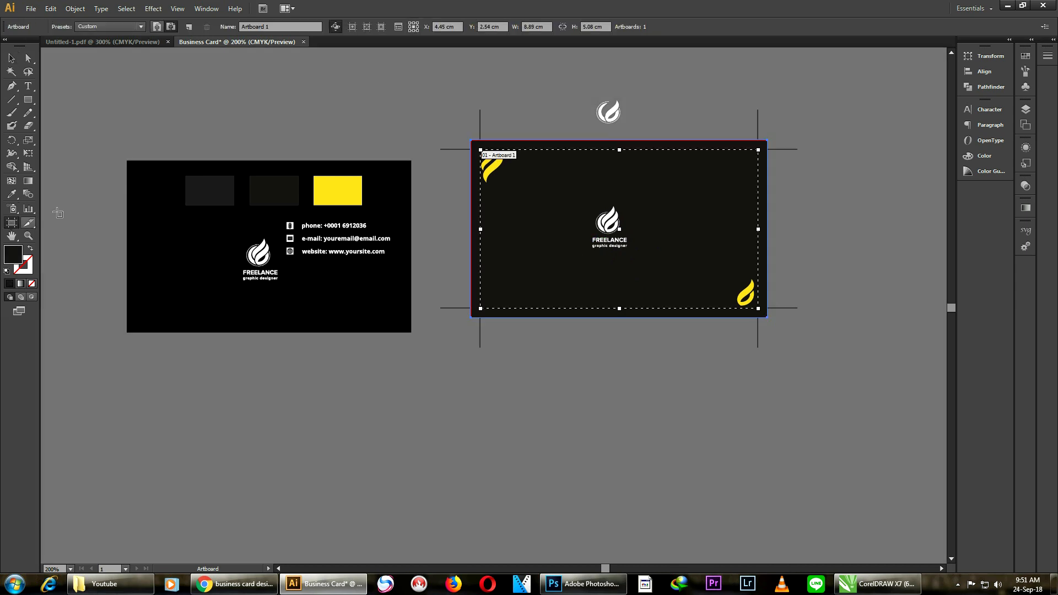
left_click(367, 27)
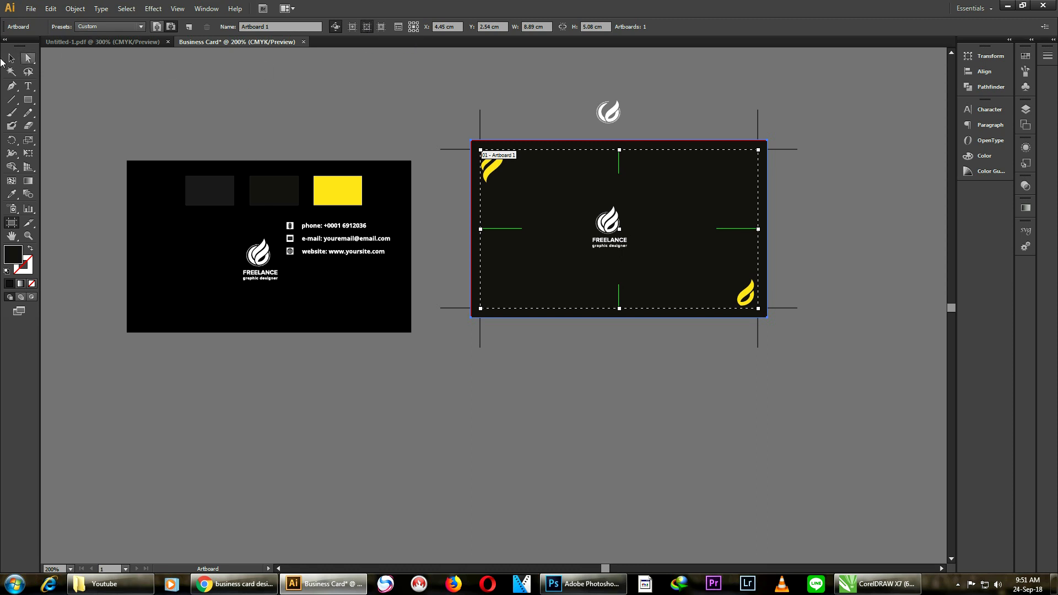
left_click(8, 58)
left_click(380, 114)
Lock the card's dark background rectangle.
scroll(572, 166, "up", 1)
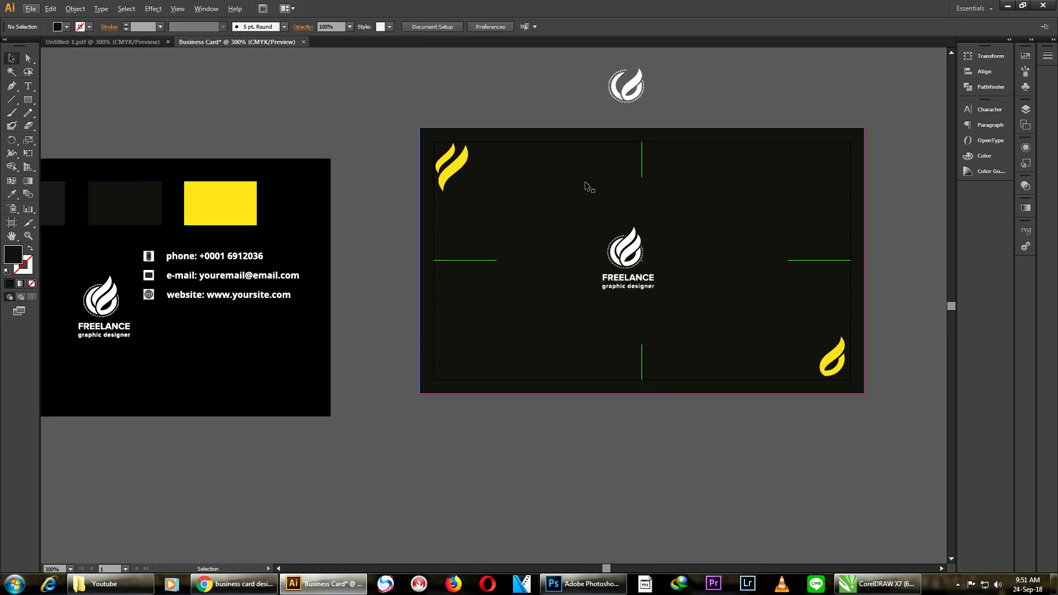
left_click(587, 184)
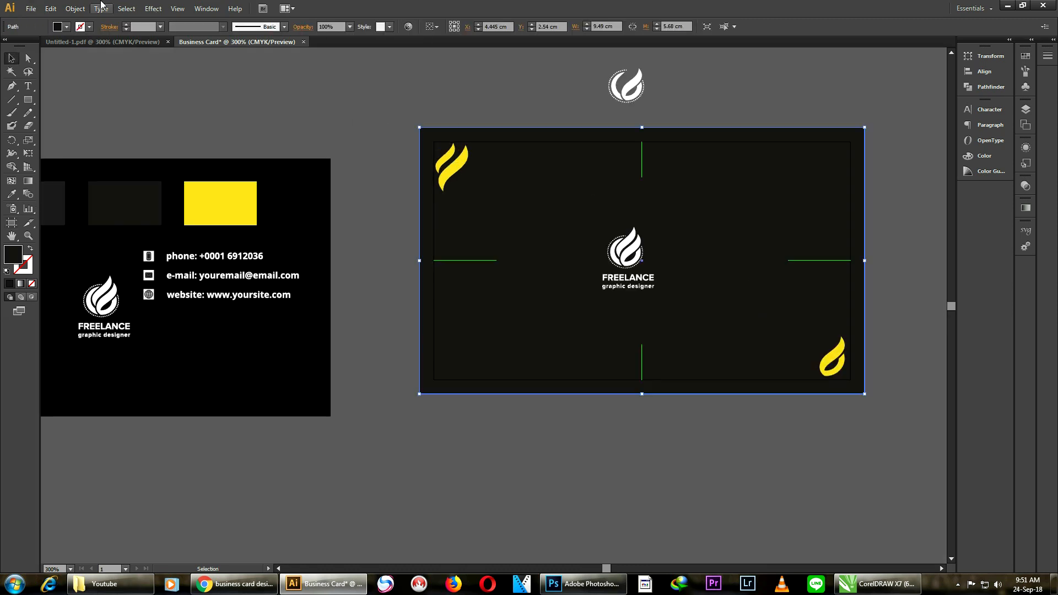
left_click(77, 9)
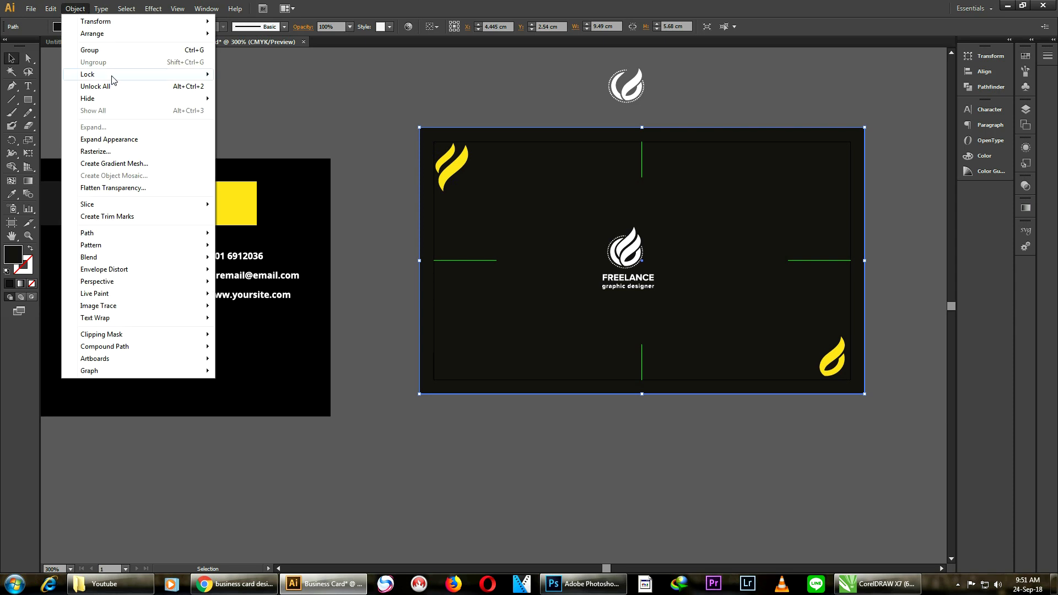
mouse_move(111, 76)
left_click(312, 75)
Move the copied logo into line with the artboard's cross hairs at the card's centre.
left_click_drag(551, 216, 702, 303)
left_click_drag(637, 282, 650, 280)
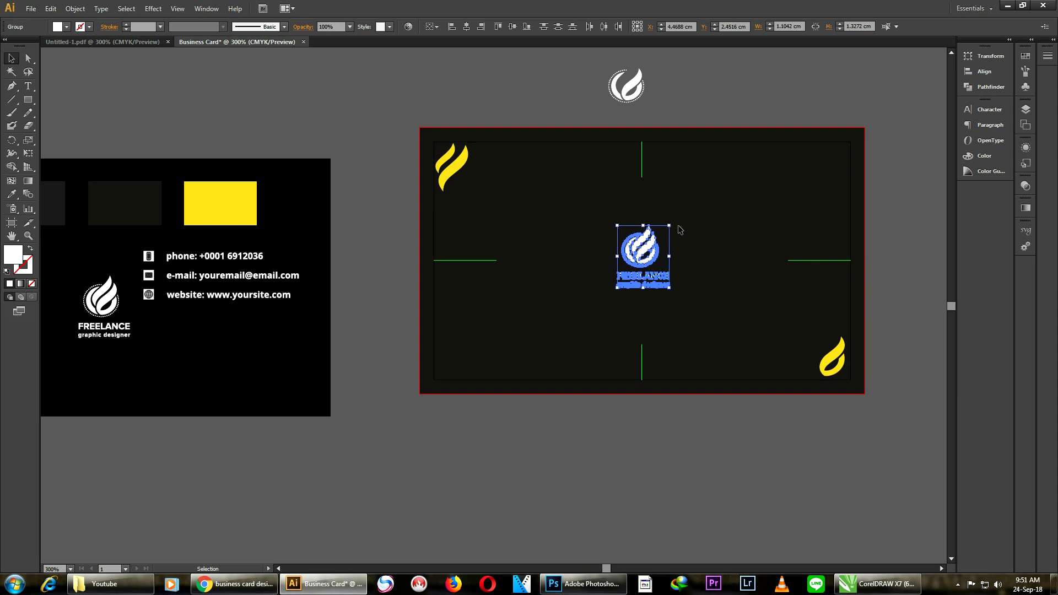
left_click(699, 212)
Ungroup the card's logo so that its icon and lettering can be selected separately.
scroll(660, 310, "up", 2)
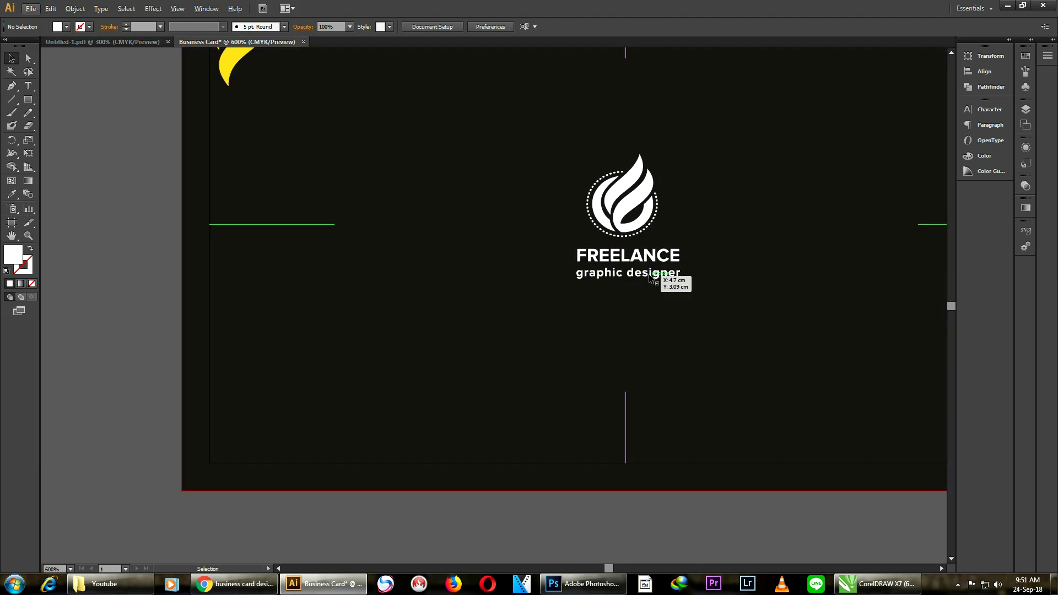
left_click(655, 277)
right_click(655, 277)
left_click(682, 339)
left_click(668, 283)
left_click(655, 274)
Recolour the word FREELANCE in the card's logo by sampling the yellow colour swatch.
scroll(688, 279, "up", 2)
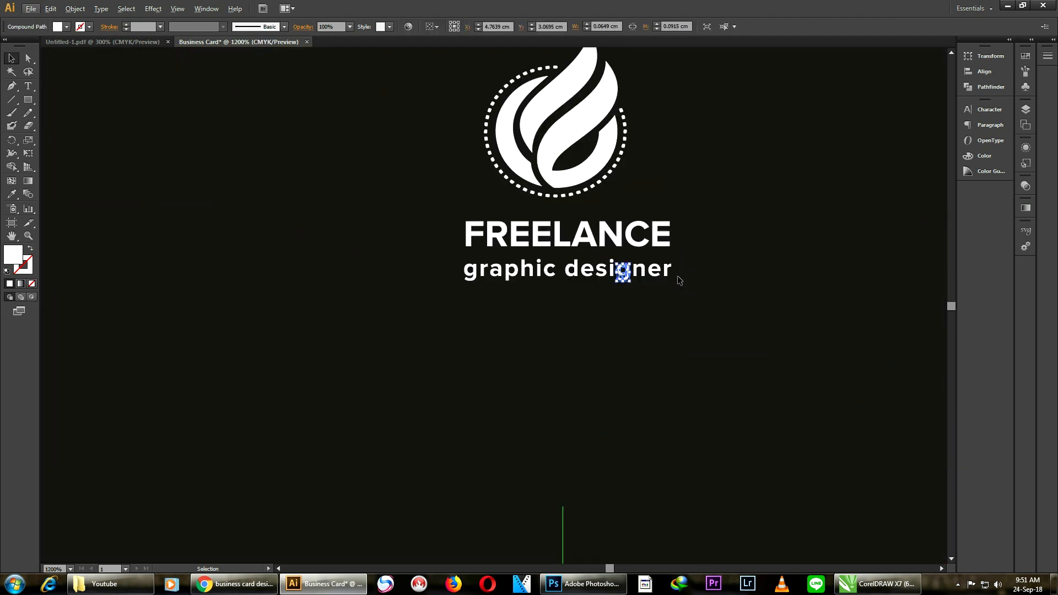
left_click(395, 231)
left_click_drag(388, 223, 701, 243)
scroll(701, 243, "down", 4)
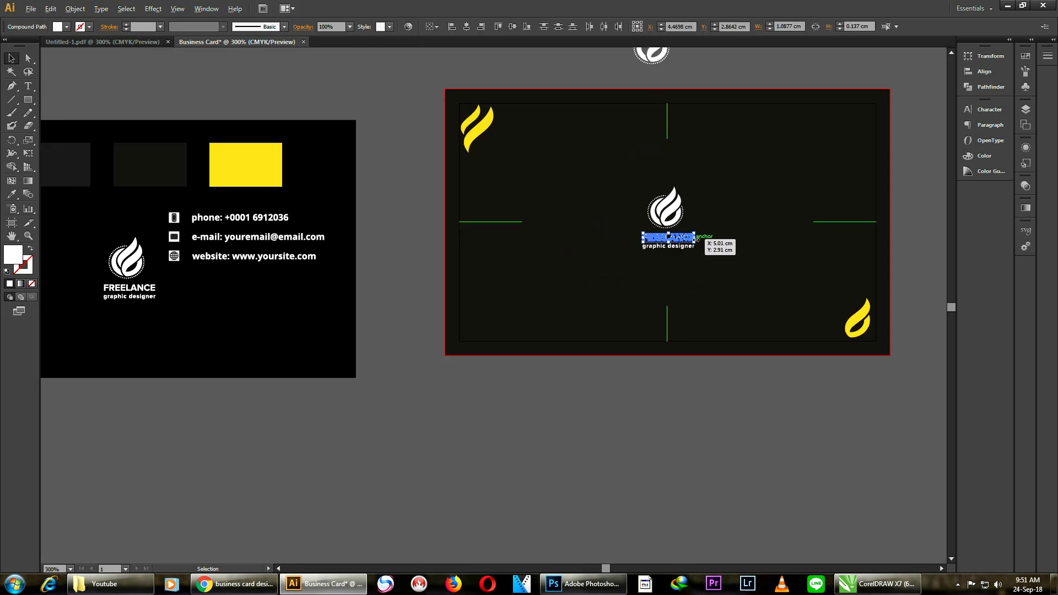
left_click(12, 195)
left_click(216, 170)
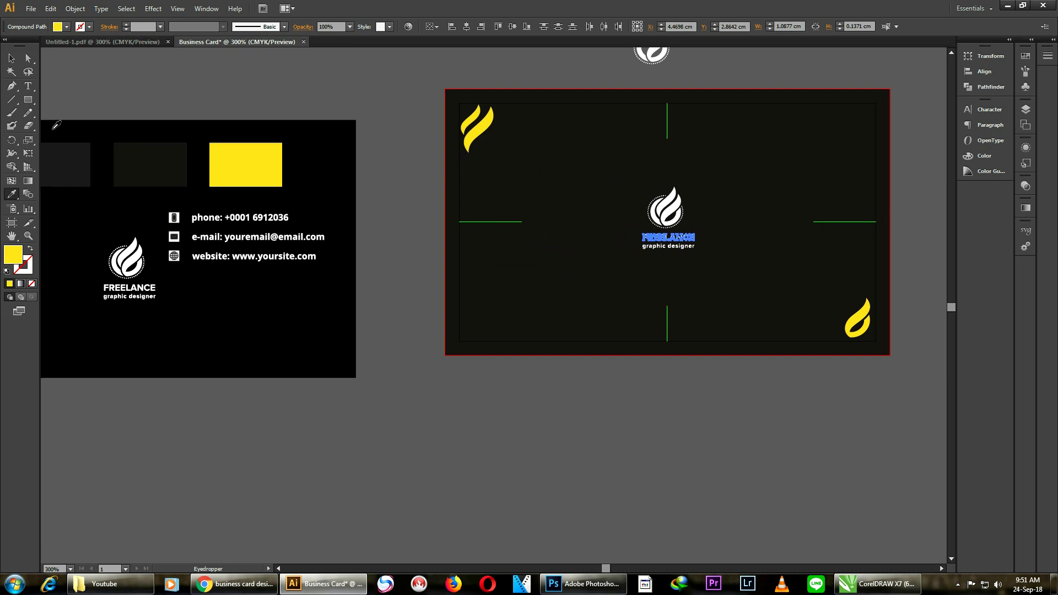
left_click(12, 59)
left_click(375, 78)
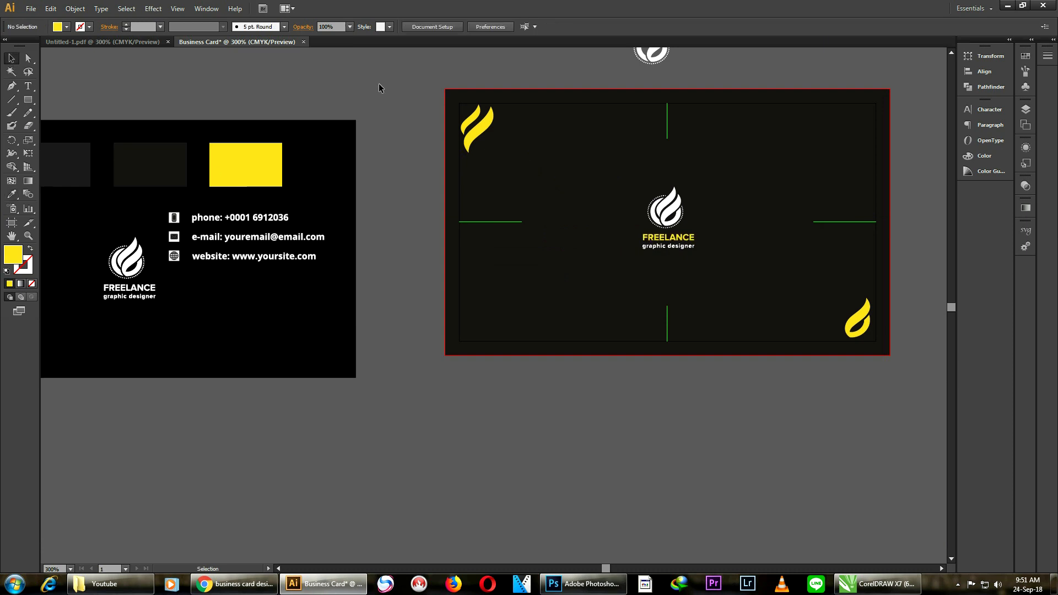
Enlarge the whole centred logo slightly about its centre and hide the artboard's cross hairs.
scroll(435, 147, "down", 1)
scroll(431, 127, "up", 1)
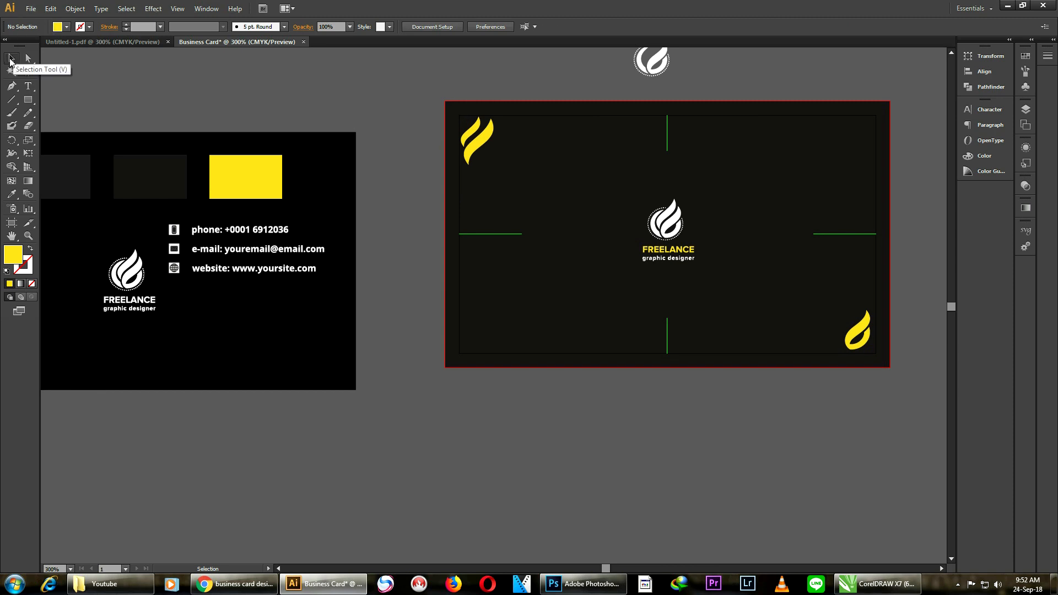
left_click_drag(618, 179, 699, 265)
left_click(400, 200)
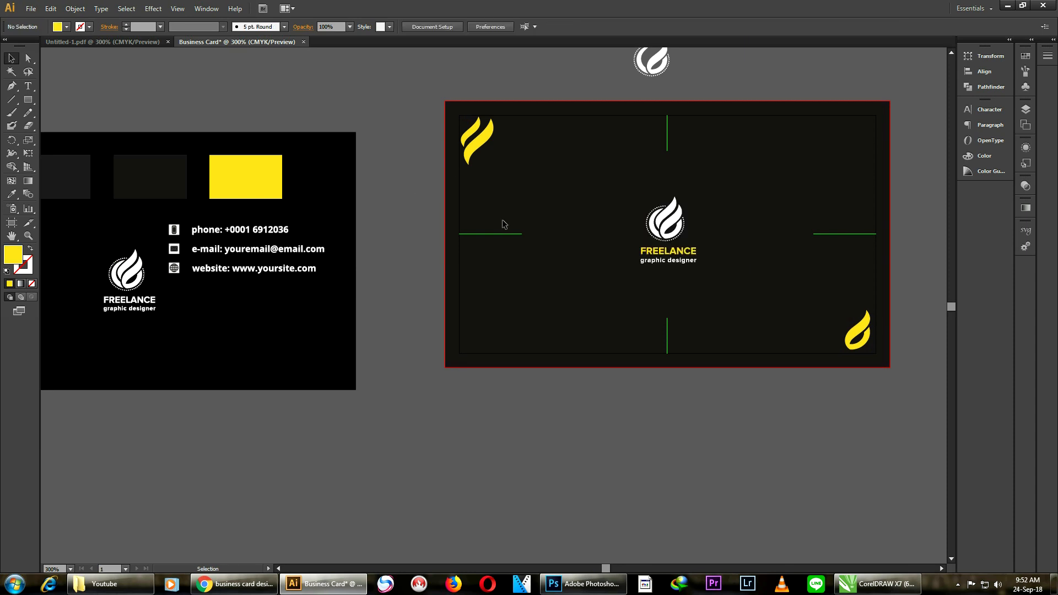
left_click(11, 223)
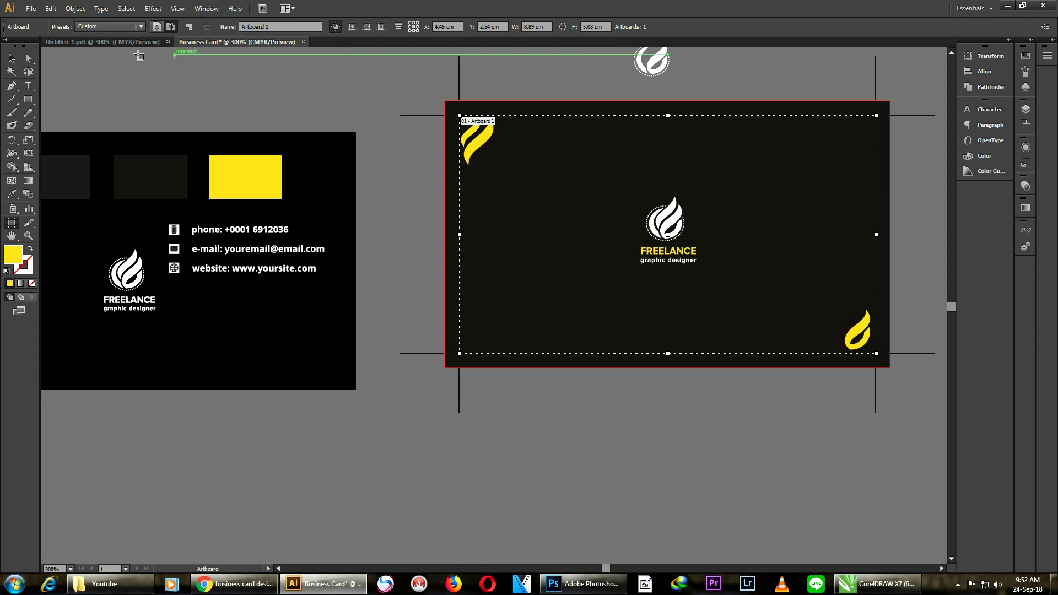
left_click(11, 58)
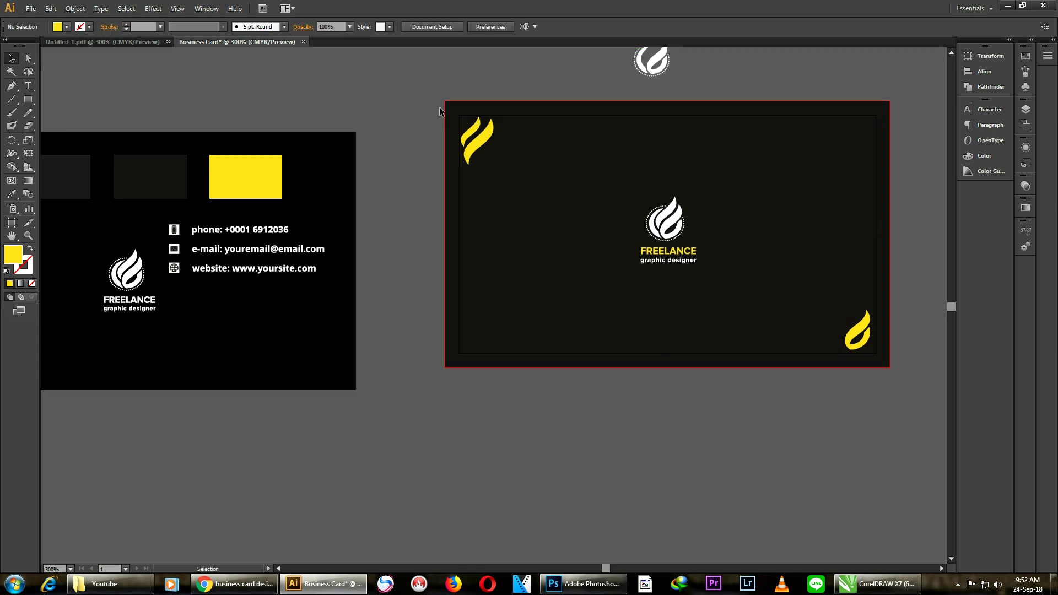
Enlarge the whole centred logo on the first card to about 2.28 × 2.74 cm, keeping it centred.
scroll(441, 113, "down", 2, "alt")
scroll(409, 81, "up", 1, "alt")
left_click_drag(777, 143, 726, 158)
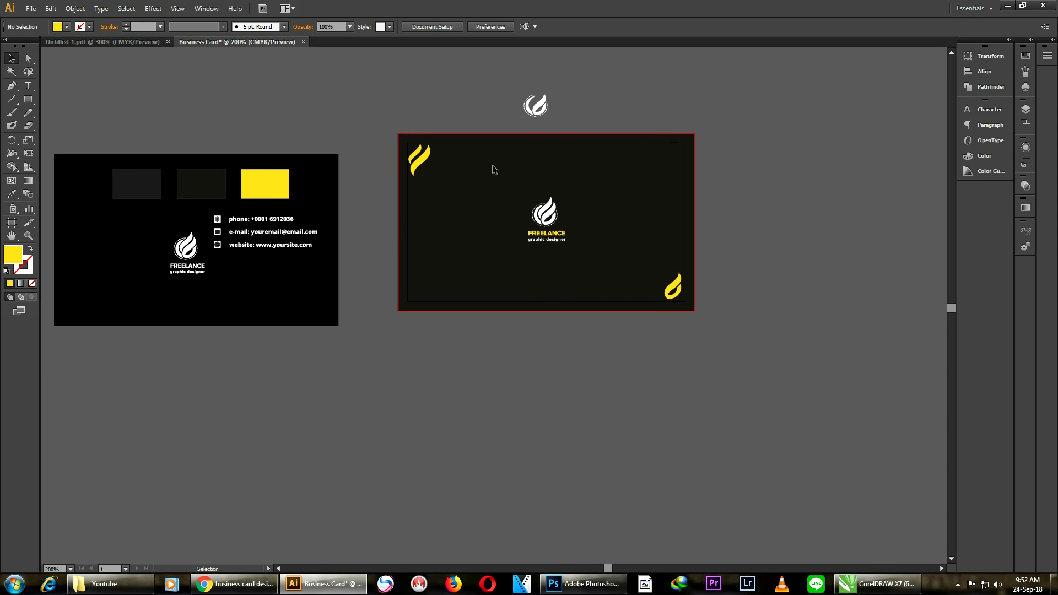
left_click_drag(627, 198, 582, 195)
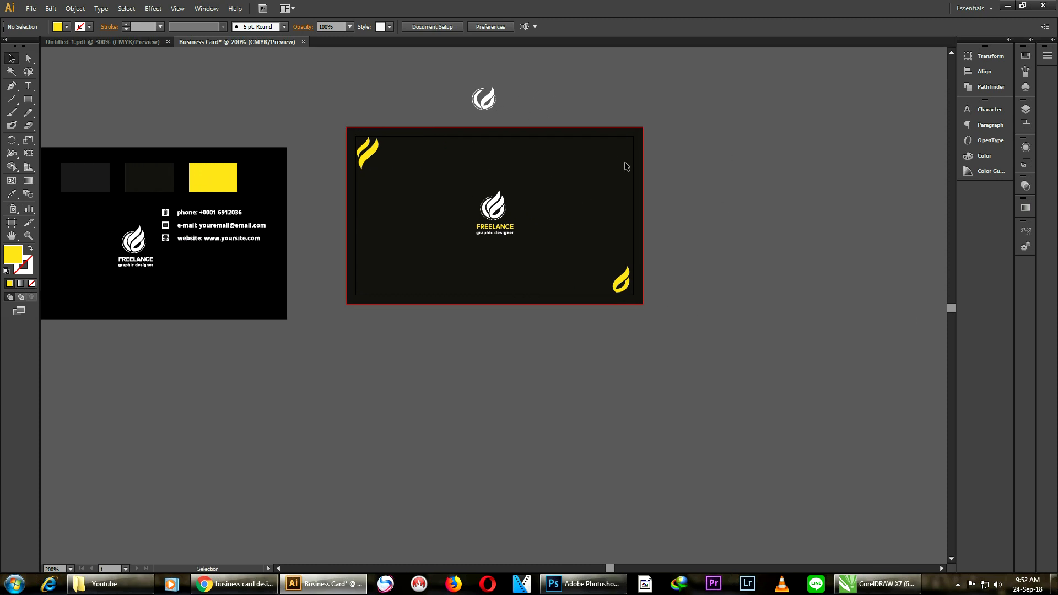
left_click_drag(540, 164, 445, 275)
left_click_drag(513, 189, 533, 166)
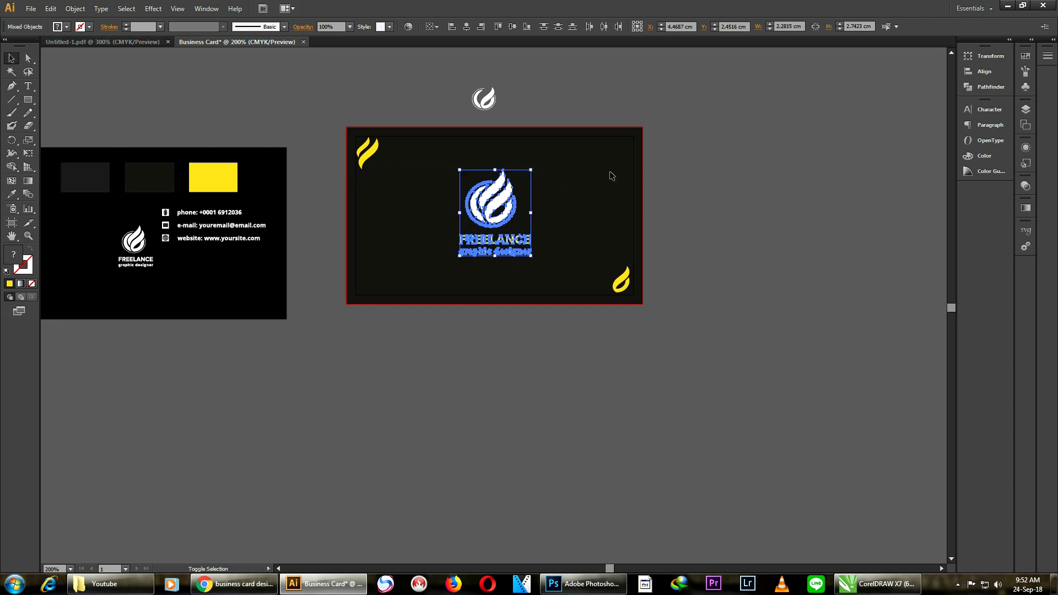
left_click(719, 177)
left_click_drag(722, 163, 671, 212)
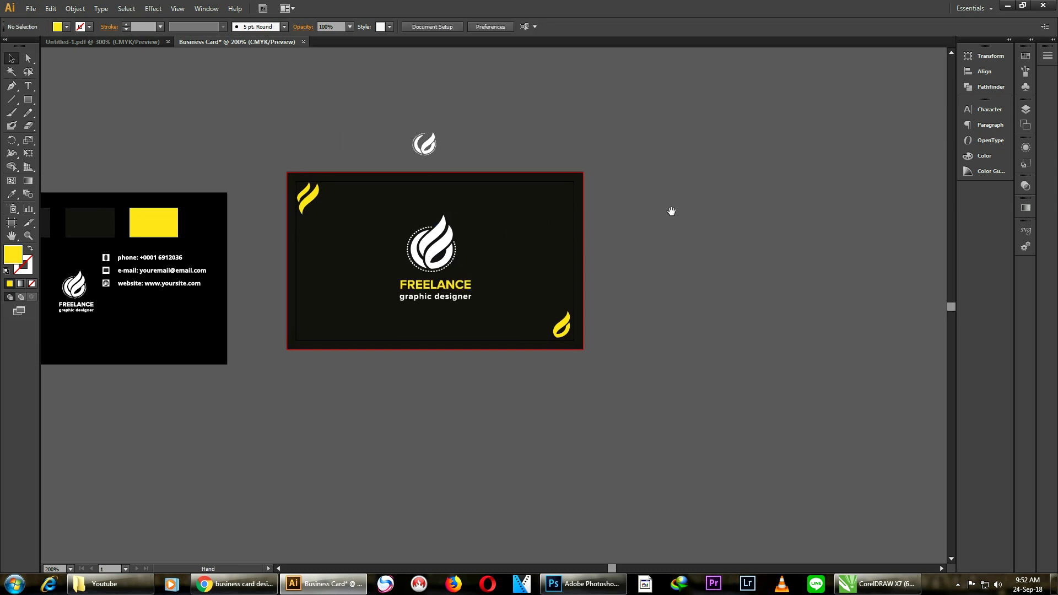
Duplicate the card artboard together with its artwork, placing the copy directly to the right of the original.
scroll(620, 106, "down", 1)
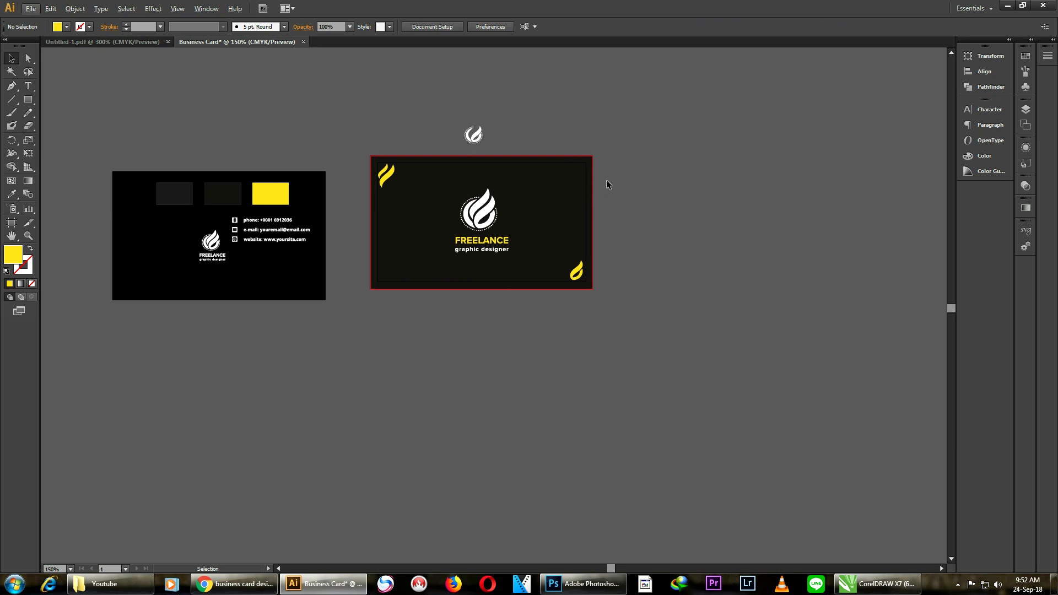
left_click(12, 222)
left_click_drag(572, 212, 790, 213)
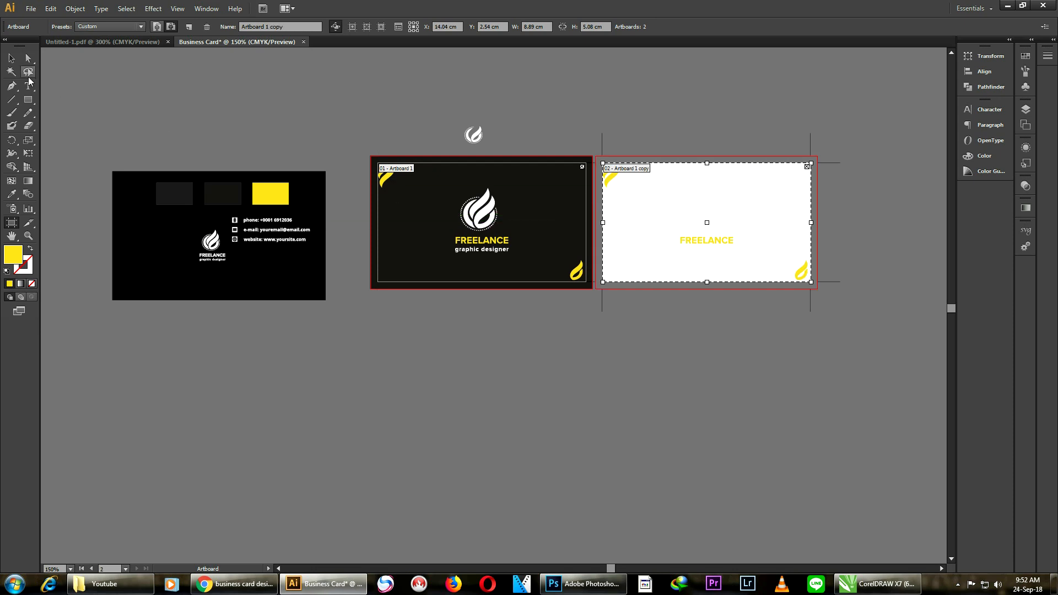
left_click(12, 58)
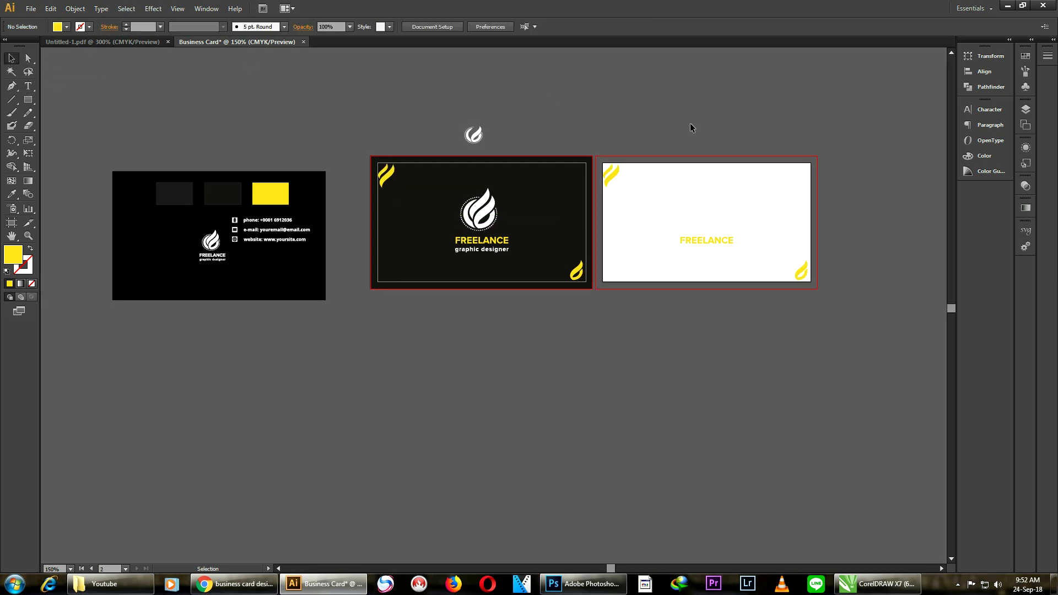
Delete the copied corner flames and logo from the second artboard, leaving it empty.
scroll(715, 125, "up", 1)
scroll(662, 120, "down", 2)
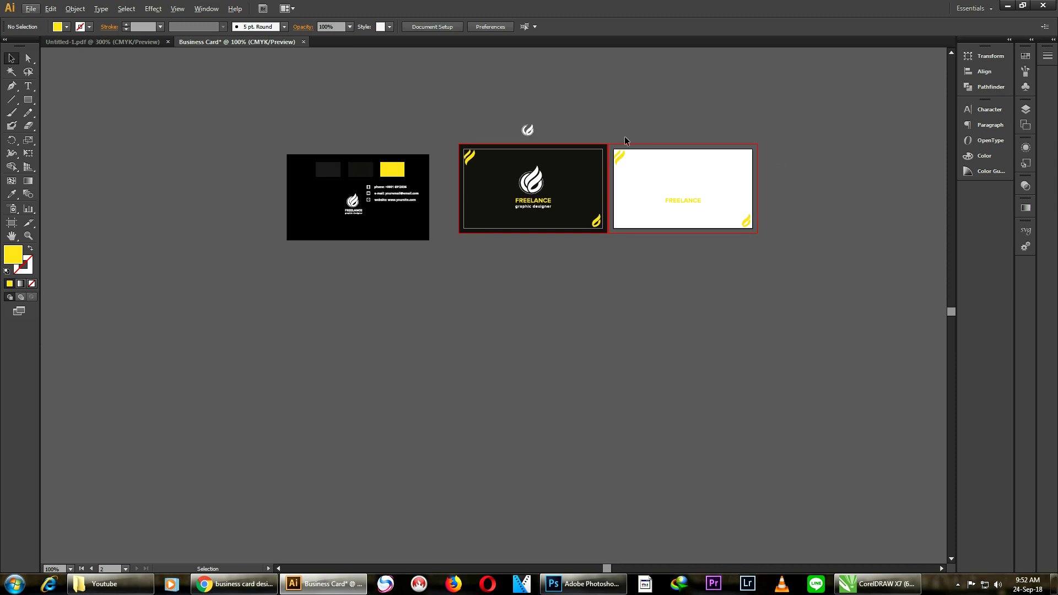
left_click_drag(617, 140, 793, 248)
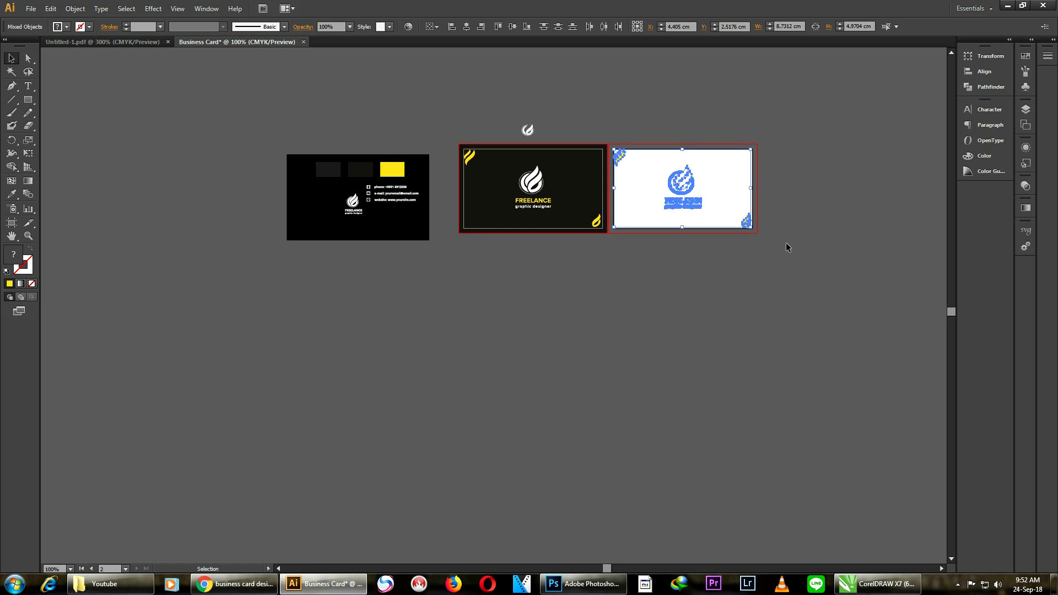
key("Delete")
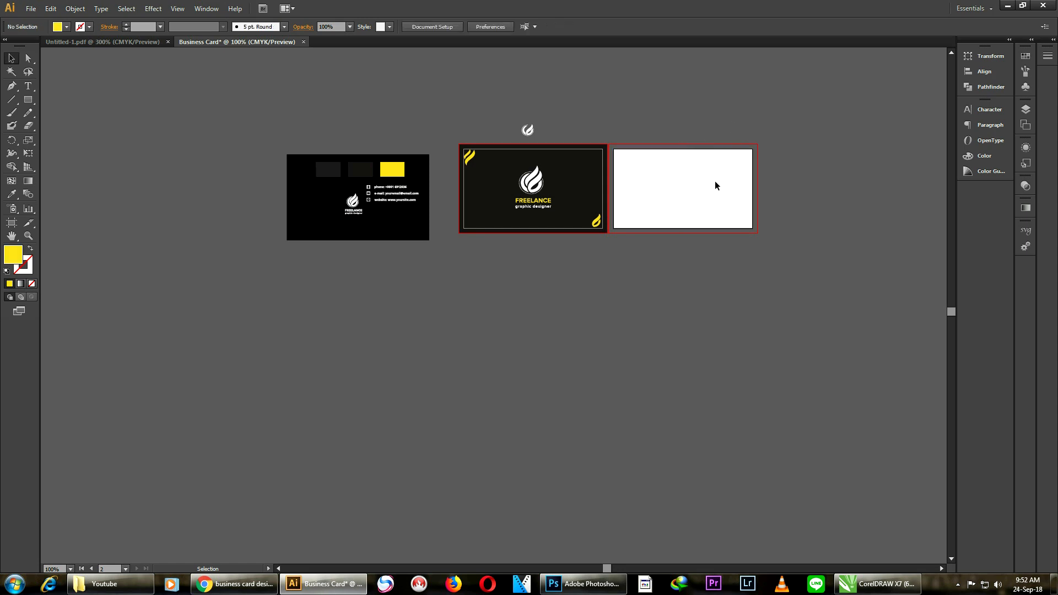
scroll(716, 182, "up", 1)
key("ctrl+z")
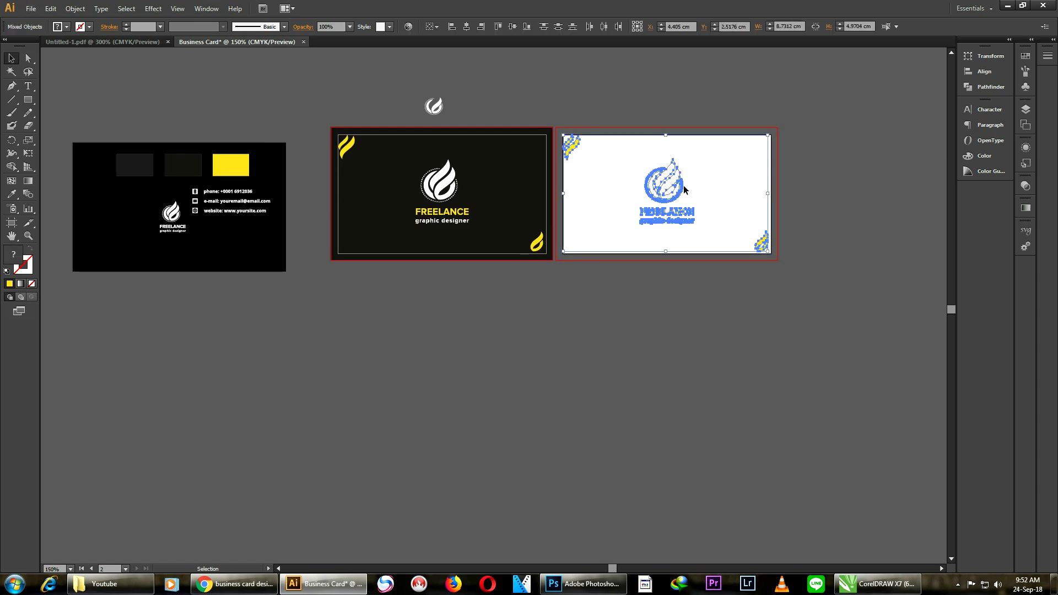
right_click(678, 187)
left_click_drag(828, 73, 557, 263)
key("Delete")
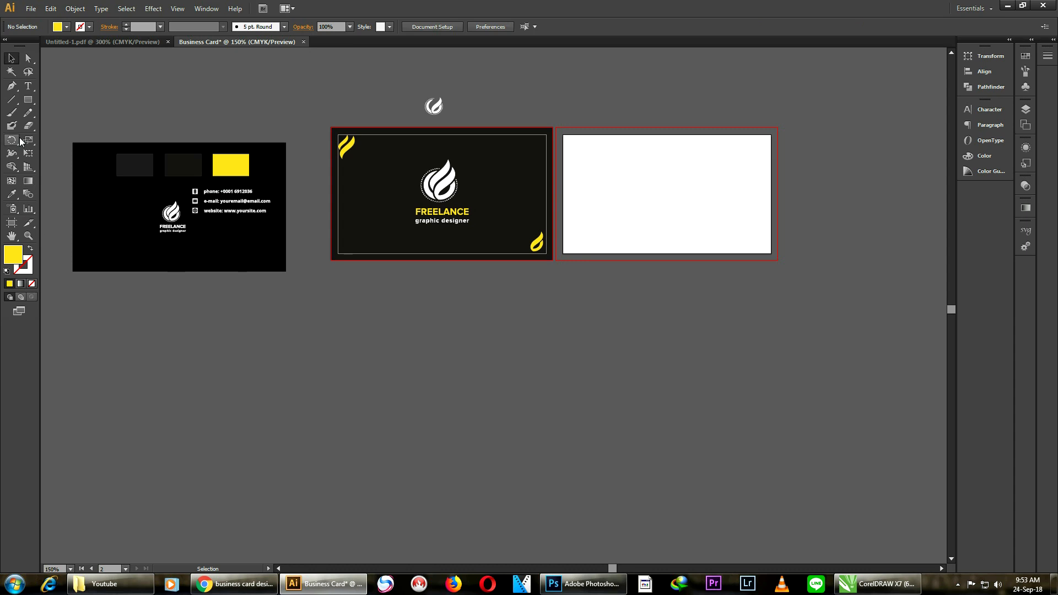
Draw a 9.49 × 5.68 cm rectangle that covers the second artboard out to its bleed edges.
left_click(29, 99)
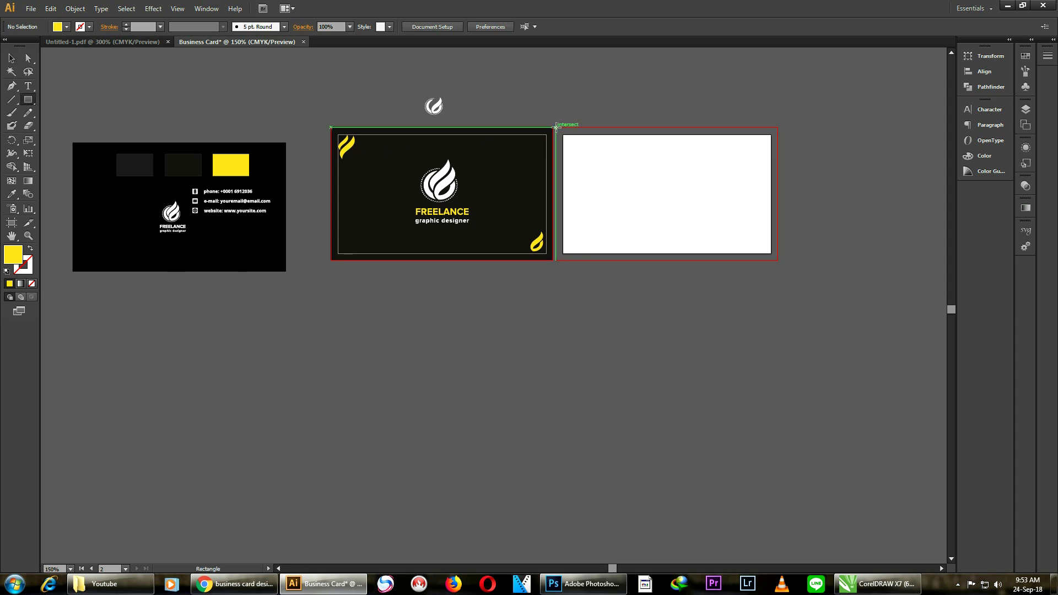
scroll(557, 127, "up", 2, "alt")
left_click_drag(556, 125, 861, 391)
scroll(815, 306, "down", 2, "alt")
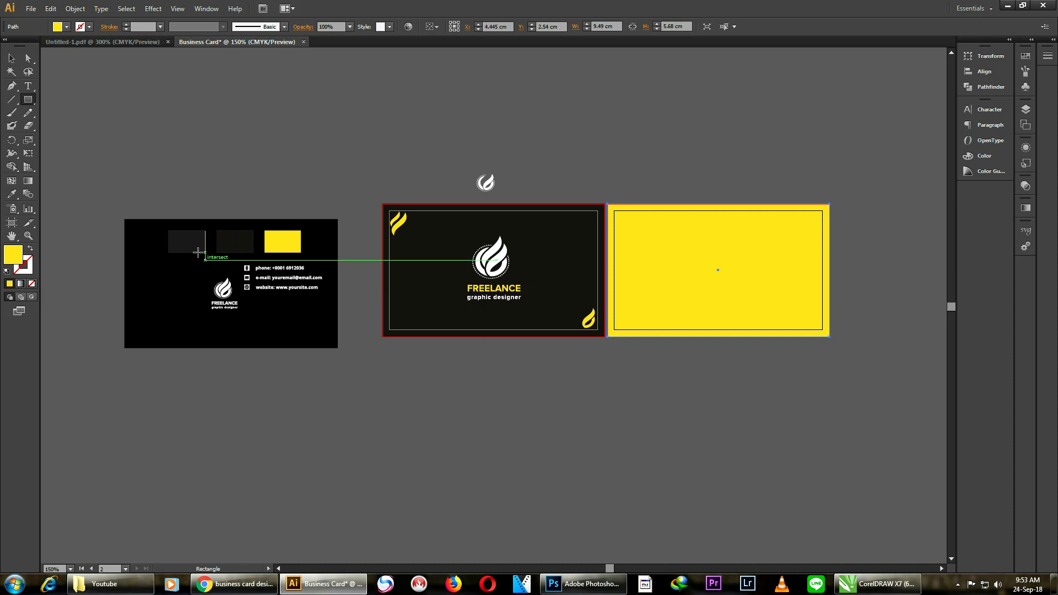
Fill the second card's background rectangle by sampling the leftmost dark grey colour swatch.
left_click(11, 195)
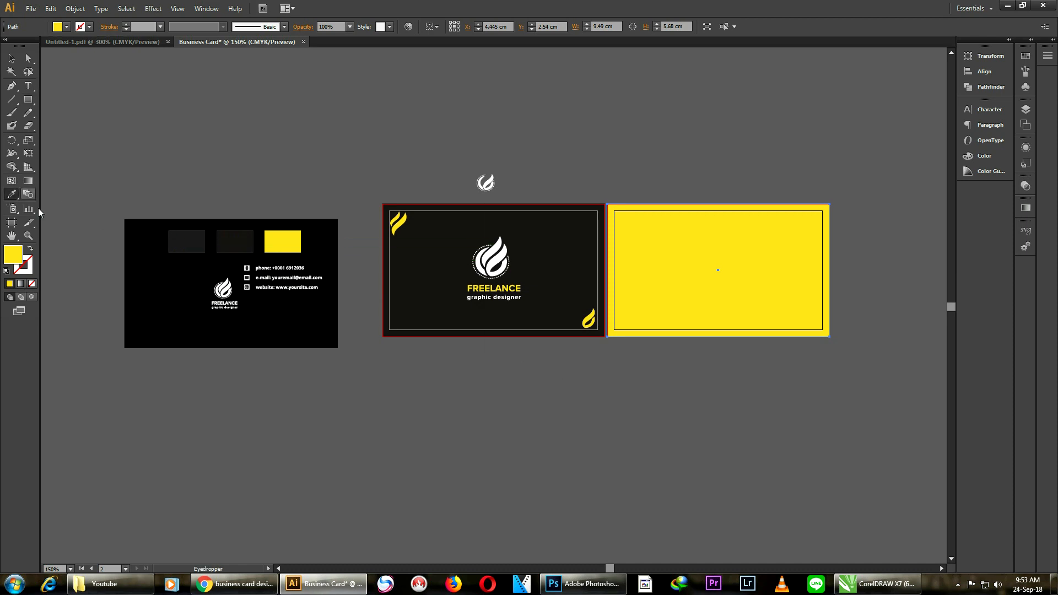
left_click(182, 242)
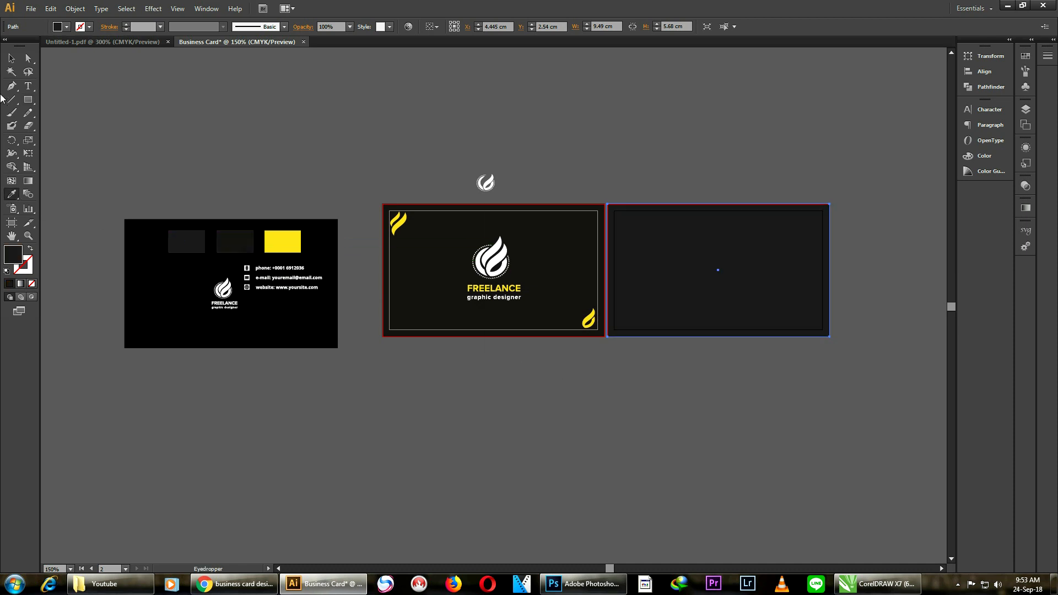
left_click(11, 58)
left_click(840, 213)
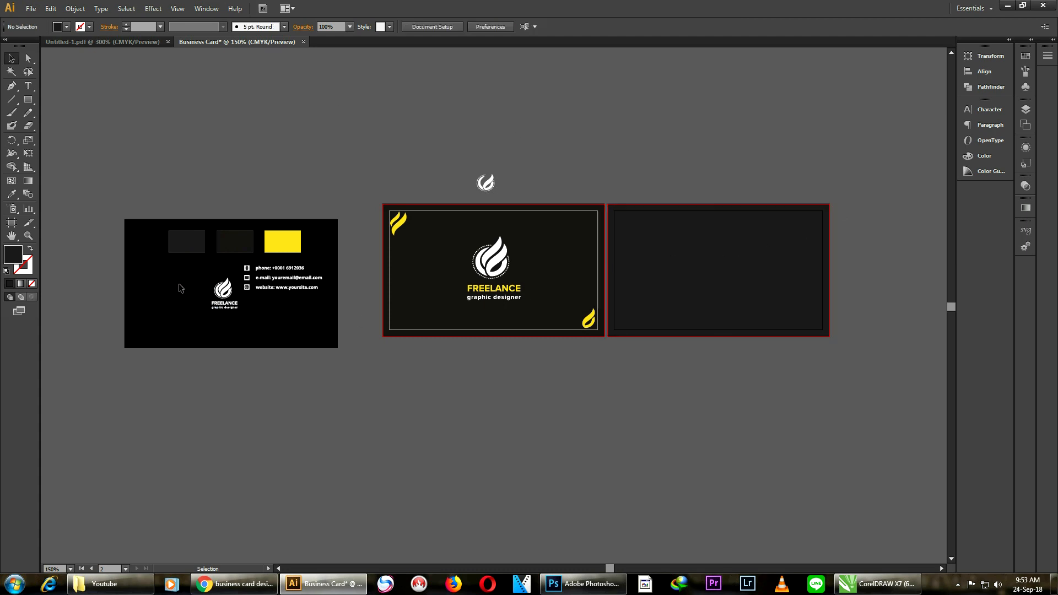
Move the white logo from the black reference board onto the left part of the second card and bring it to the front.
left_click_drag(192, 276, 246, 343)
left_click_drag(226, 290, 661, 295)
scroll(672, 282, "up", 2)
right_click(639, 279)
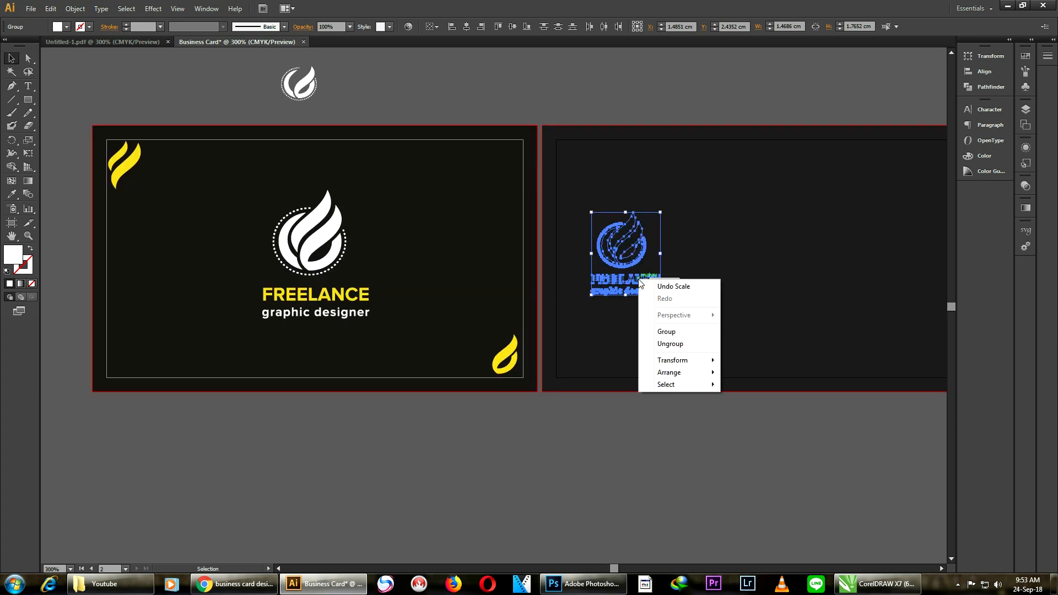
mouse_move(721, 376)
left_click(784, 371)
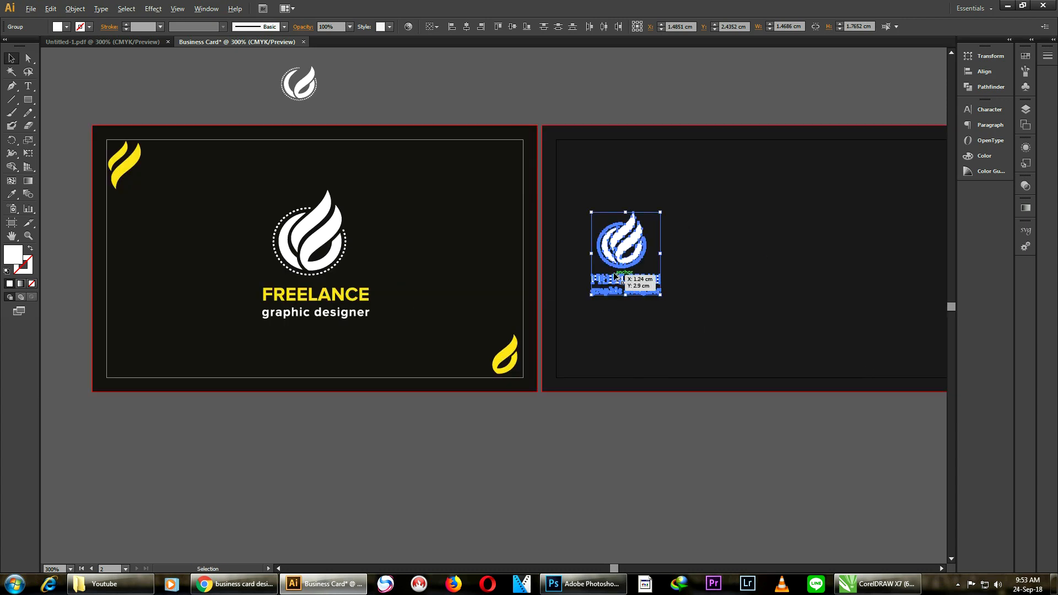
scroll(675, 410, "down", 2)
left_click(677, 389)
scroll(716, 317, "down", 2)
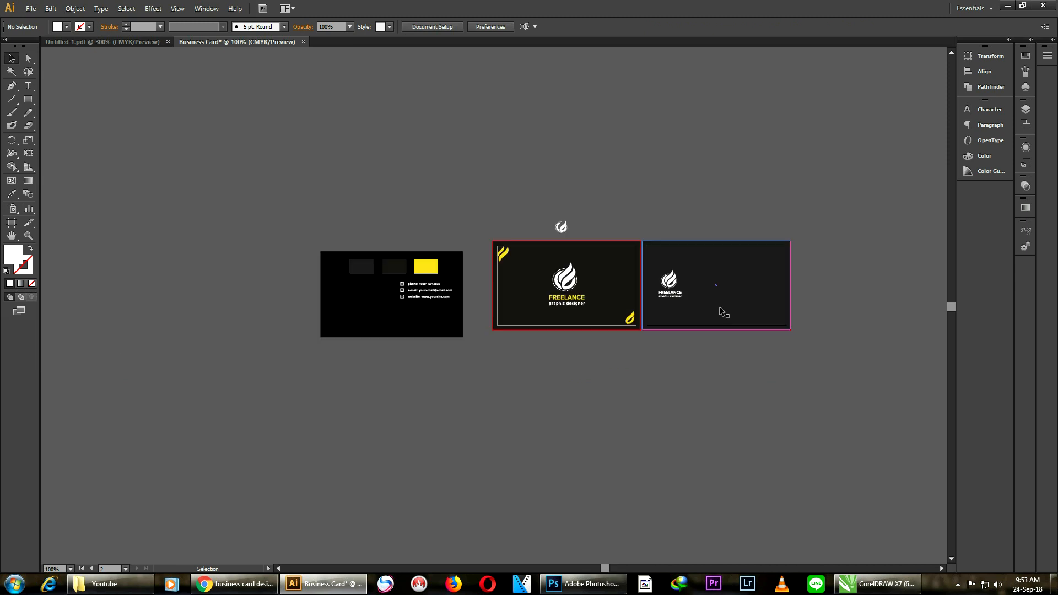
Lock the second card's dark grey background rectangle so that it cannot be selected or moved.
scroll(721, 297, "up", 2)
left_click_drag(675, 214, 618, 302)
key("ctrl+z")
left_click(767, 124)
left_click(749, 272)
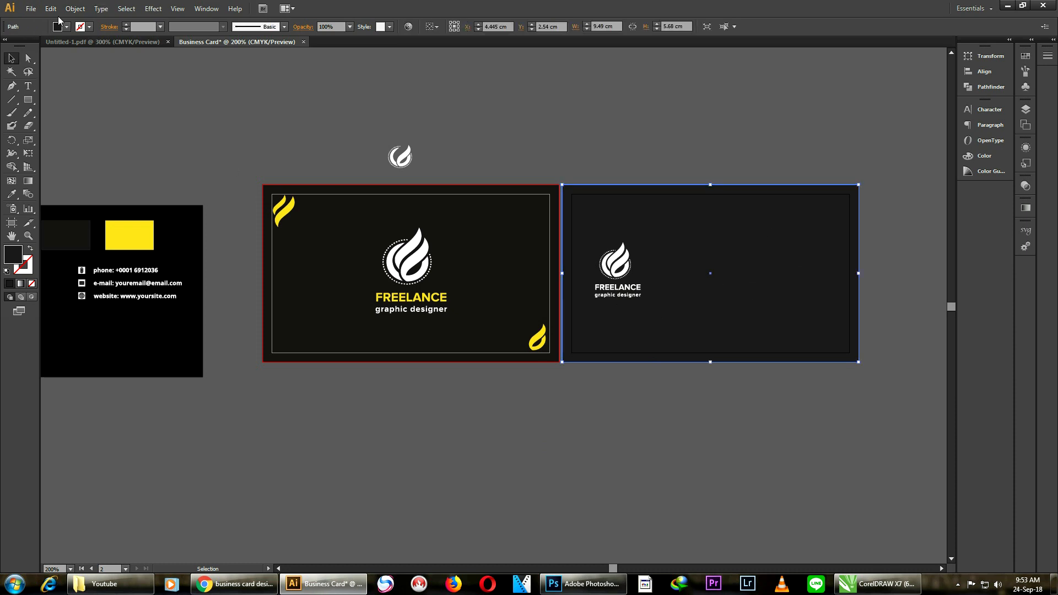
left_click(74, 10)
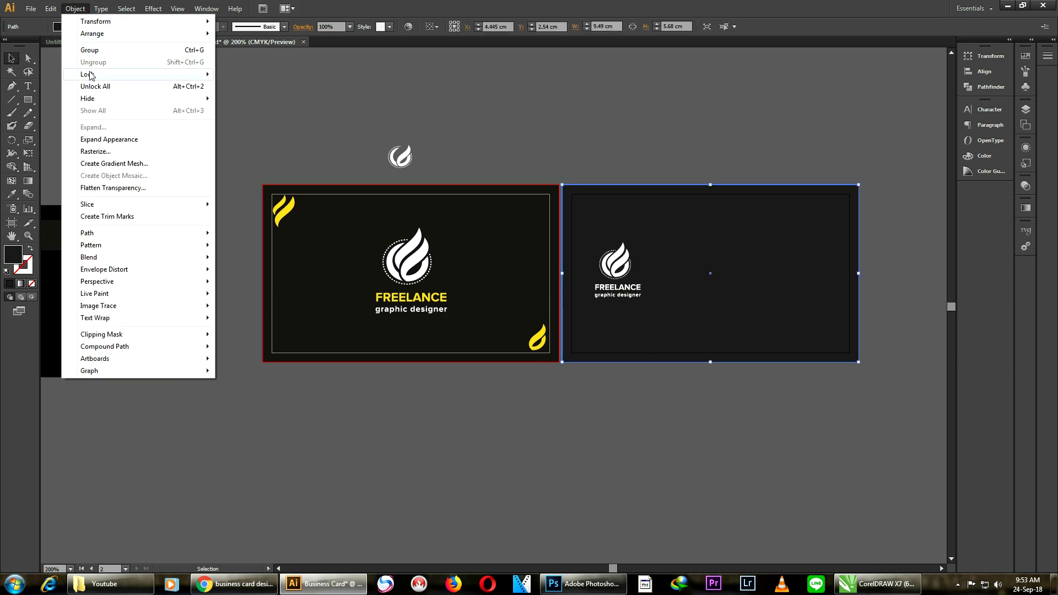
left_click(249, 75)
Nudge the second card's logo about 0.5 cm to the right, away from the card's left edge.
left_click_drag(708, 122, 580, 328)
key("Right")
key("Right")
key("Right")
key("Right")
key("Right")
key("Right")
key("Right")
key("Right")
key("Right")
key("Right")
key("Right")
key("Right")
key("Right")
key("Right")
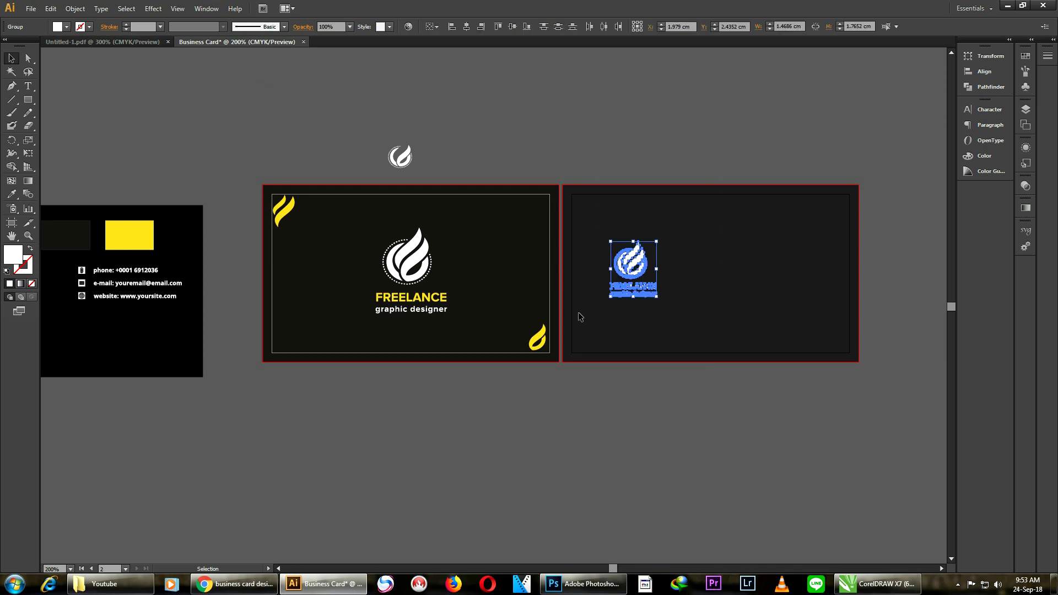
left_click(673, 149)
Ungroup the second card's logo and its lettering so that the two text lines can be selected separately.
scroll(638, 295, "up", 3)
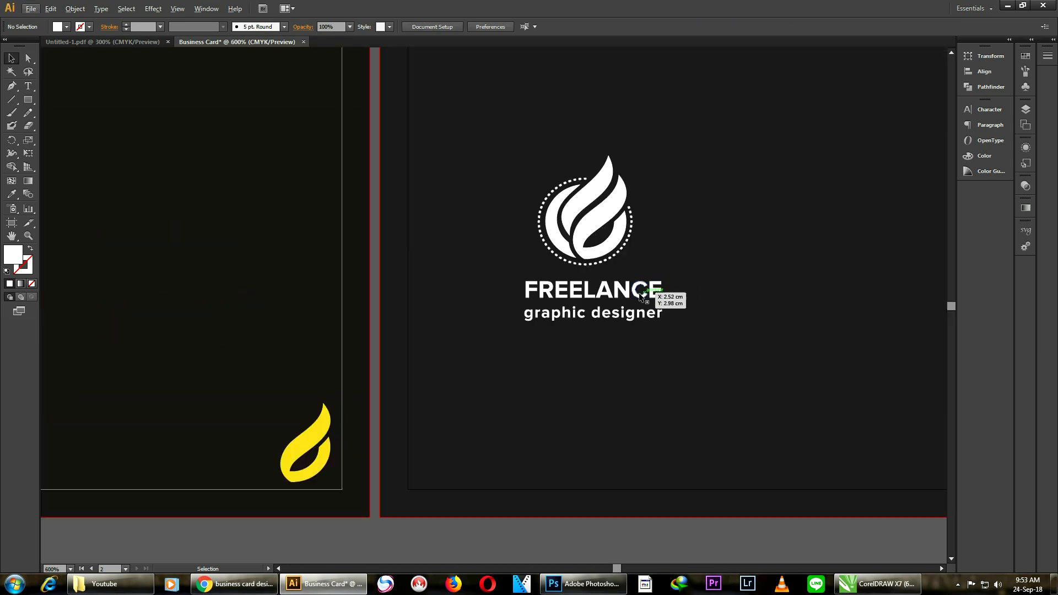
right_click(637, 296)
left_click(673, 357)
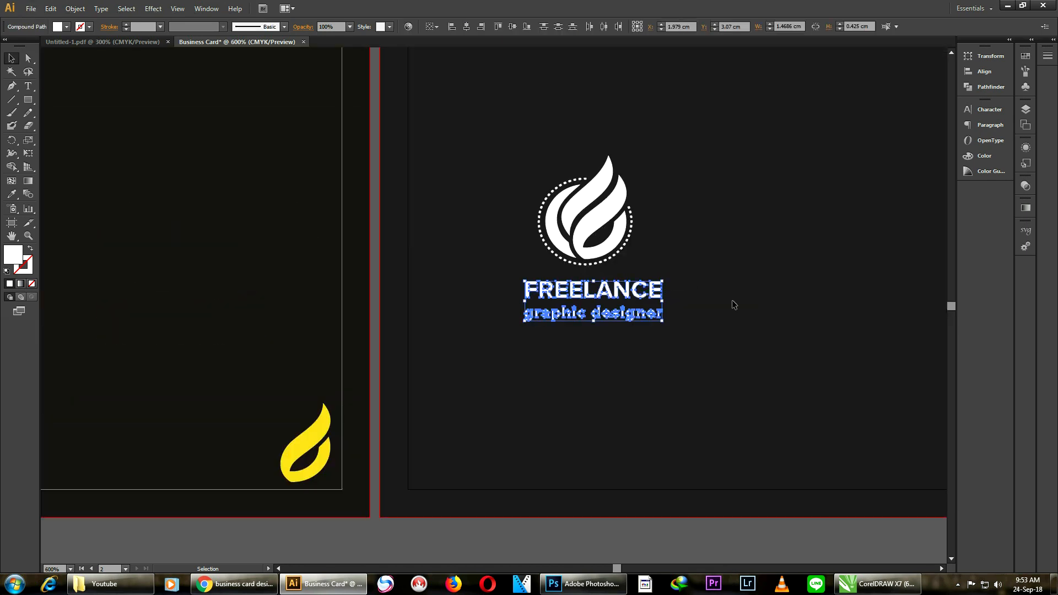
left_click(696, 288)
Recolour the word FREELANCE in the second card's logo by sampling the yellow FREELANCE lettering on the first card.
left_click_drag(696, 295, 517, 287)
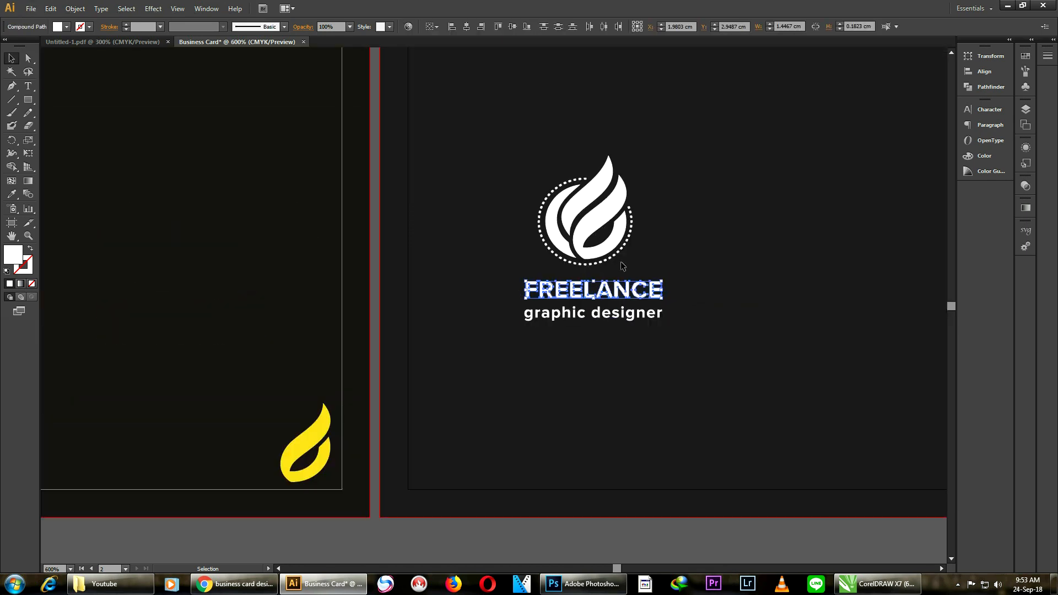
scroll(666, 252, "down", 1)
left_click(12, 194)
left_click(170, 294)
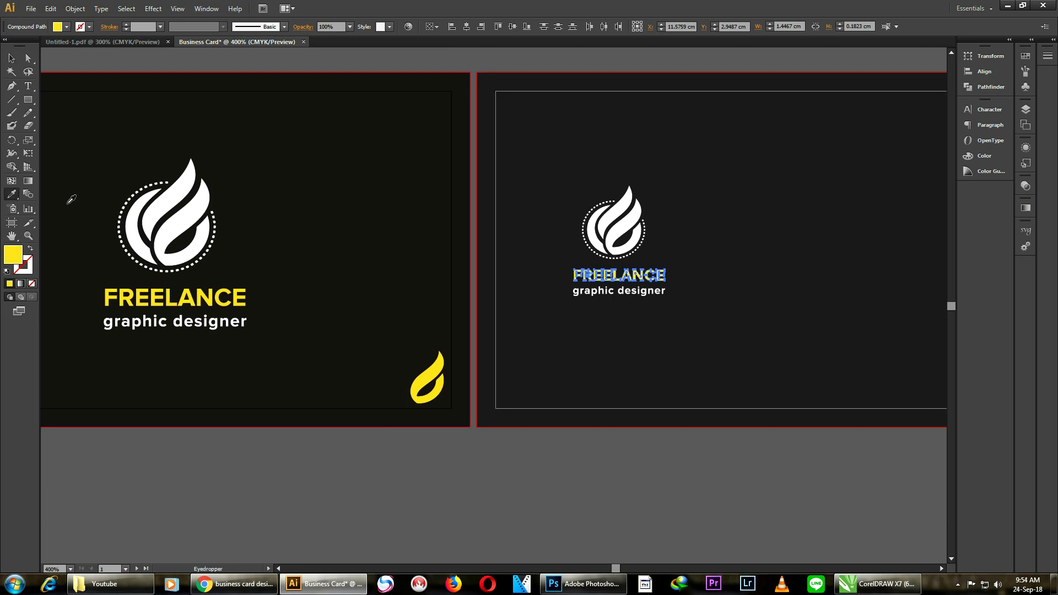
left_click(12, 58)
left_click(291, 58)
Nudge the flame icon of the second card's logo slightly right above its lettering.
scroll(385, 104, "down", 3)
scroll(401, 54, "up", 1)
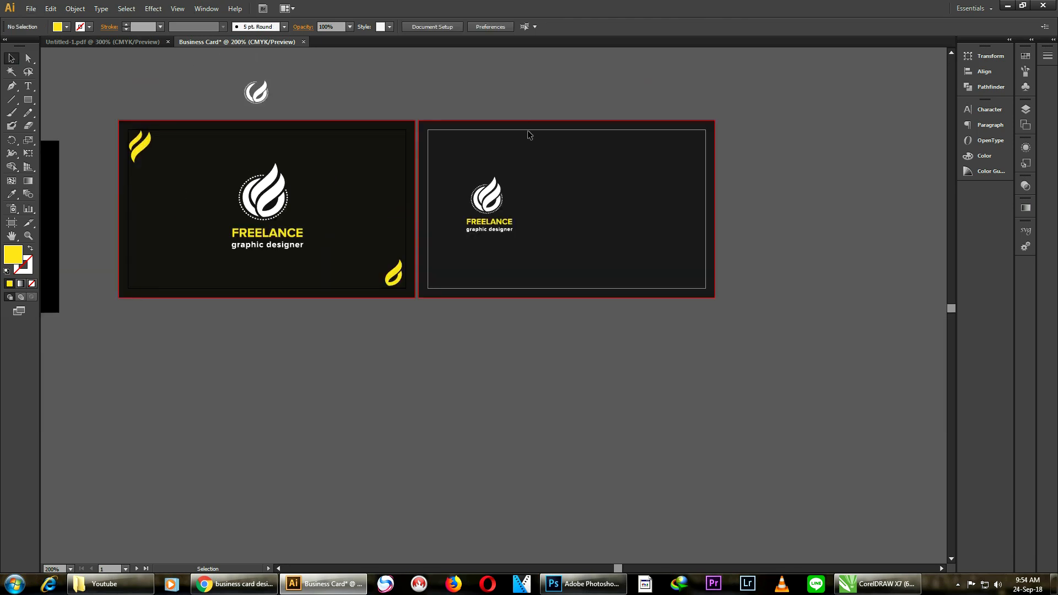
scroll(469, 153, "up", 2)
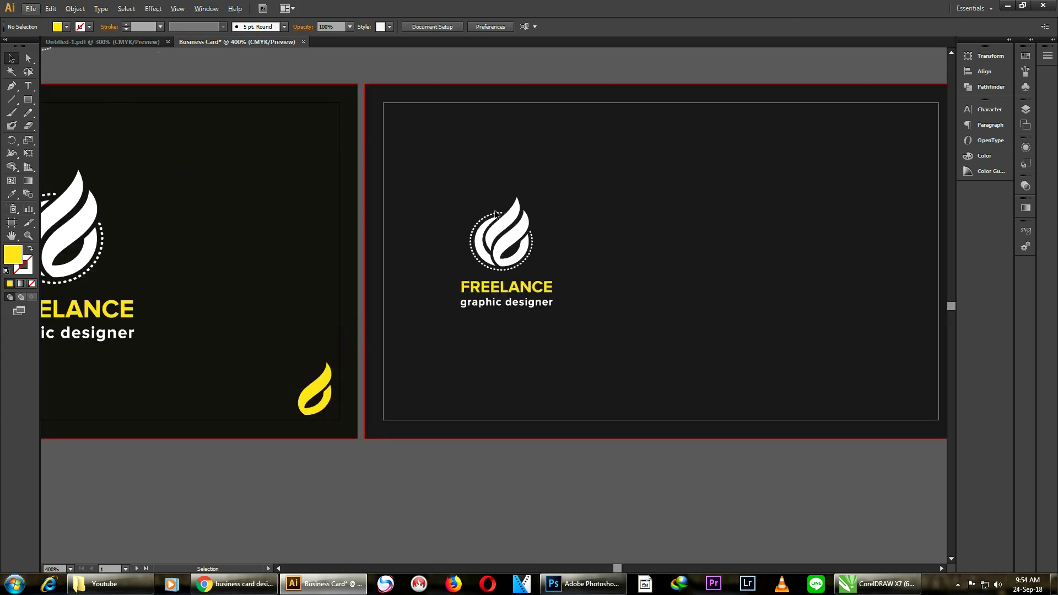
left_click(509, 234)
key("Right")
key("Right")
left_click(567, 78)
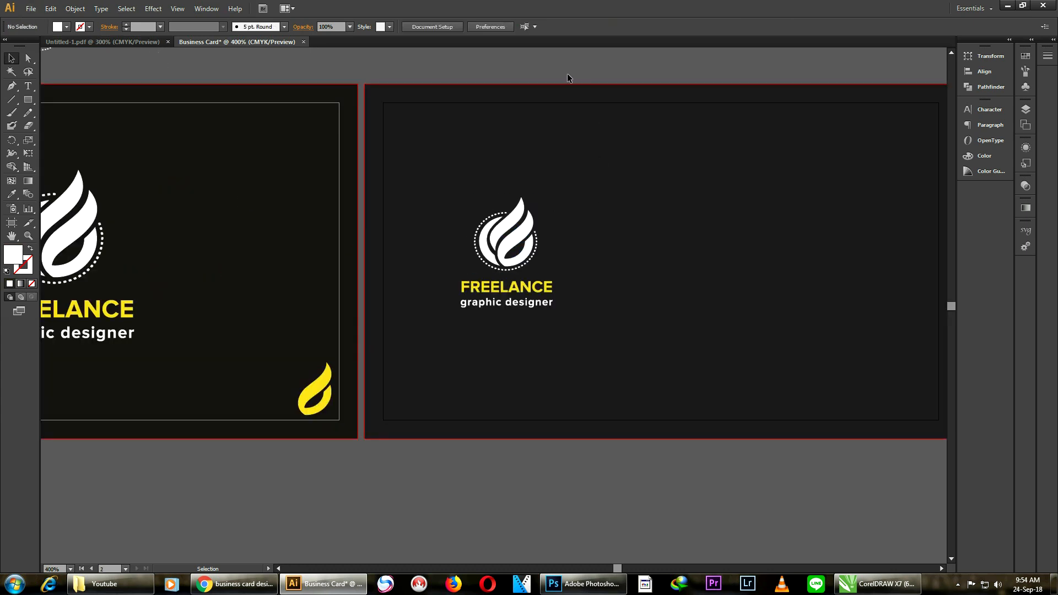
Nudge the flame icon of the first card's logo slightly right above its lettering.
scroll(662, 146, "down", 2)
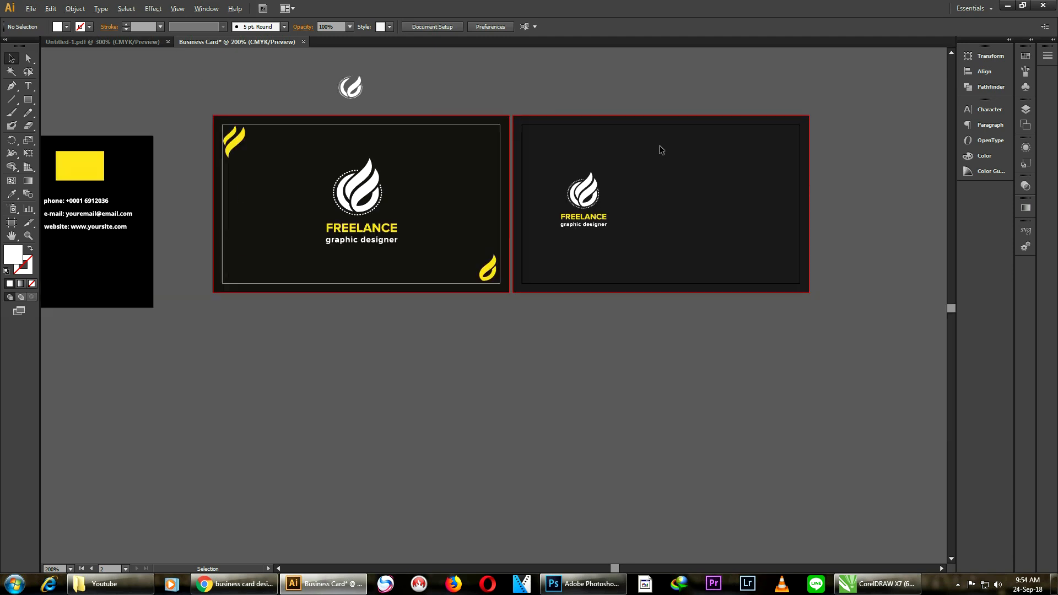
left_click(374, 196)
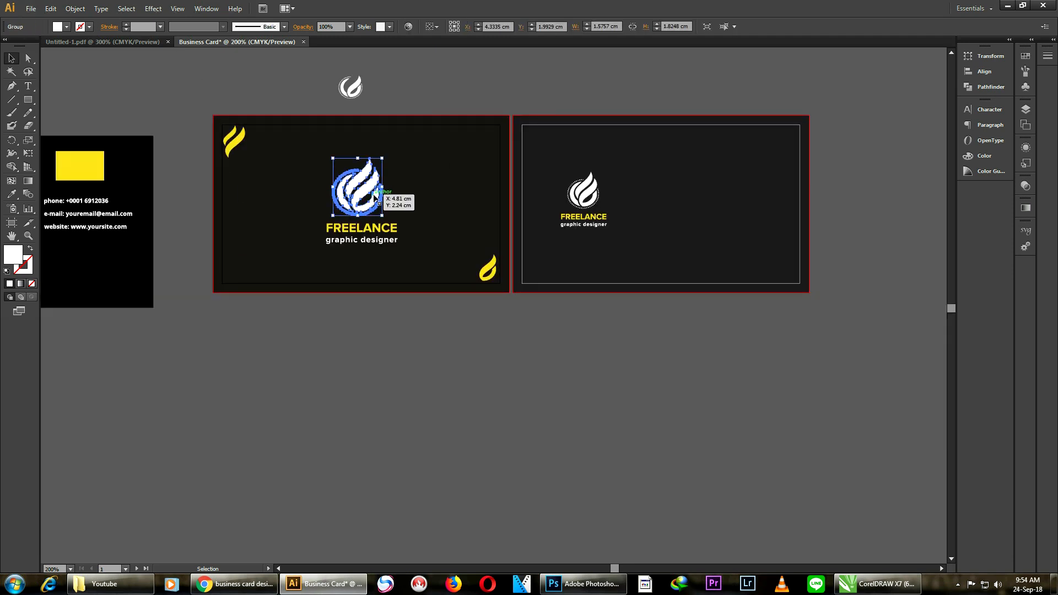
left_click(408, 349)
scroll(410, 351, "up", 1)
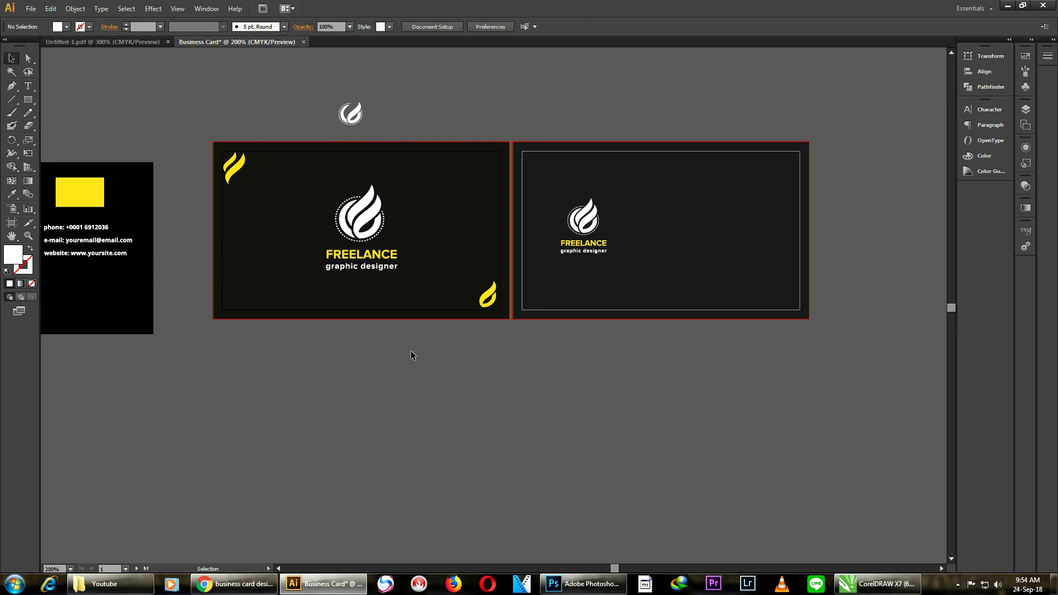
Fine-tune the flame icons in both cards' logos by nudging each one slightly back to the left.
left_click(595, 221)
left_click(590, 331)
left_click(358, 219)
left_click(548, 433)
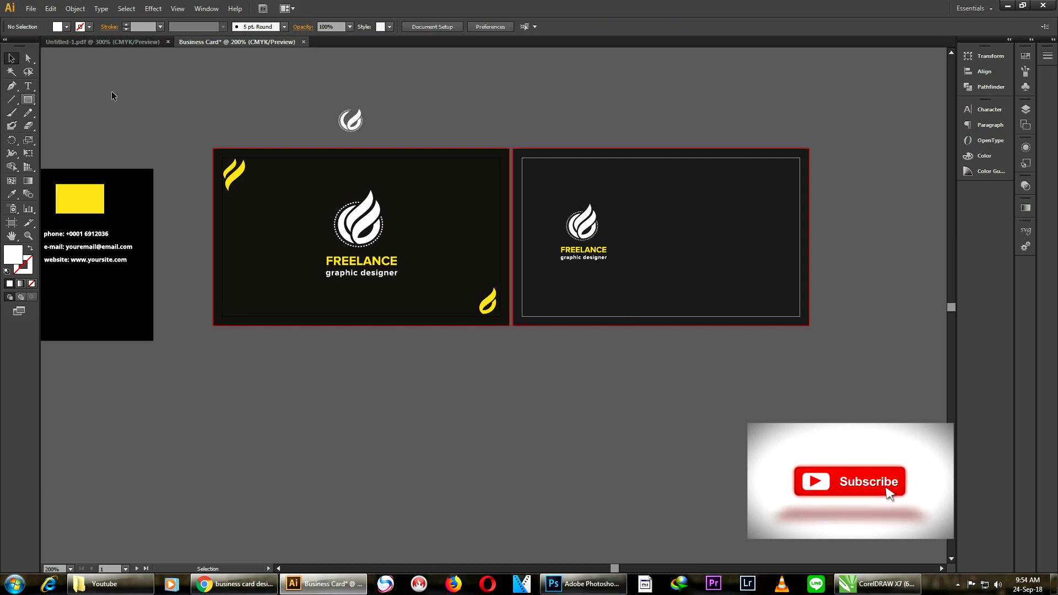
scroll(695, 220, "down", 2)
scroll(700, 226, "up", 2)
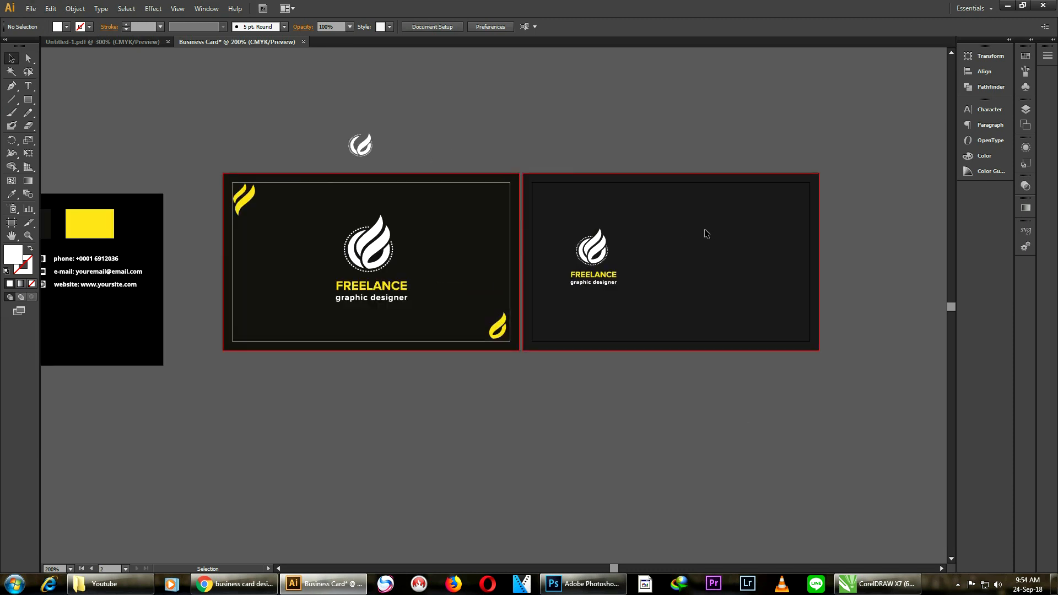
Unlock all objects and fill the second card's background white by sampling the white flame icon of the first card.
left_click(75, 10)
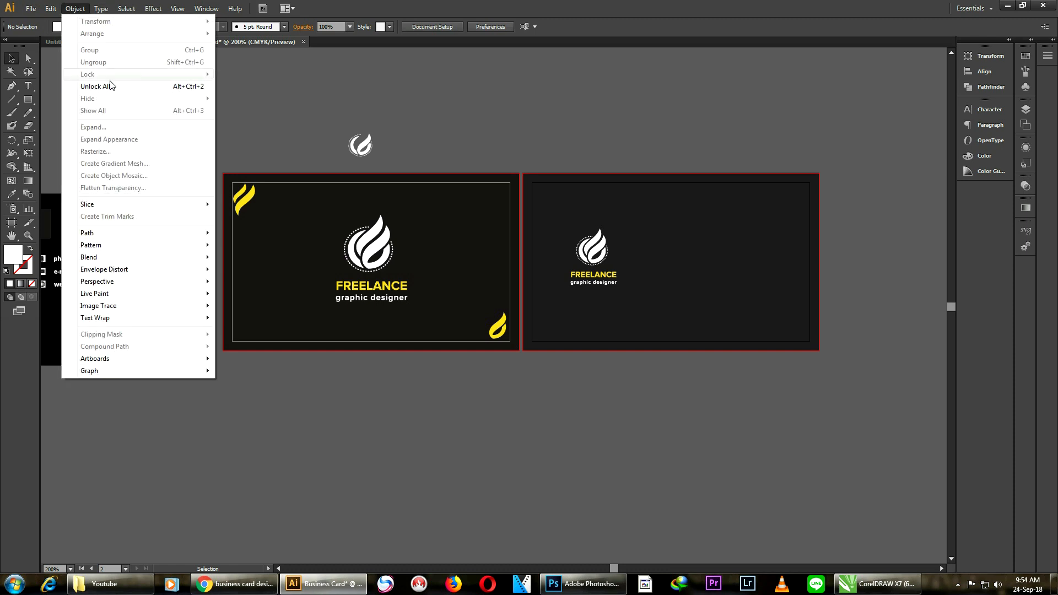
left_click(130, 87)
left_click(609, 160)
left_click(672, 212)
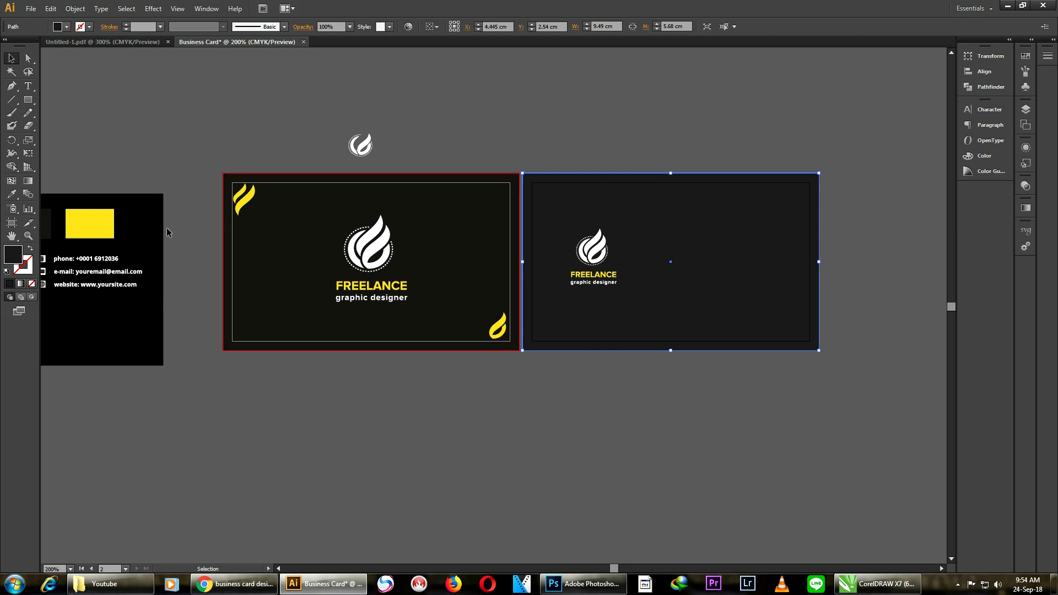
left_click(11, 194)
left_click(380, 242)
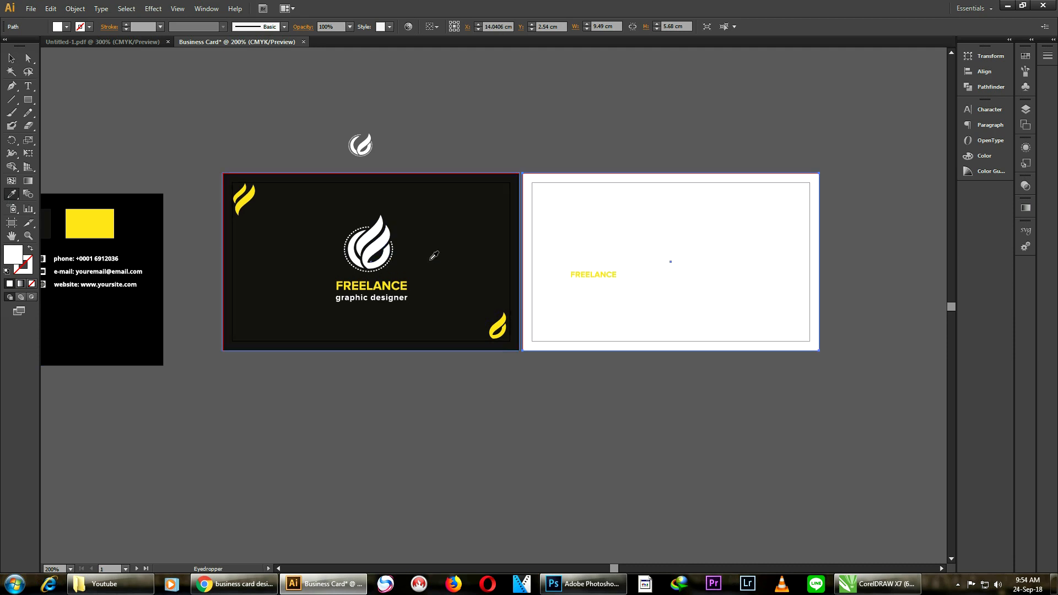
left_click(10, 57)
scroll(661, 198, "up", 1)
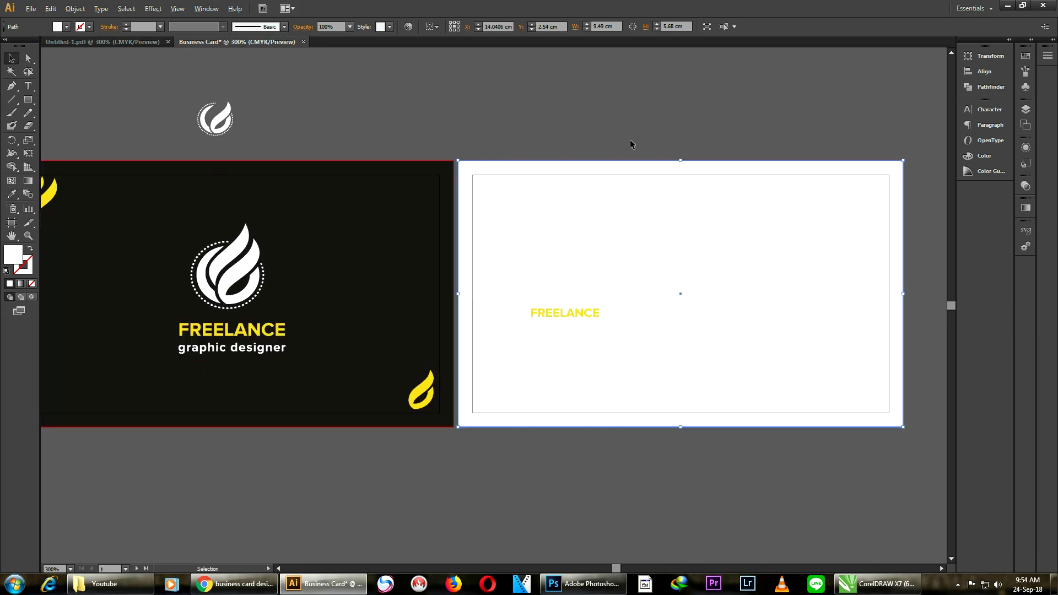
left_click(636, 127)
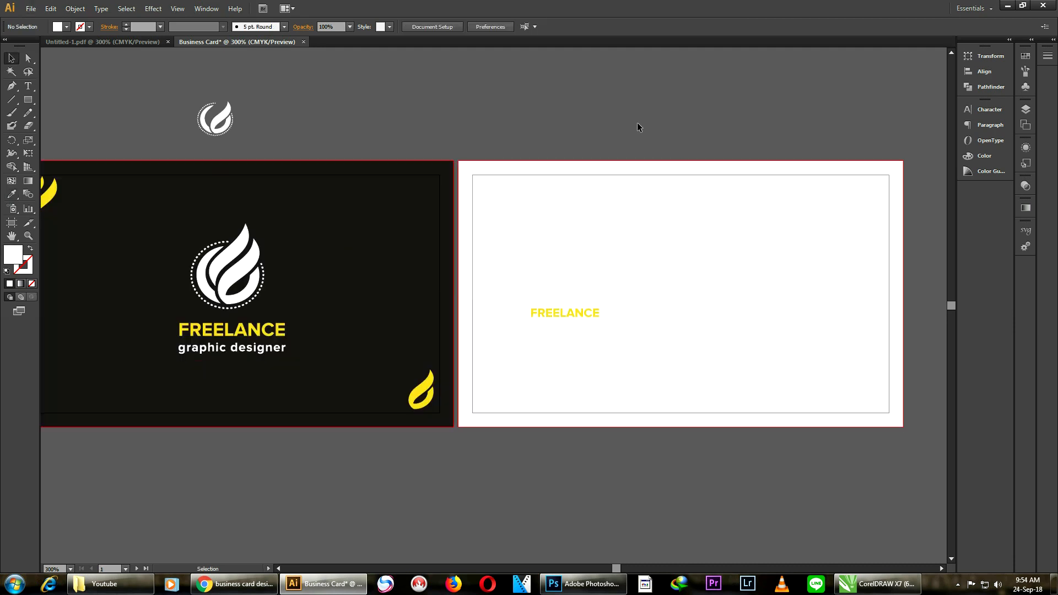
Recolour the flame icon of the second card's logo black by sampling the black reference rectangle beside the cards.
left_click(572, 274)
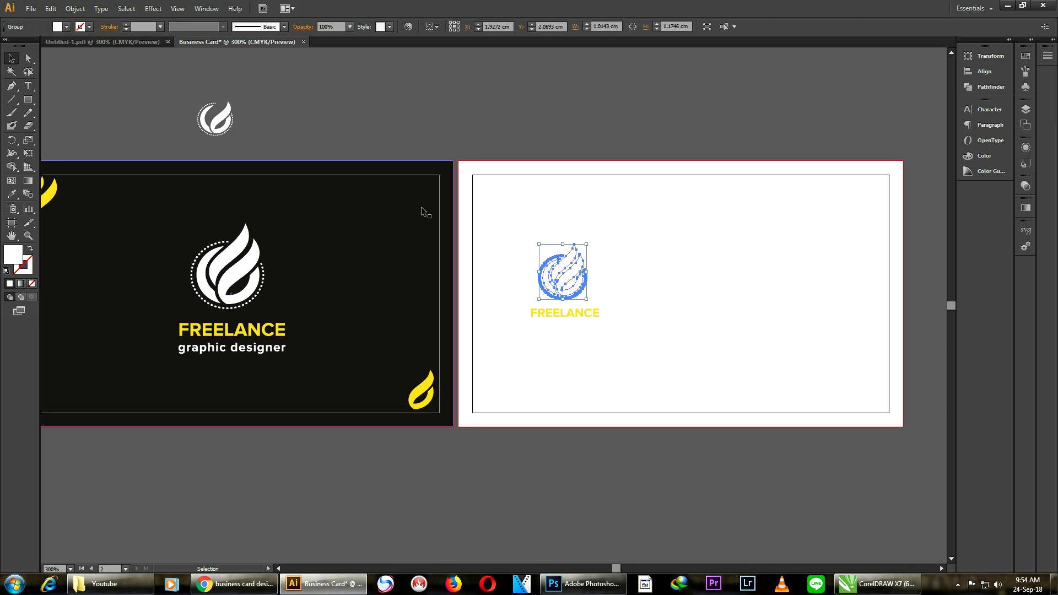
scroll(515, 184, "down", 2)
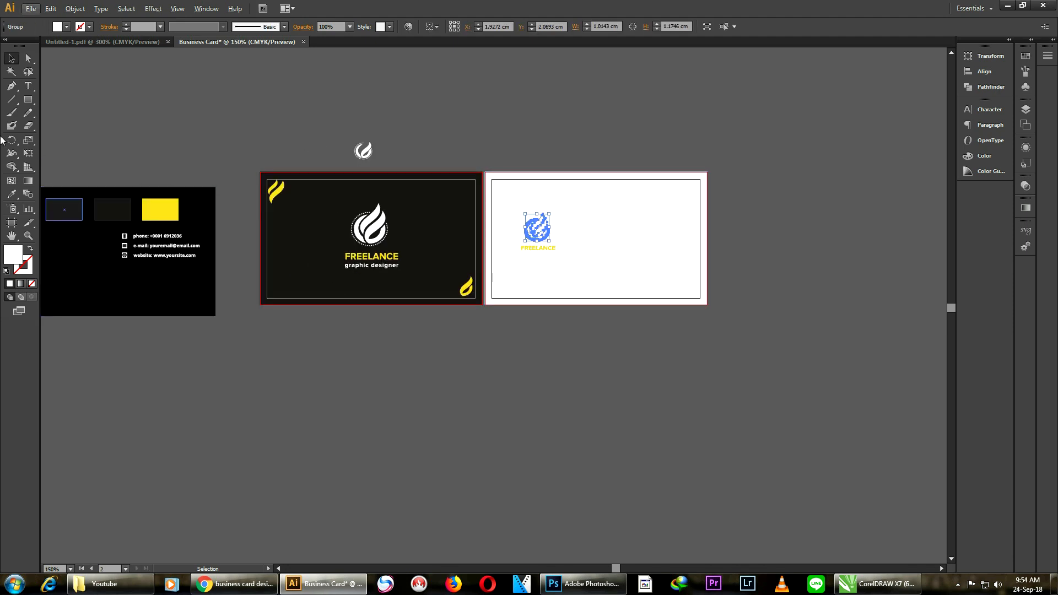
left_click(11, 194)
left_click(134, 302)
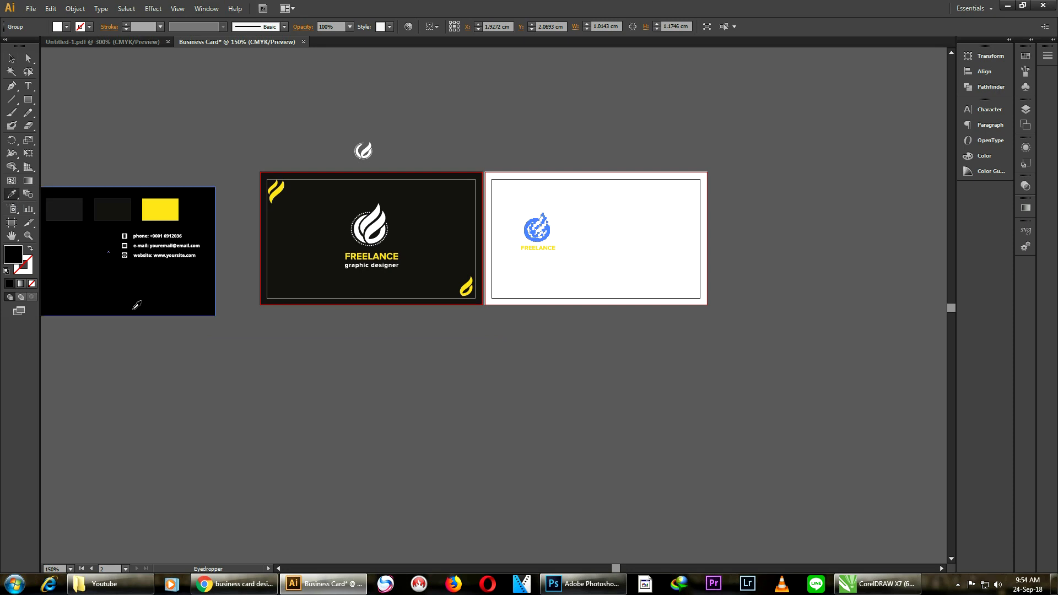
left_click(11, 57)
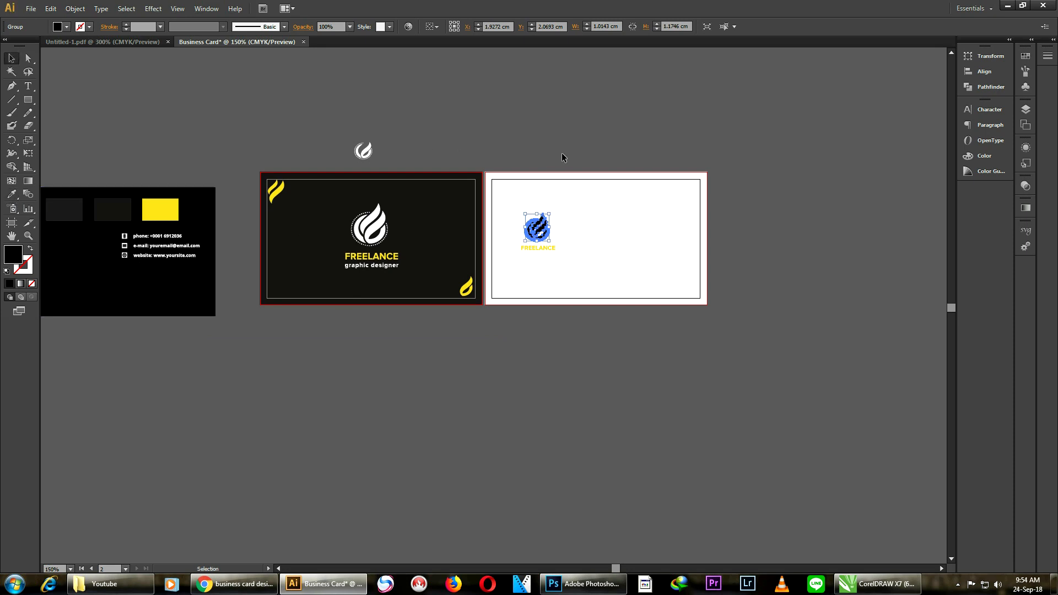
left_click(556, 181)
scroll(554, 192, "up", 2)
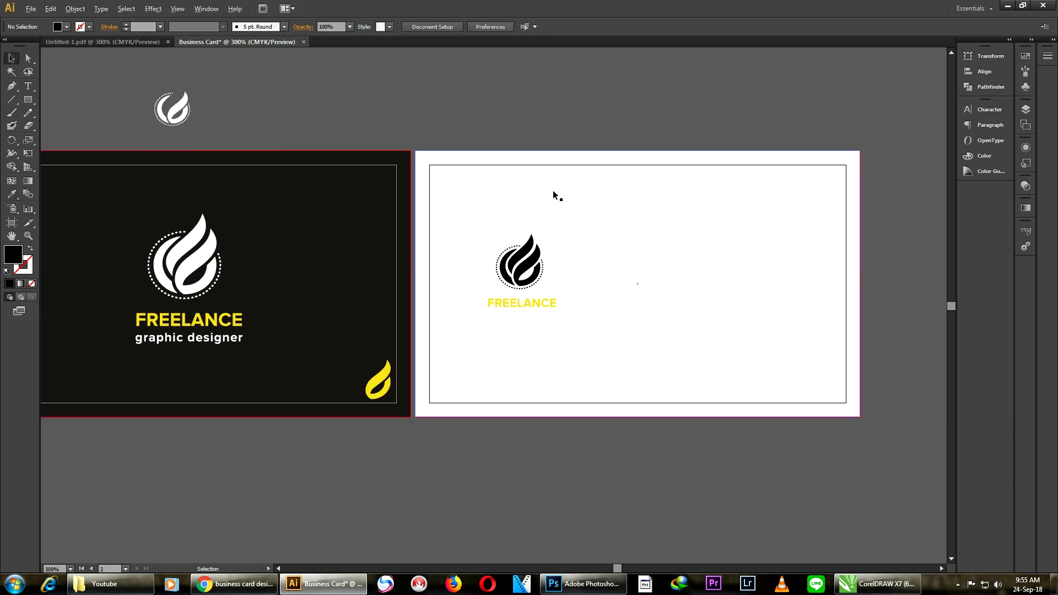
Lock the second card's white background so that the logo lettering can be selected on its own.
left_click(527, 302)
scroll(531, 315, "up", 1)
left_click(532, 317)
right_click(661, 218)
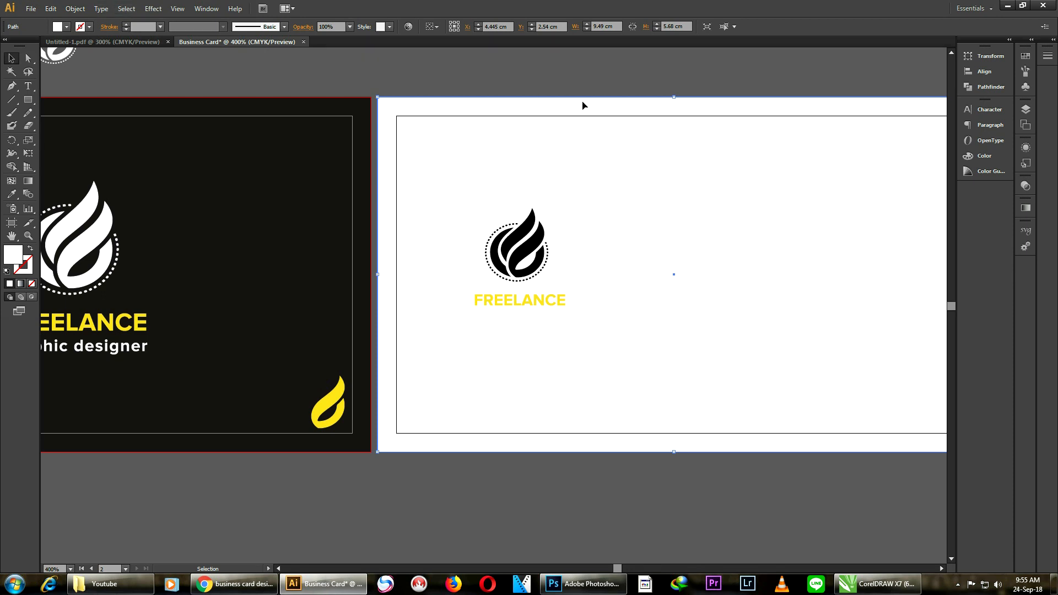
left_click(586, 75)
key("a")
key("a")
left_click(630, 210)
key("alt+Tab")
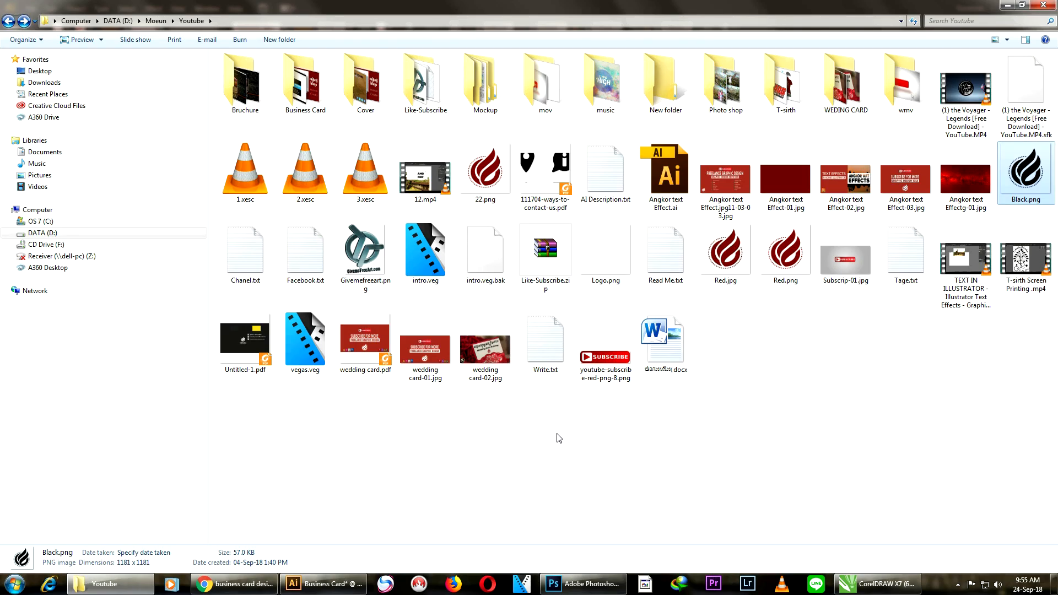
left_click(326, 581)
key("v")
key("a")
key("ctrl+2")
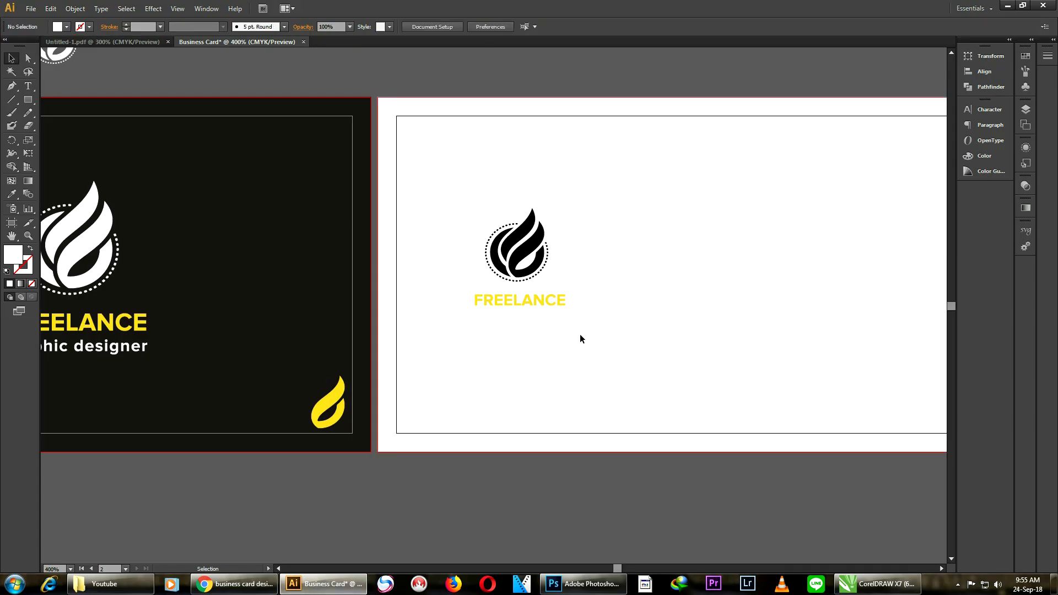
Recolour the FREELANCE graphic designer lettering on the second card by sampling the first card's dark background.
left_click_drag(617, 369, 456, 298)
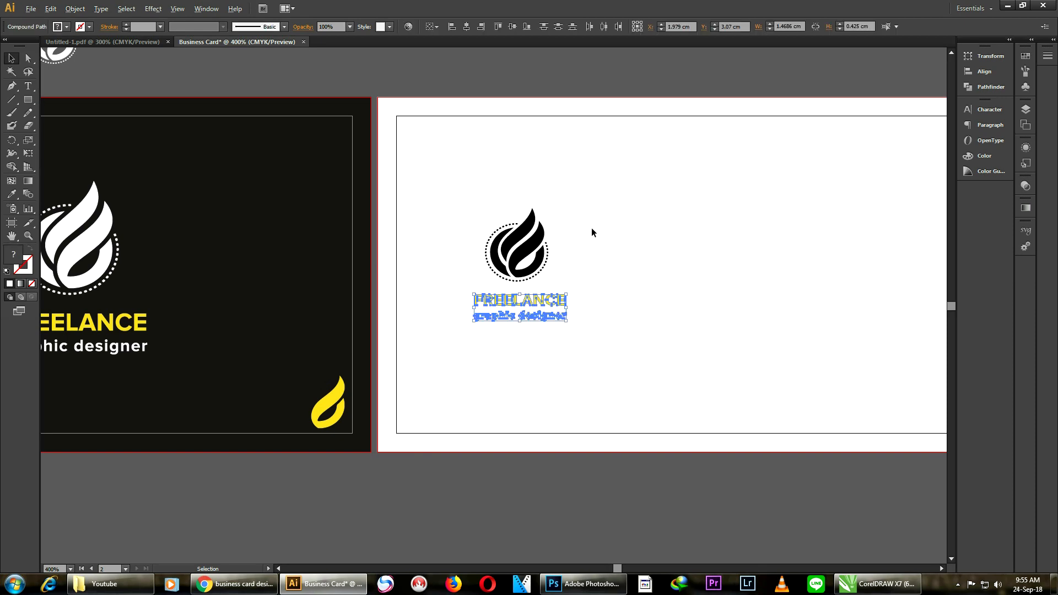
scroll(593, 232, "down", 1)
left_click(19, 197)
scroll(438, 234, "down", 2)
left_click(395, 214)
left_click(9, 59)
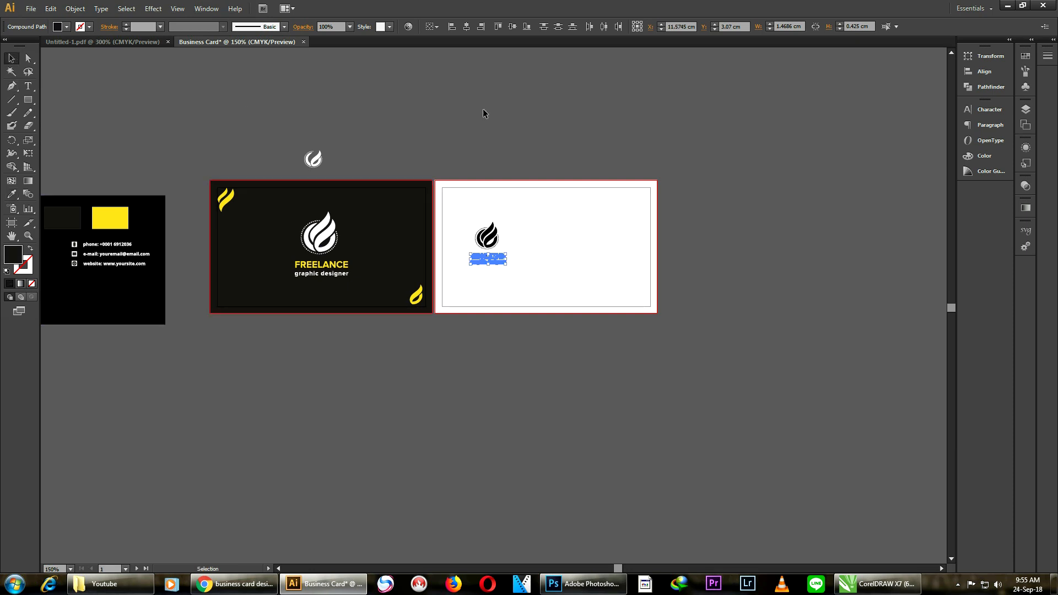
left_click(465, 115)
Nudge the second card's whole logo, icon and lettering together, slightly down.
scroll(458, 113, "up", 2)
key("space")
left_click_drag(556, 257, 594, 157)
scroll(652, 151, "down", 1)
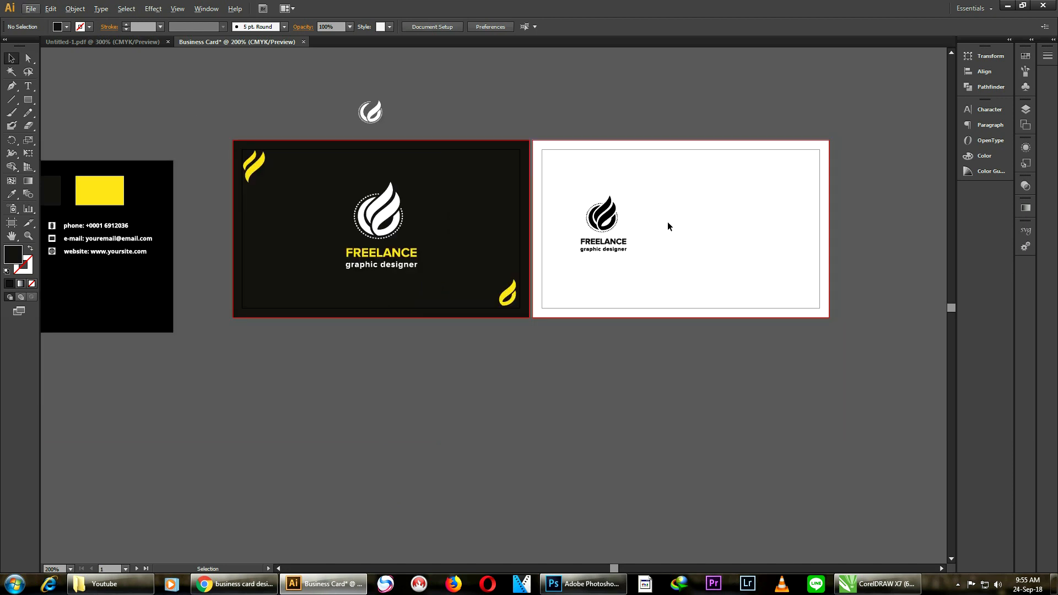
left_click_drag(663, 178, 556, 275)
key("Down")
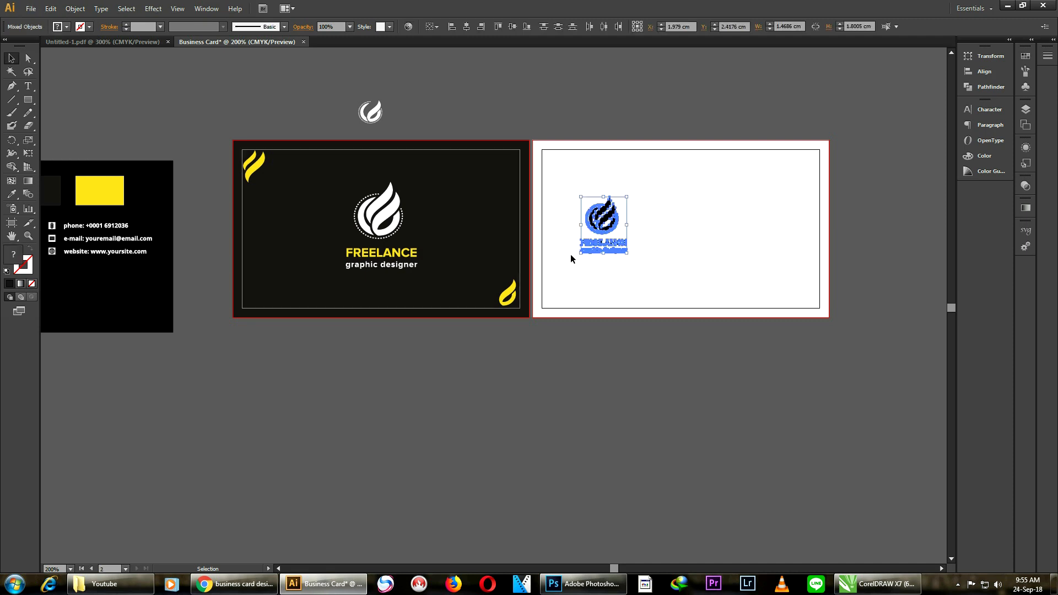
left_click(609, 120)
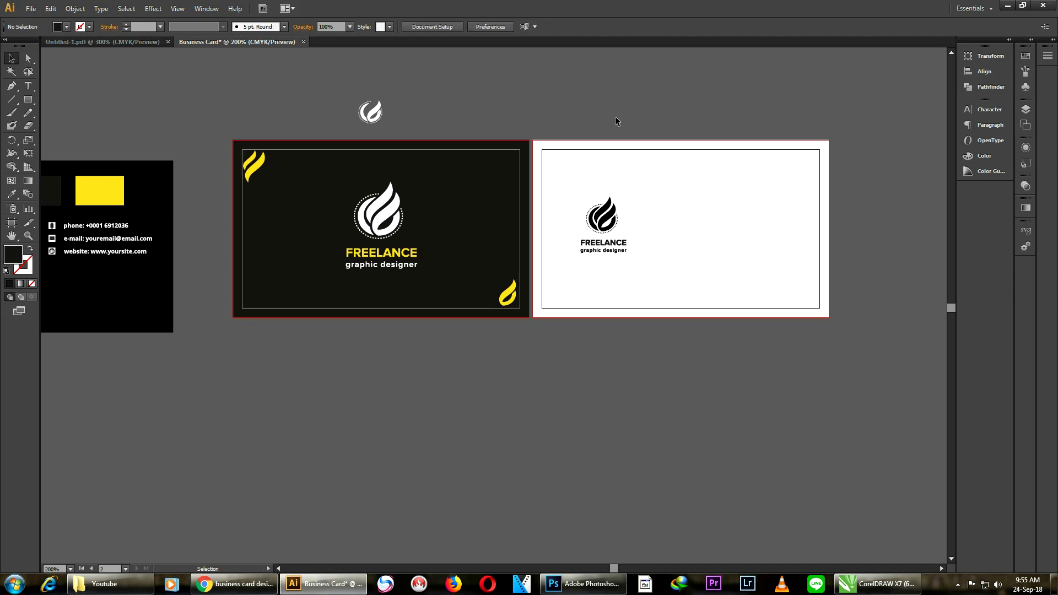
Draw a vertical divider line about 1.88 cm long just right of the second card's logo with a 1 pt stroke.
left_click(10, 99)
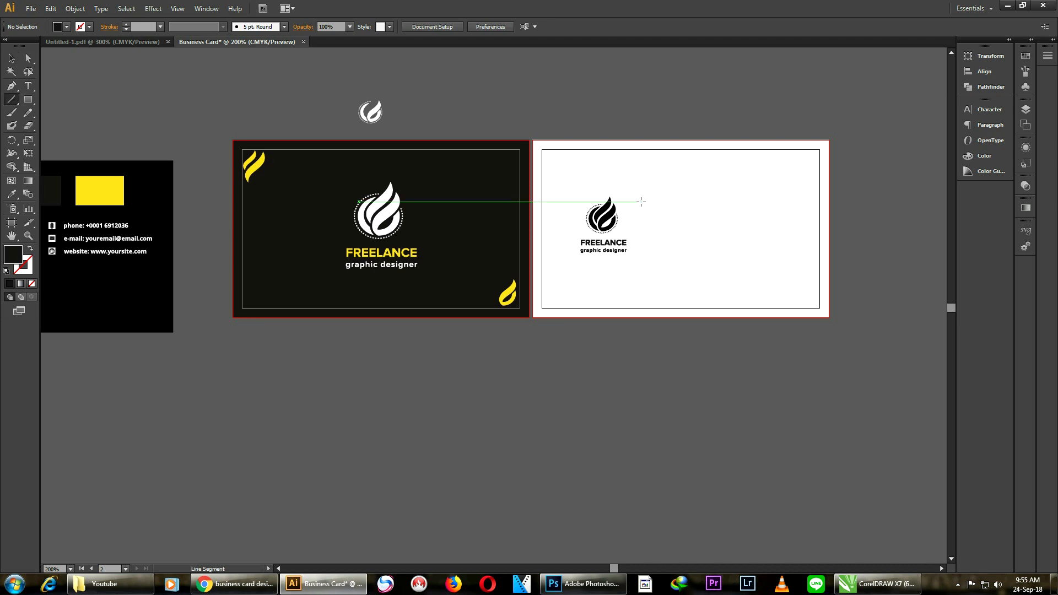
left_click_drag(643, 198, 650, 256)
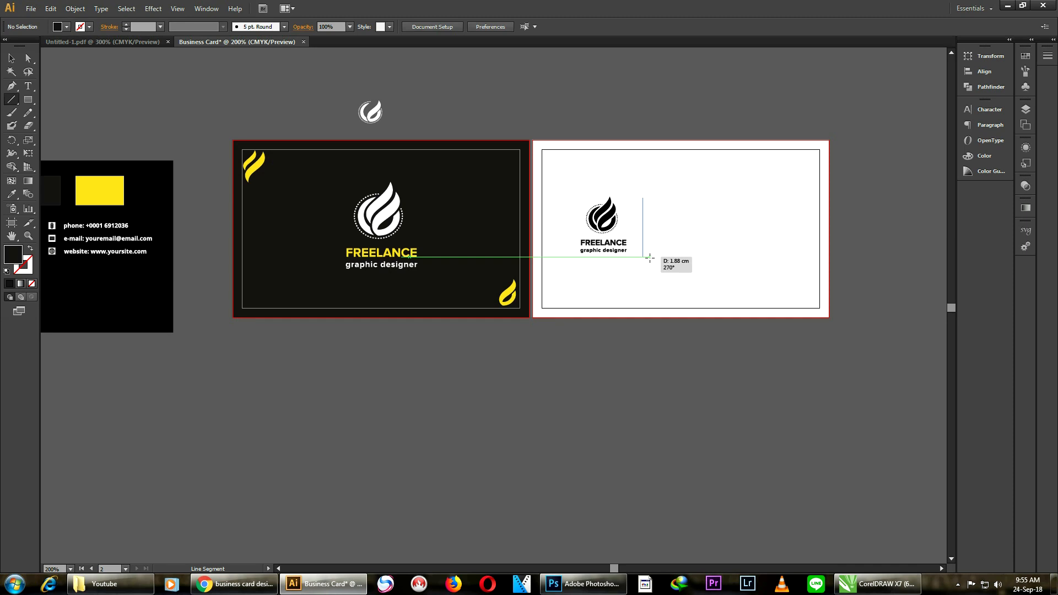
left_click_drag(649, 258, 649, 257)
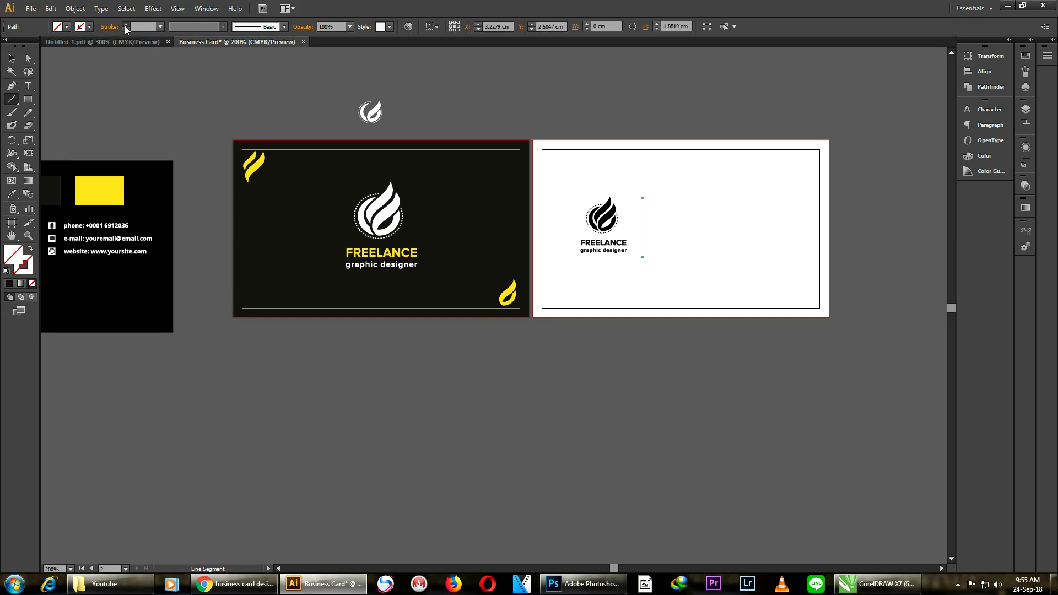
left_click(125, 25)
left_click(11, 58)
left_click(713, 104)
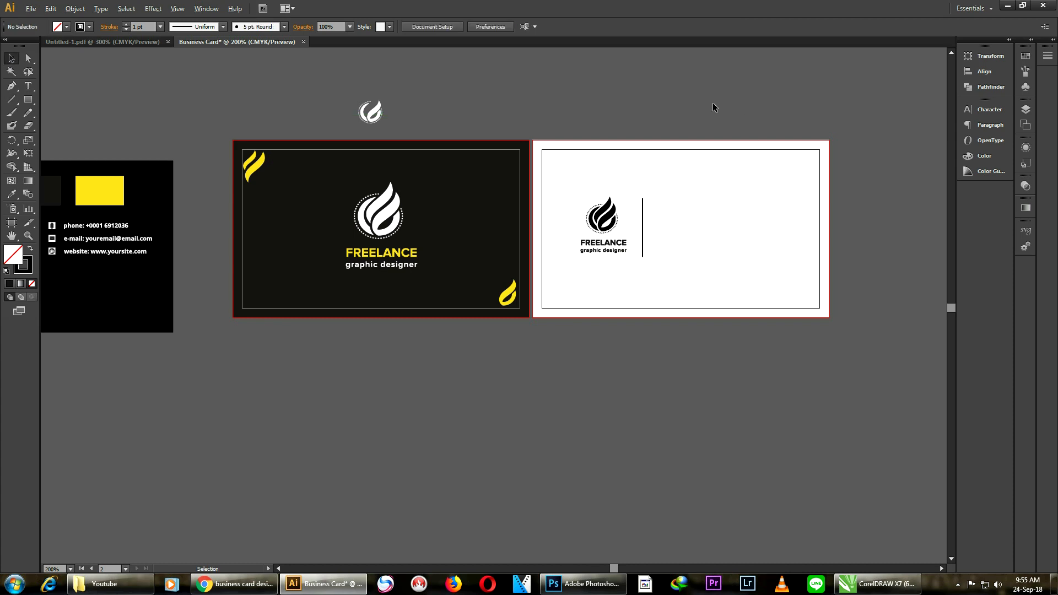
Nudge the divider line slightly right, away from the logo, and shorten it at both ends.
scroll(713, 104, "down", 1)
scroll(728, 119, "up", 1)
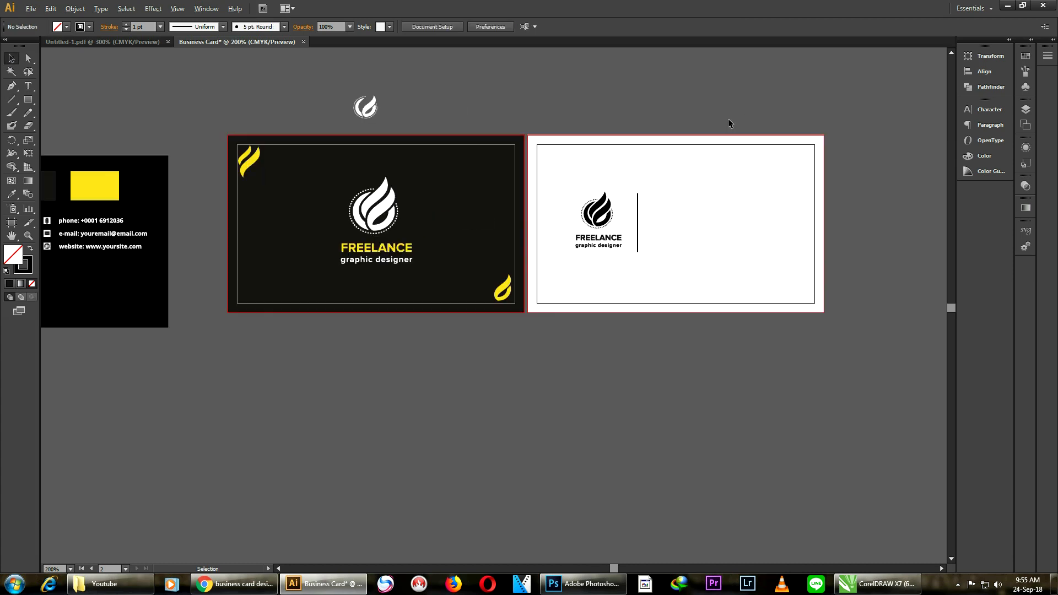
left_click(636, 226)
key("Right")
key("Right")
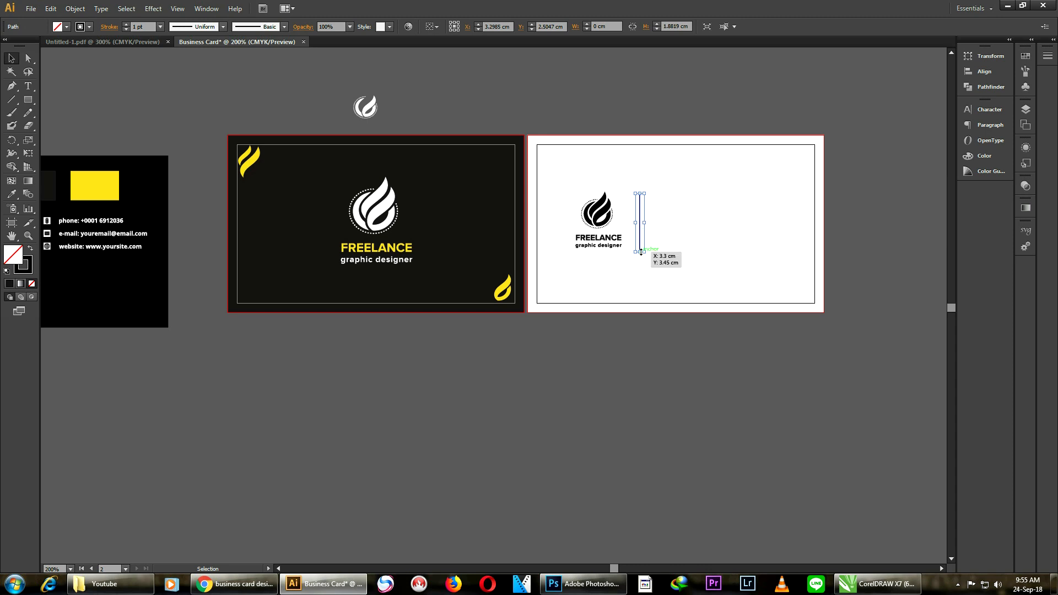
left_click_drag(640, 252, 640, 248)
left_click(629, 407)
scroll(686, 256, "down", 1)
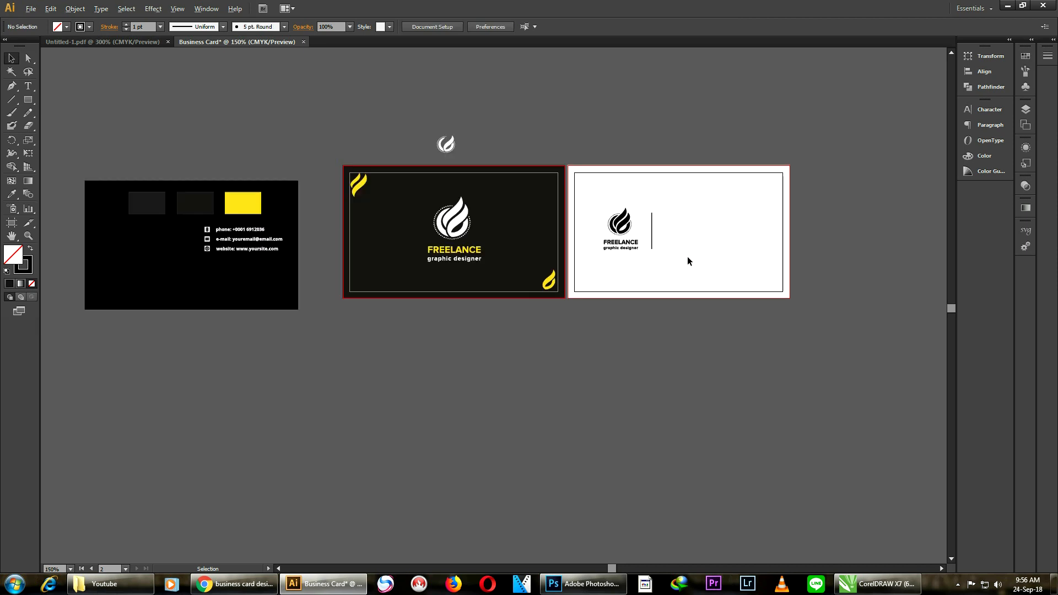
Select the second card's logo together with the divider line and nudge both slightly down.
left_click_drag(596, 257, 597, 256)
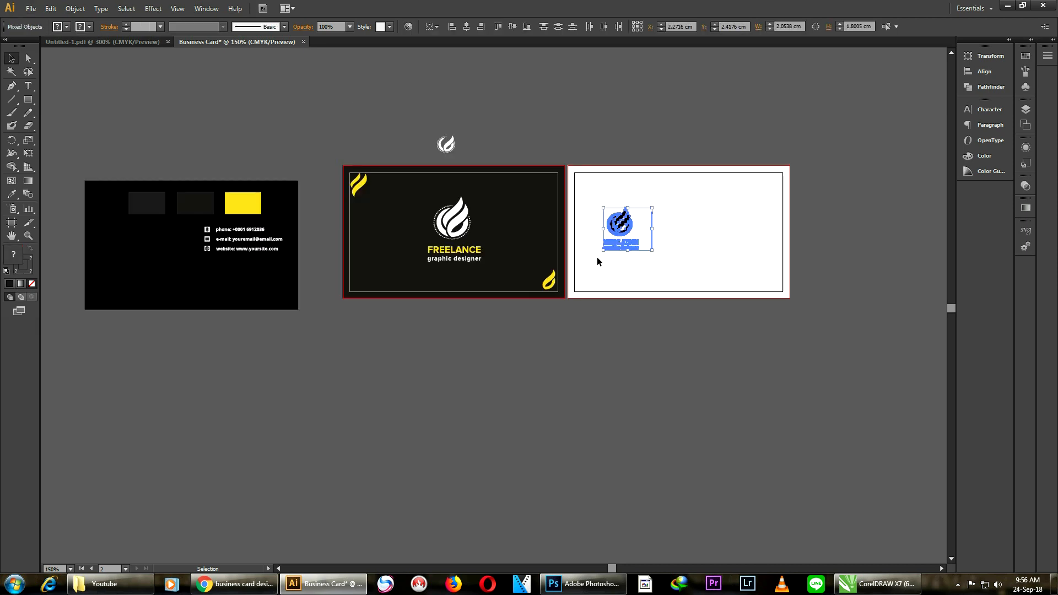
left_click(671, 329)
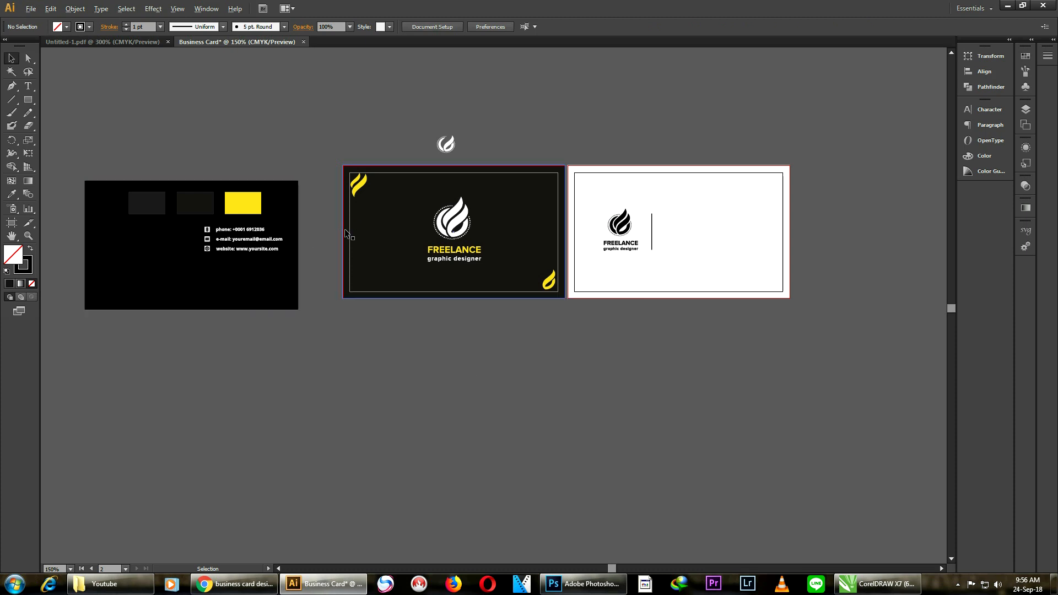
key("alt")
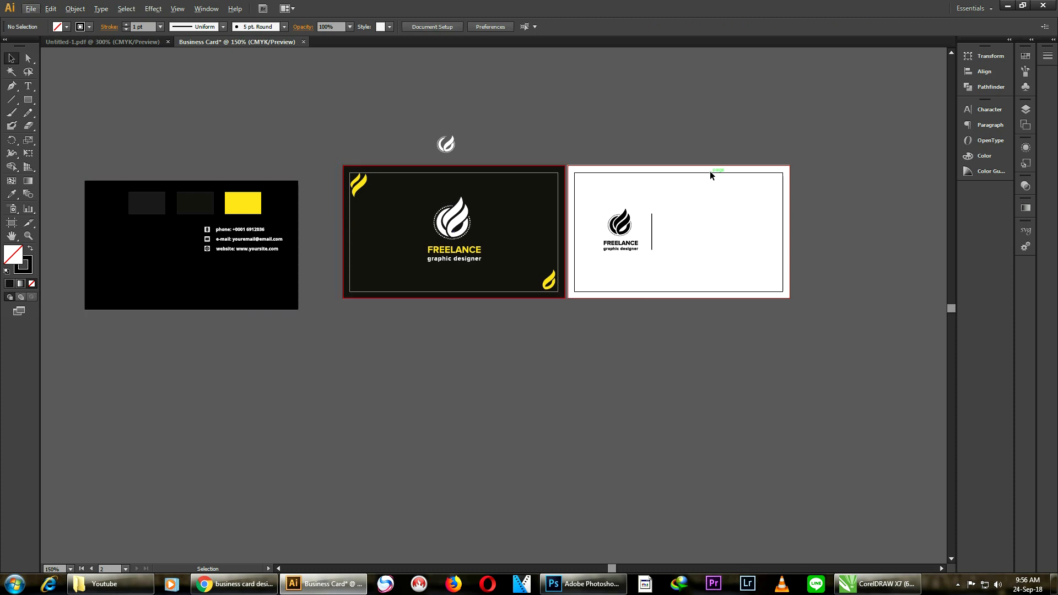
scroll(710, 174, "up", 1)
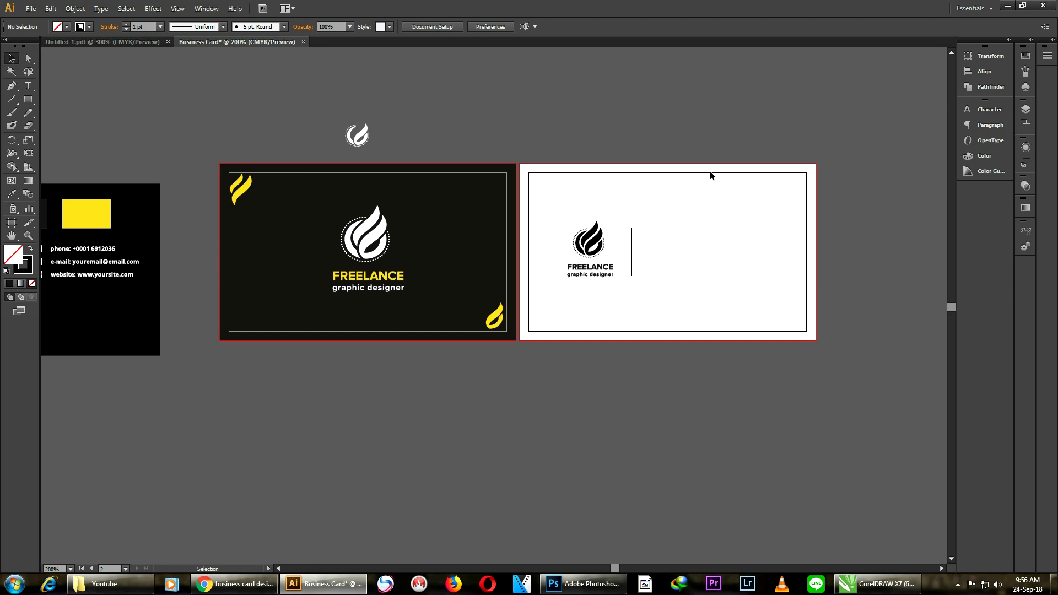
Lock the black reference rectangle behind the colour swatches and contact details.
left_click_drag(563, 293, 663, 248)
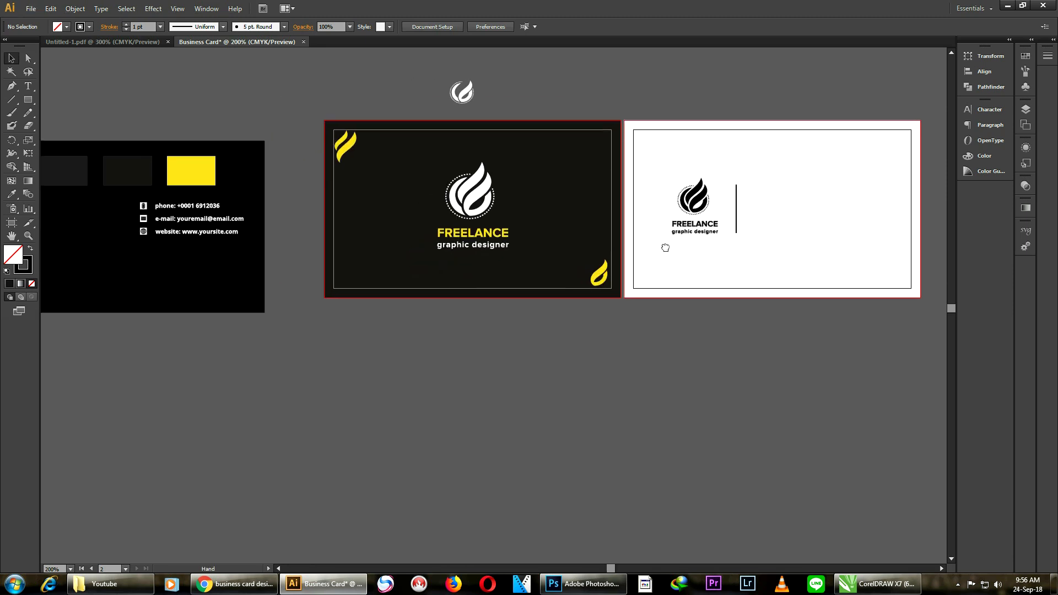
left_click(249, 287)
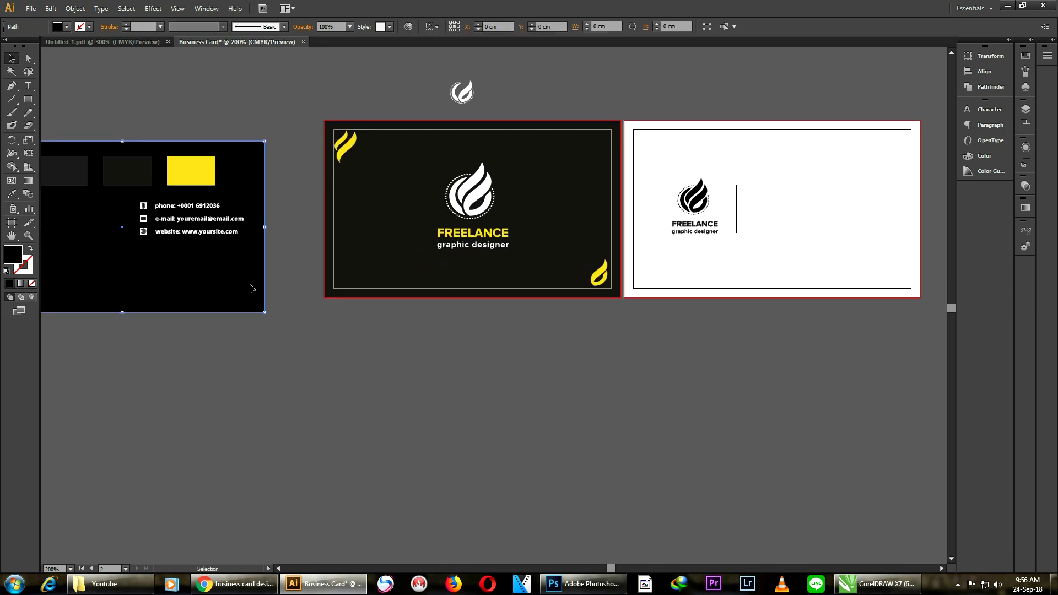
left_click(75, 8)
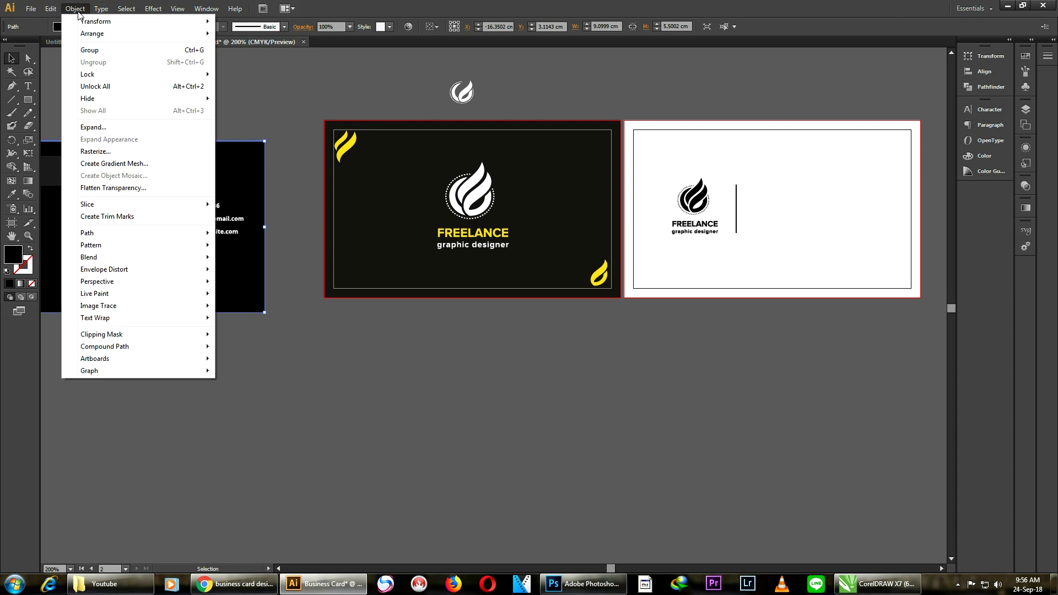
mouse_move(92, 78)
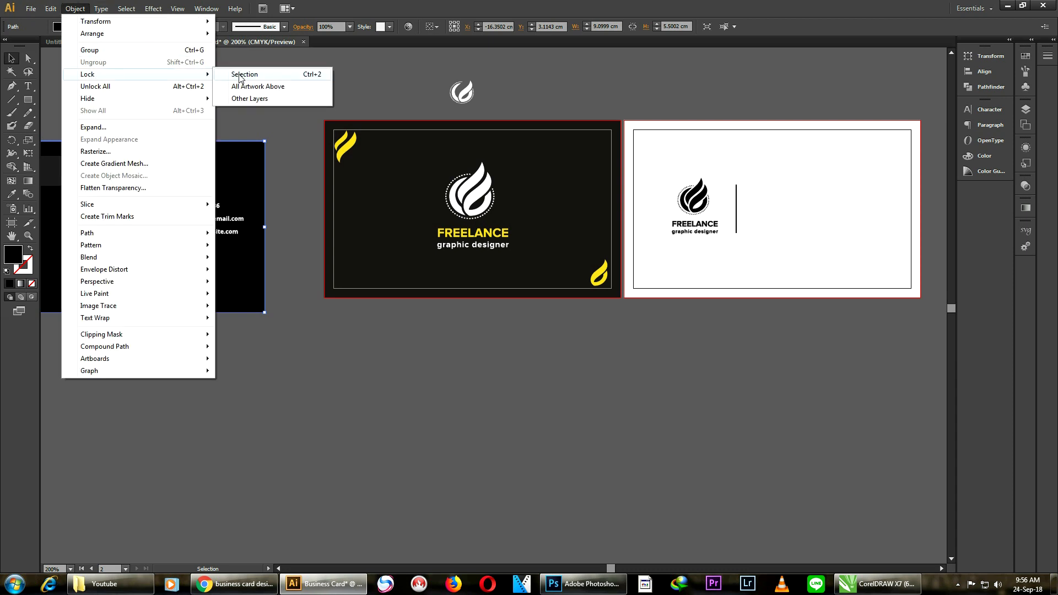
left_click(240, 76)
Move the phone, e-mail and website lines with their icons onto the second card, right of the divider line.
left_click_drag(276, 281, 113, 198)
left_click_drag(165, 218, 800, 213)
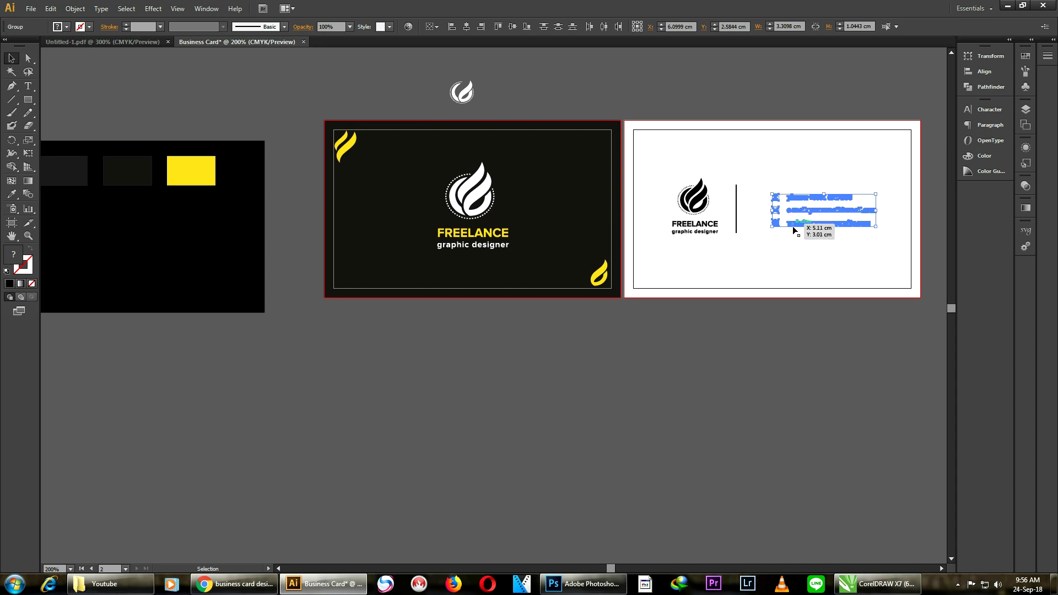
scroll(874, 173, "up", 2, "alt")
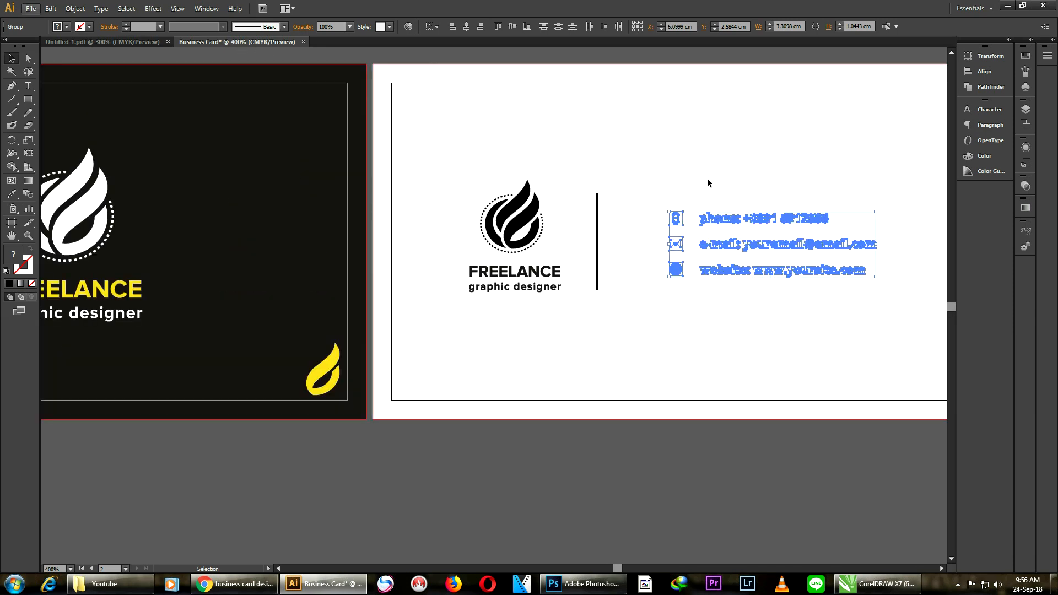
Fill the second card's phone, e-mail and website text with the front card's dark background colour and bring it to the front.
scroll(692, 193, "down", 1, "alt")
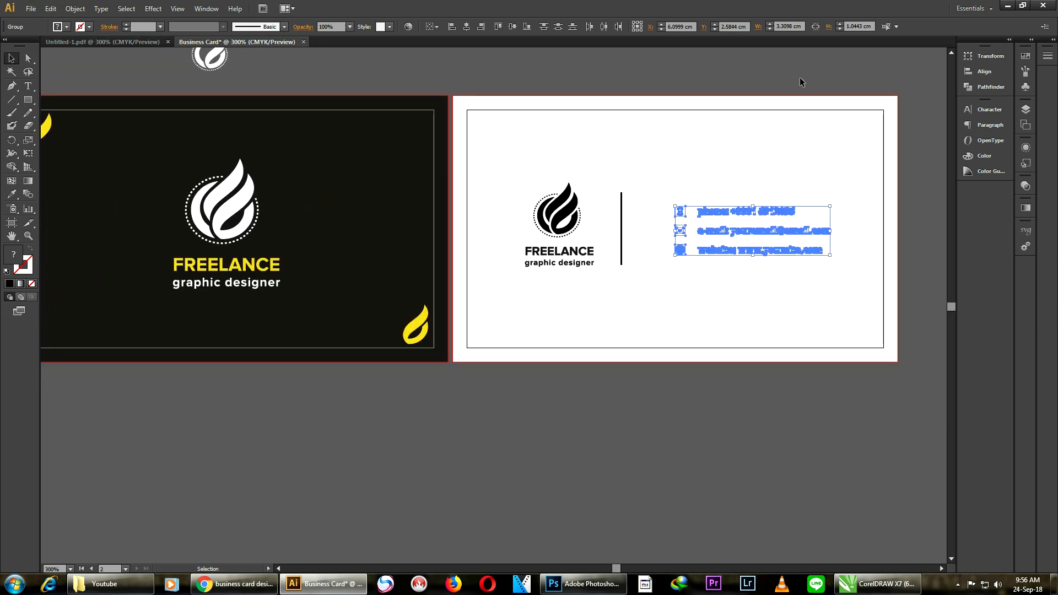
key("Delete")
left_click_drag(841, 165, 745, 299)
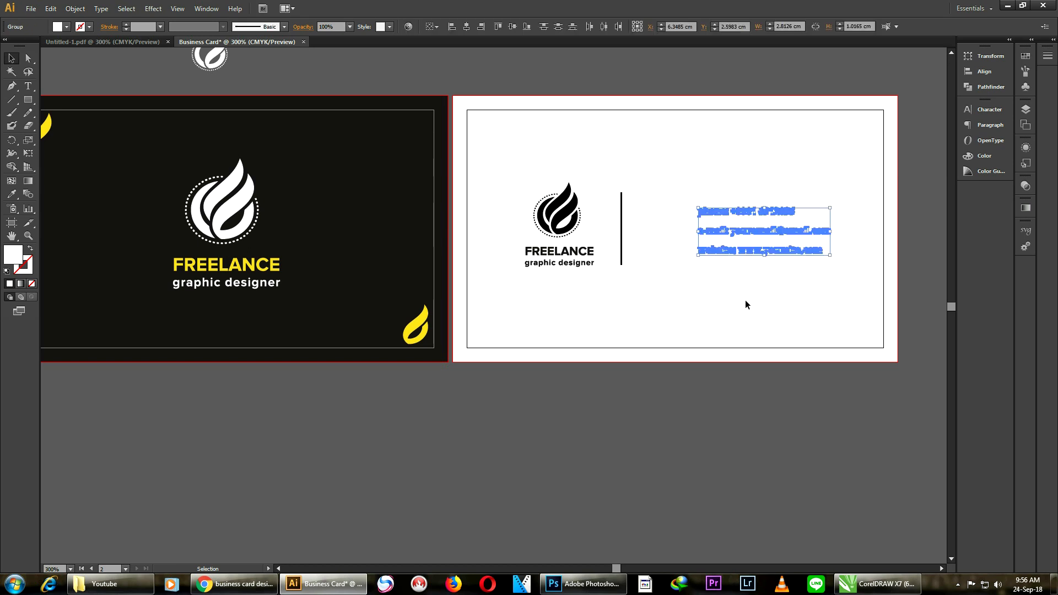
left_click(12, 193)
left_click(71, 184)
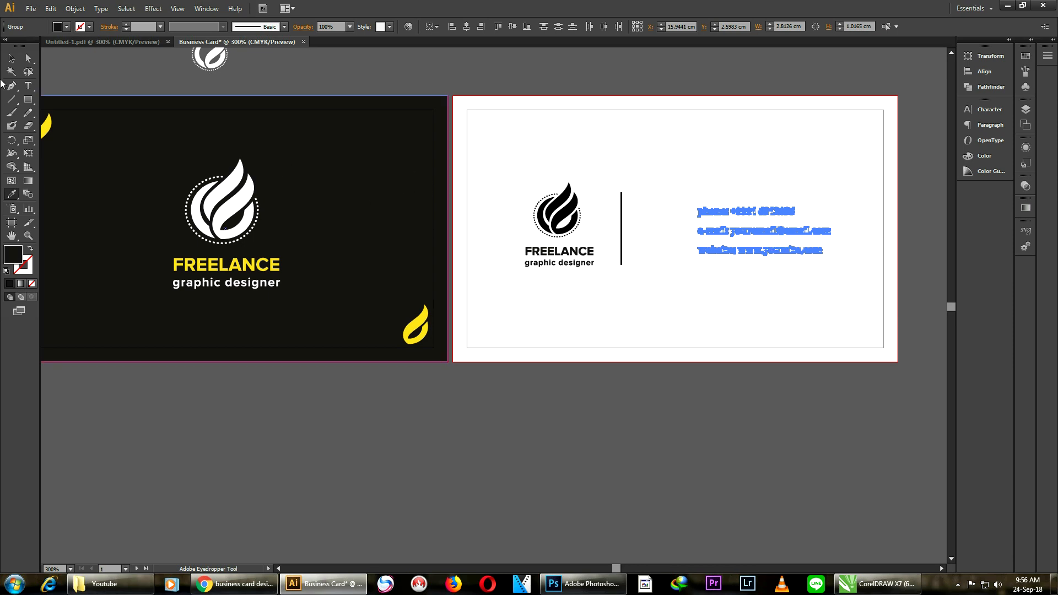
left_click(10, 58)
right_click(738, 226)
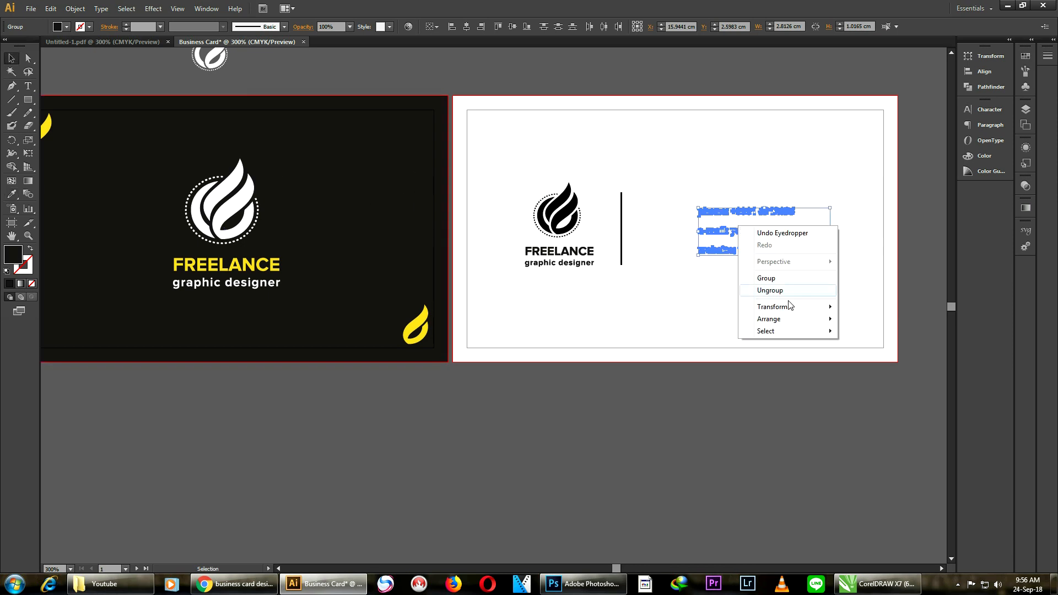
mouse_move(773, 321)
left_click(873, 319)
left_click(824, 399)
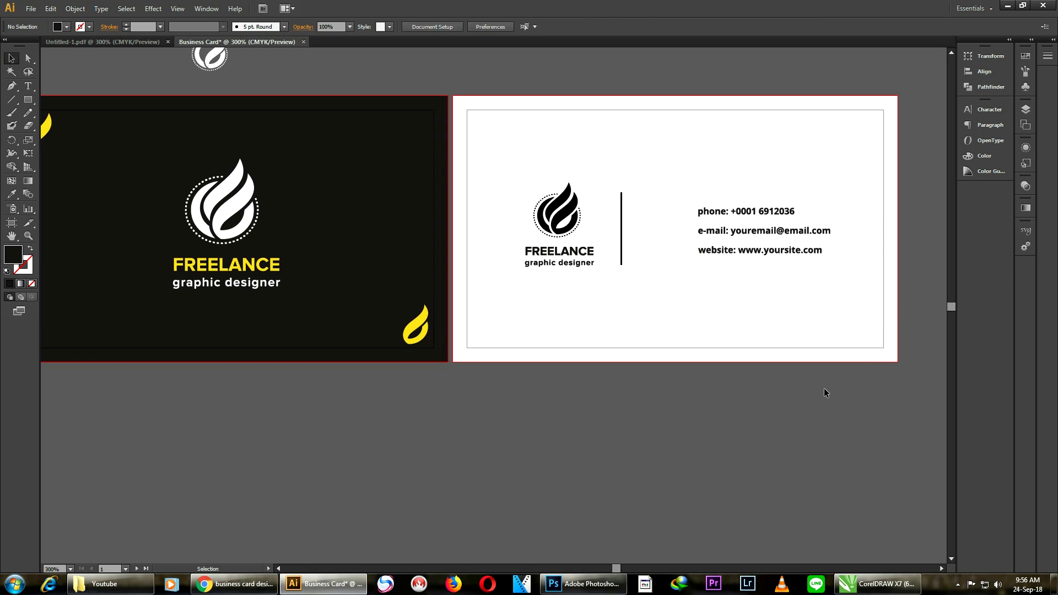
Fill the three contact icons with the front card's dark background colour and bring them to the front.
scroll(688, 191, "up", 2)
left_click_drag(614, 172, 696, 352)
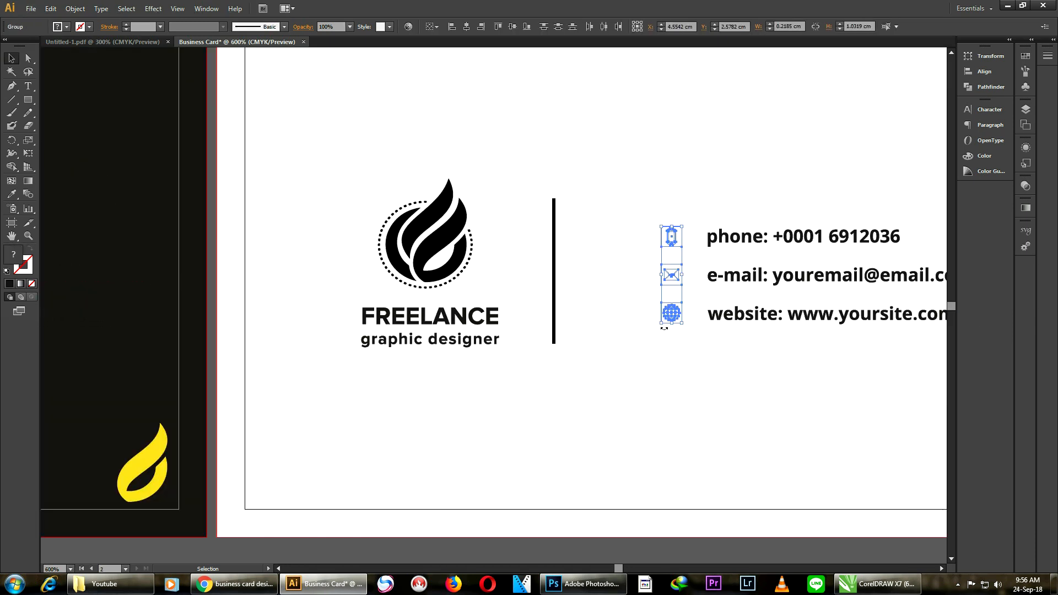
left_click(11, 194)
left_click(101, 202)
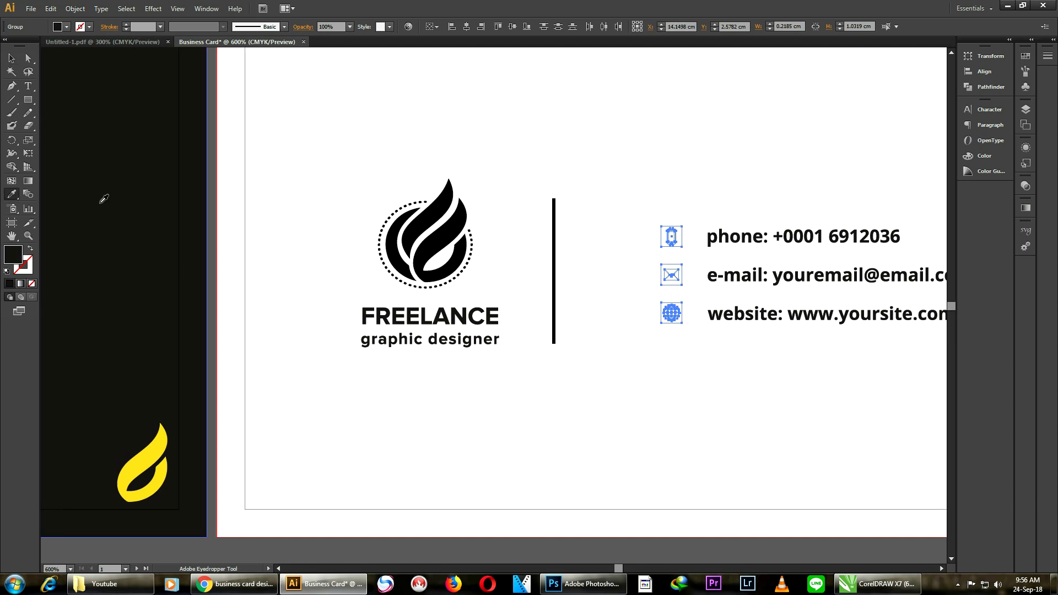
left_click(10, 59)
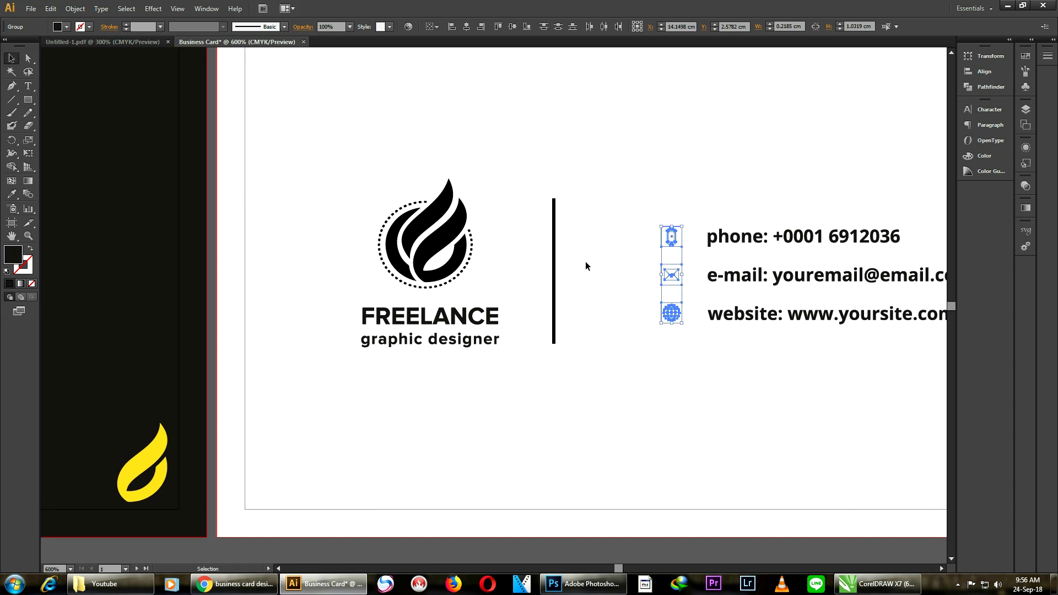
right_click(672, 275)
mouse_move(712, 378)
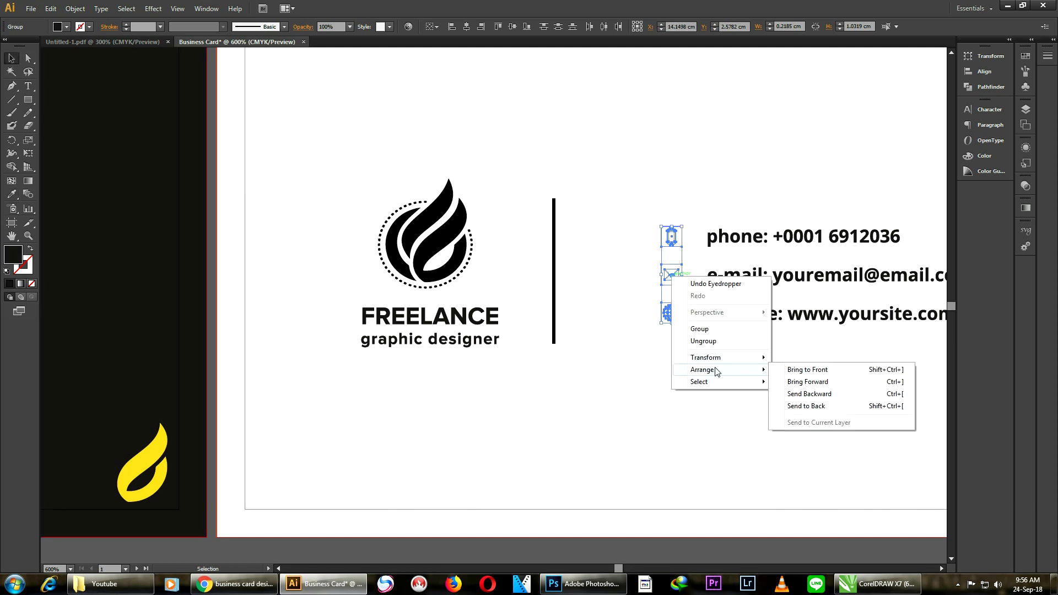
left_click(802, 368)
left_click(626, 196)
Ungroup the e-mail icon and fill its envelope with the card's white, keeping the square behind it dark.
scroll(713, 307, "up", 2)
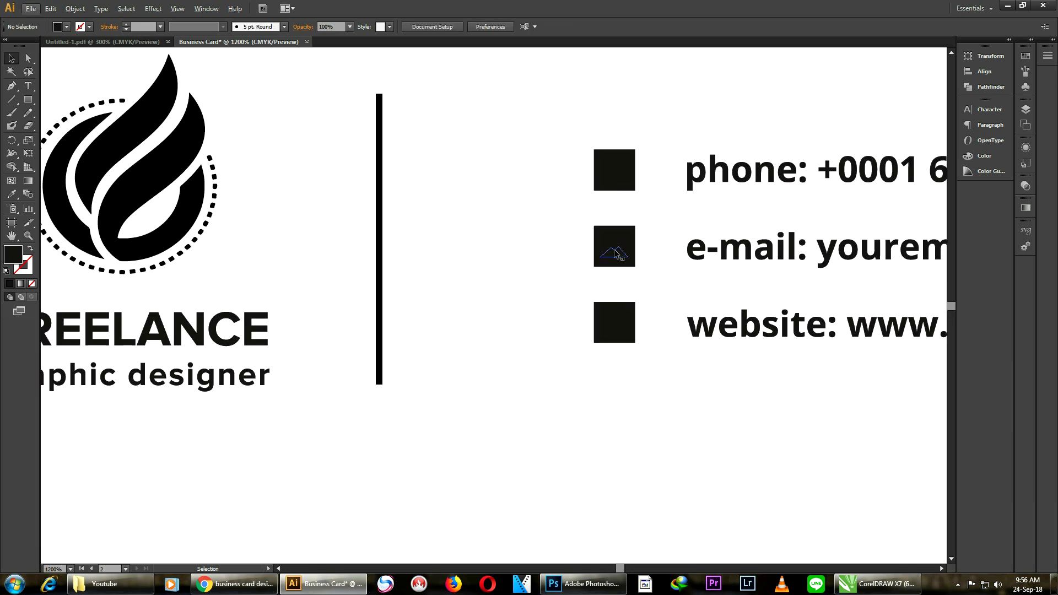
left_click(617, 252)
right_click(615, 252)
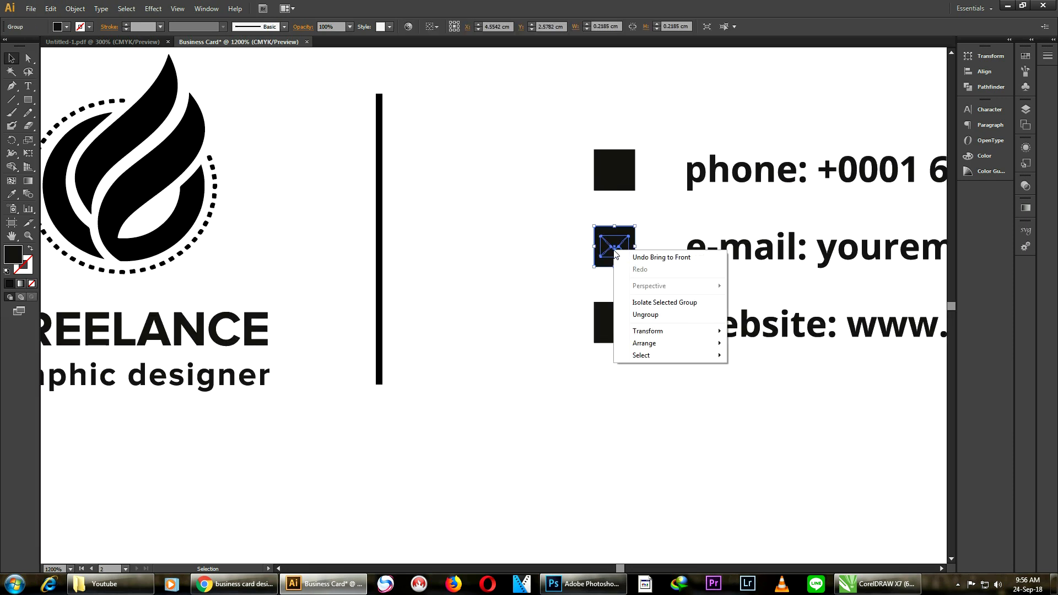
left_click(645, 314)
left_click(521, 245)
left_click(618, 248)
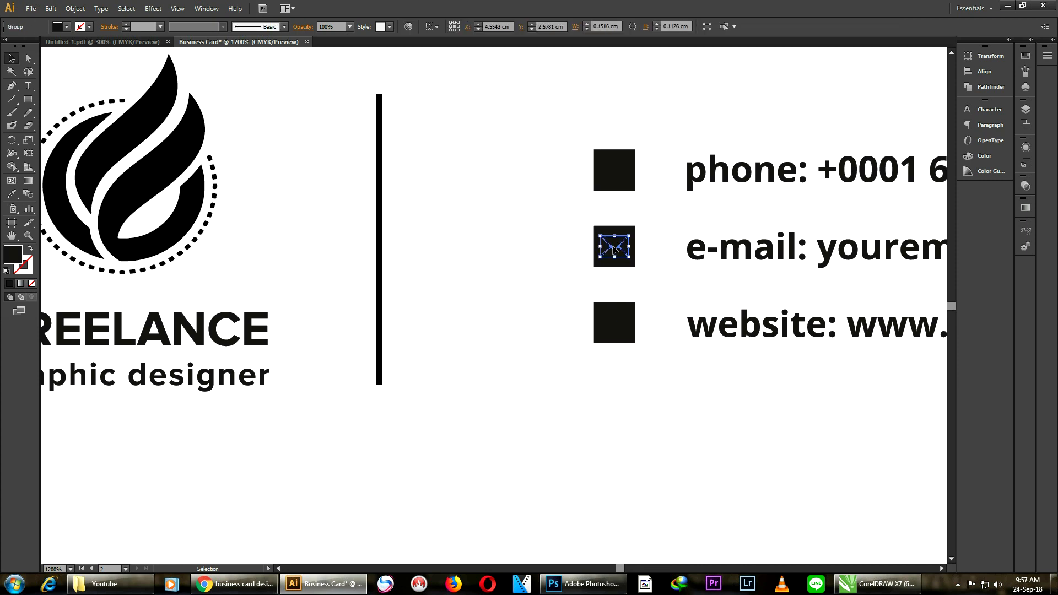
left_click(11, 198)
left_click(451, 203)
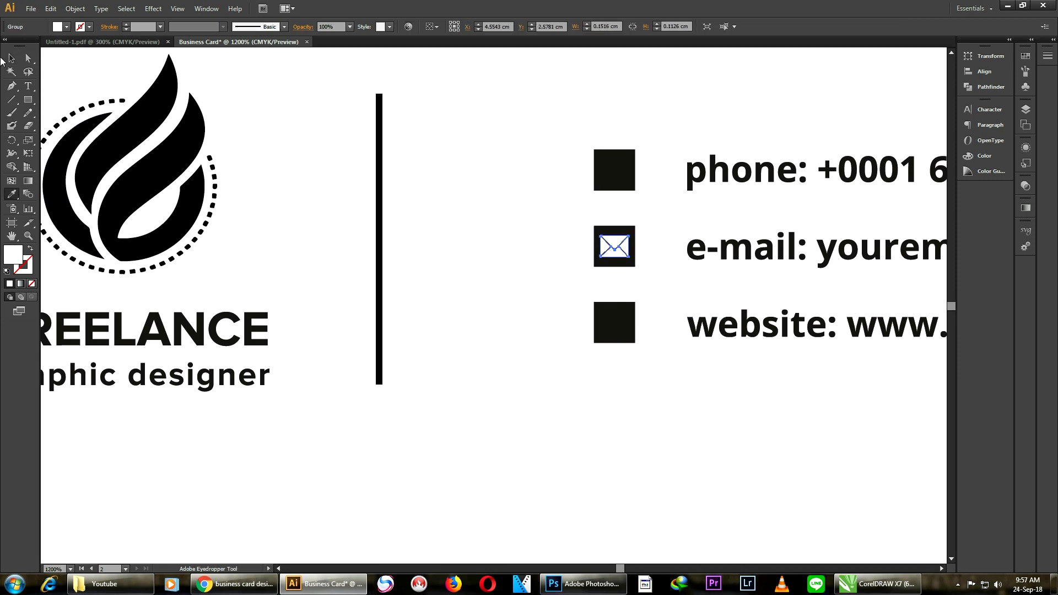
left_click(12, 58)
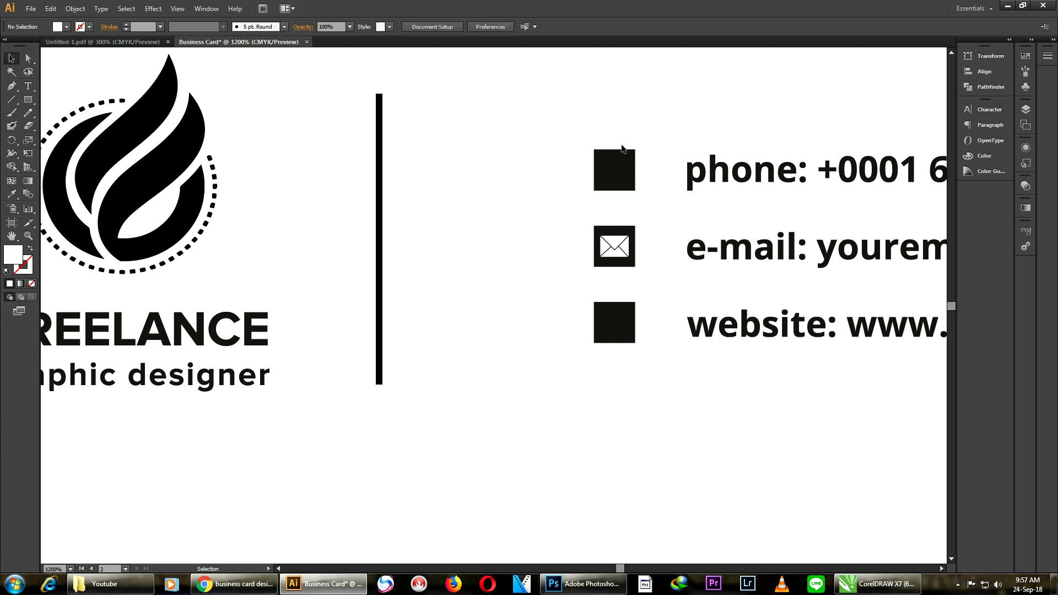
Ungroup the phone icon and fill the handset shape with the card's white.
left_click(612, 175)
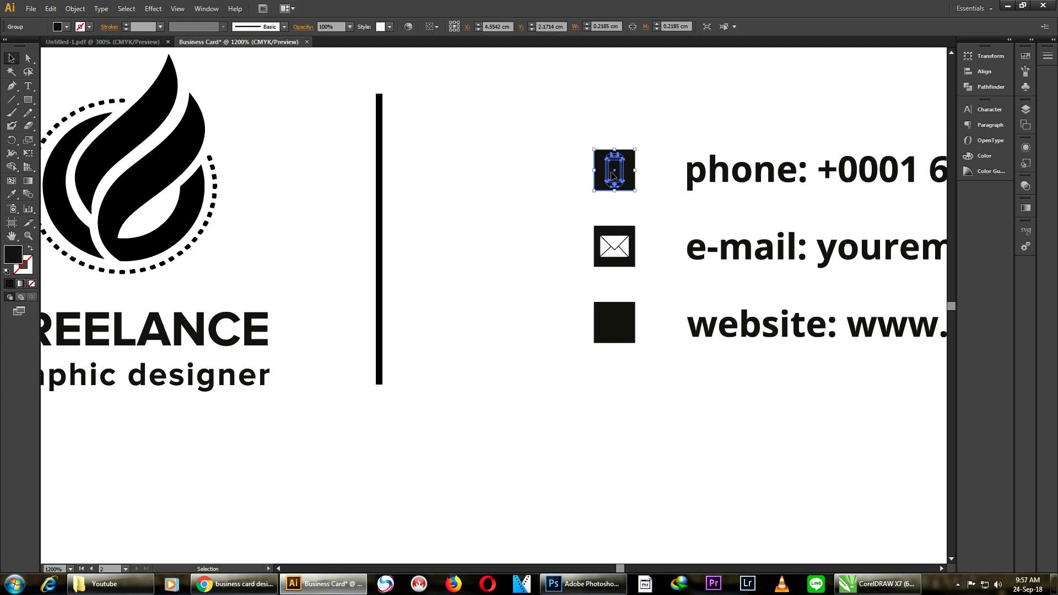
right_click(613, 175)
left_click(634, 243)
left_click(507, 194)
left_click(623, 177)
left_click(18, 196)
left_click(480, 231)
left_click(10, 57)
left_click(426, 223)
Ungroup the website icon and fill the globe with the card's white.
right_click(613, 330)
left_click(647, 396)
left_click(553, 374)
left_click(615, 328)
left_click(16, 196)
left_click(472, 241)
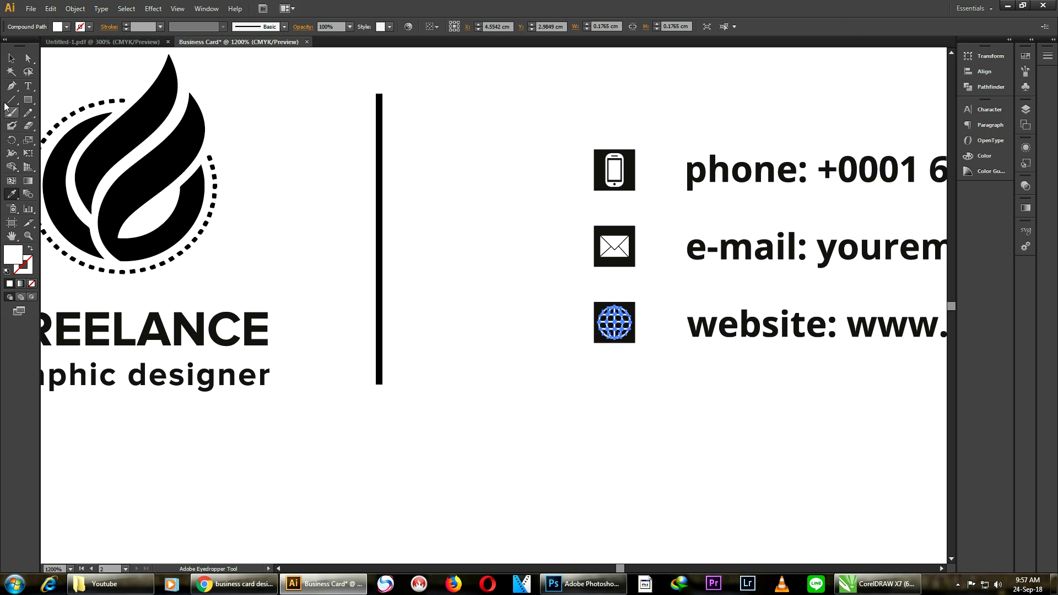
left_click(12, 60)
key("ctrl+minus")
key("ctrl+minus")
key("ctrl+minus")
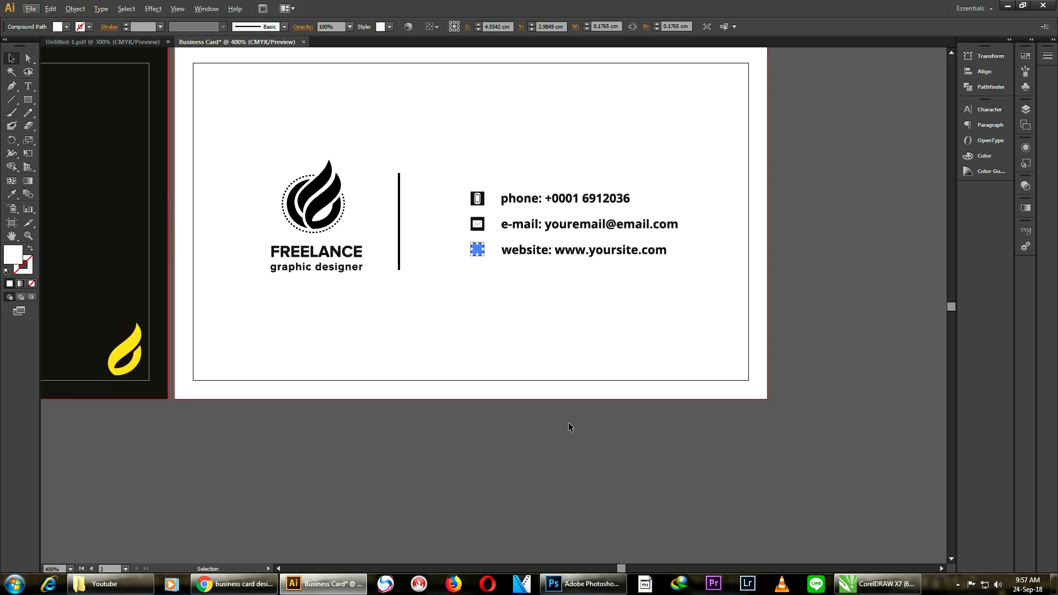
left_click(599, 434)
Enlarge the contact lines with their icons about their centre to about 4.56 cm wide and nudge them slightly up.
key("ctrl+minus")
key("ctrl+minus")
key("ctrl+plus")
left_click_drag(480, 221, 689, 345)
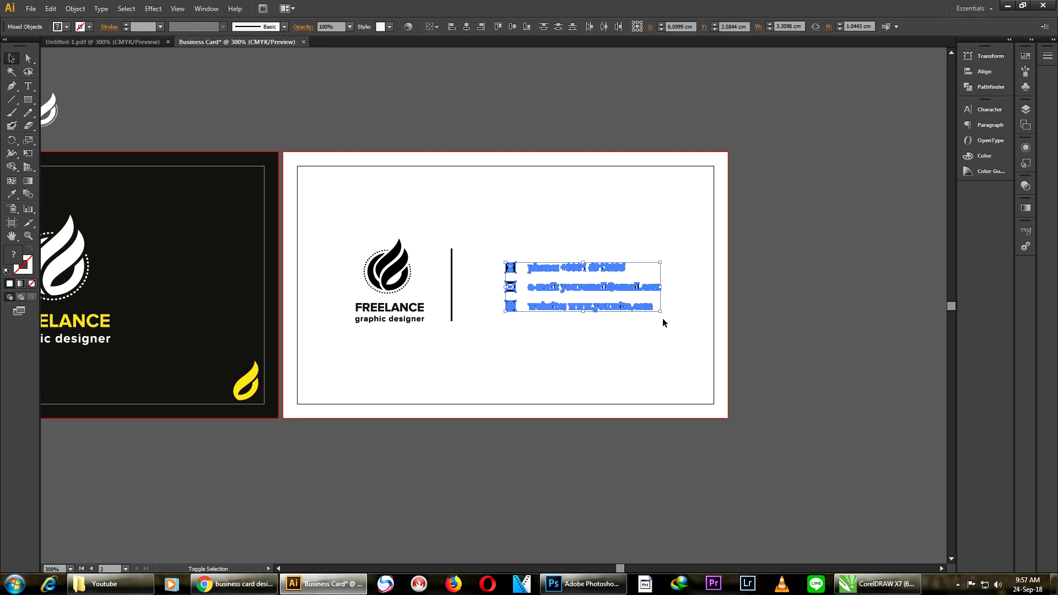
left_click_drag(660, 313, 688, 329)
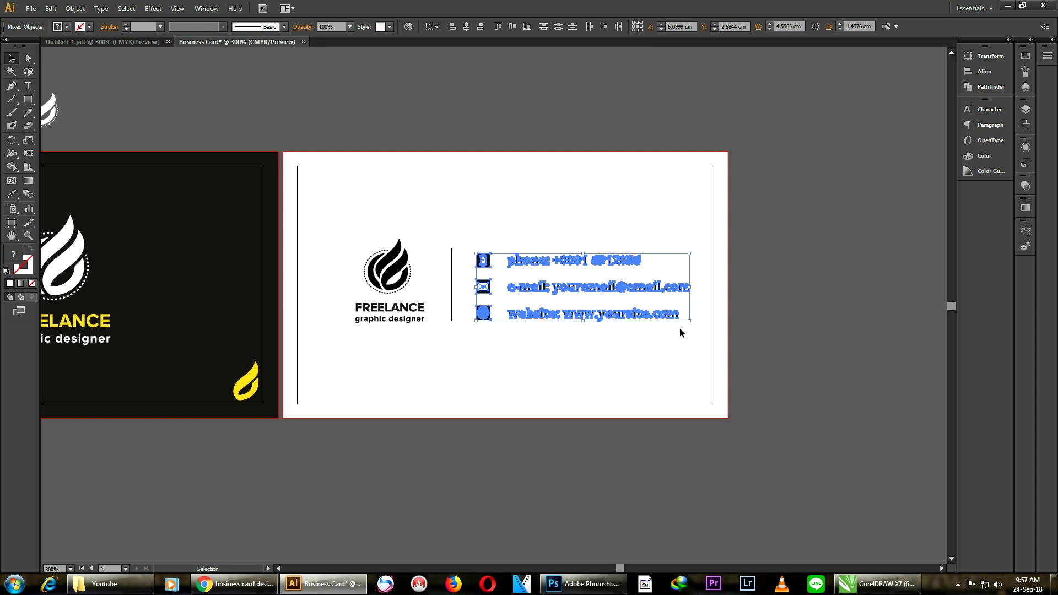
key("Up")
left_click(655, 436)
Fill the second card's logo emblem with the front card's dark background colour.
left_click_drag(512, 314, 640, 337)
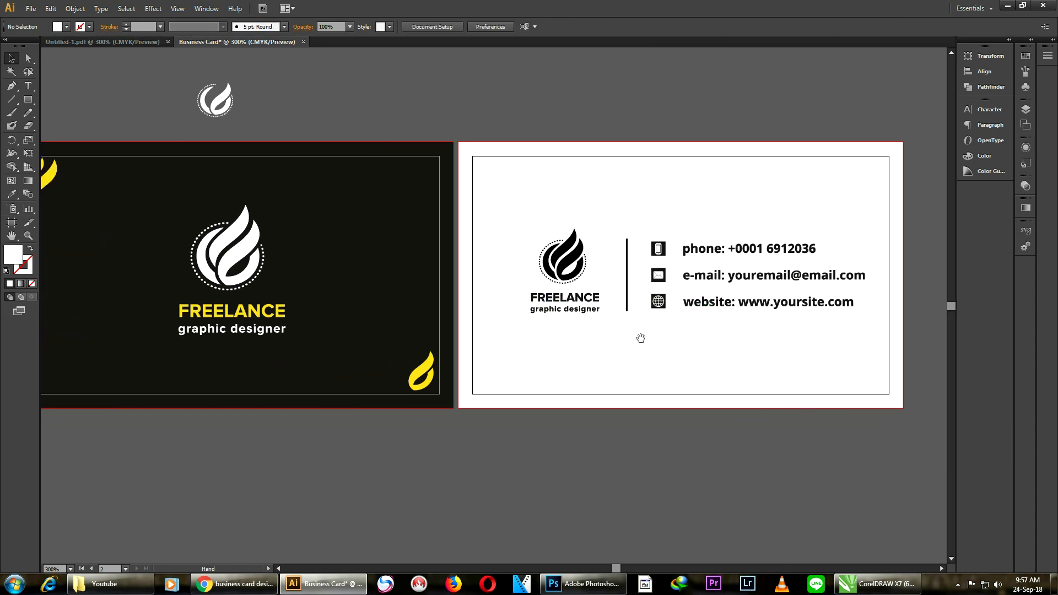
scroll(705, 177, "down", 1)
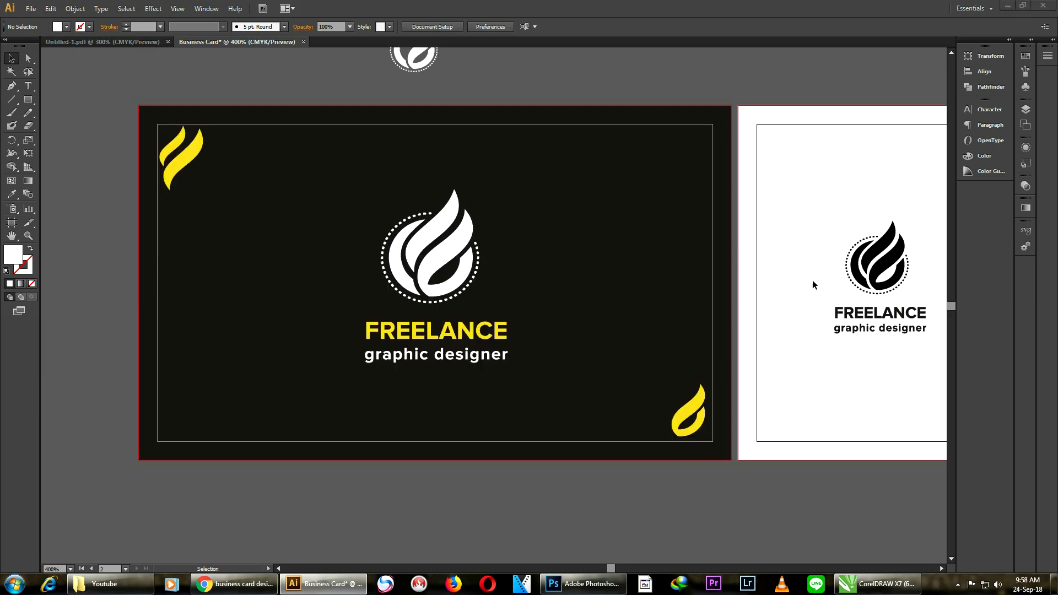
key("space")
left_click_drag(814, 264, 778, 294)
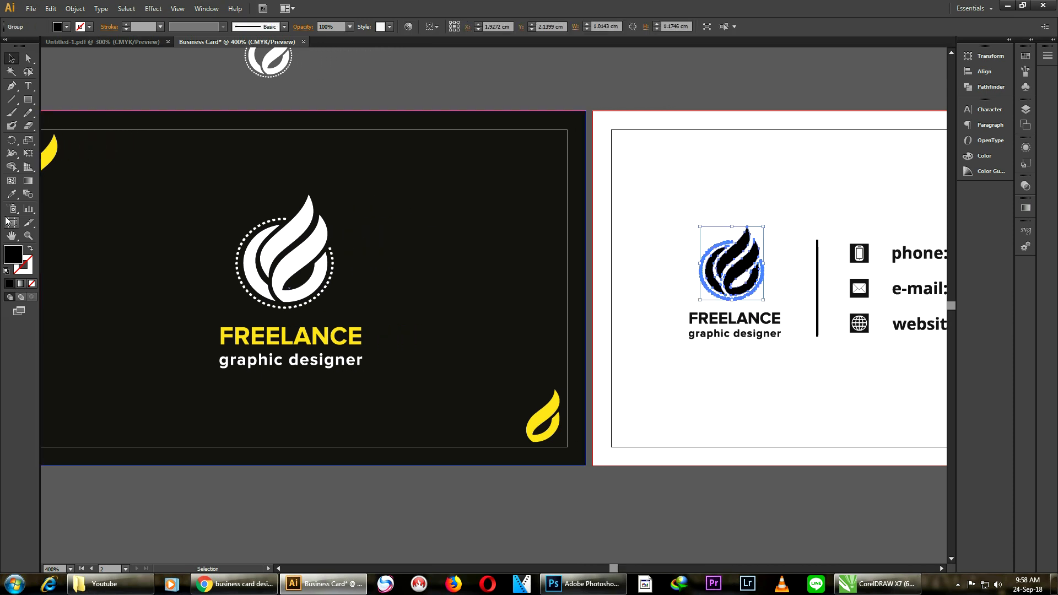
left_click(8, 199)
left_click(463, 229)
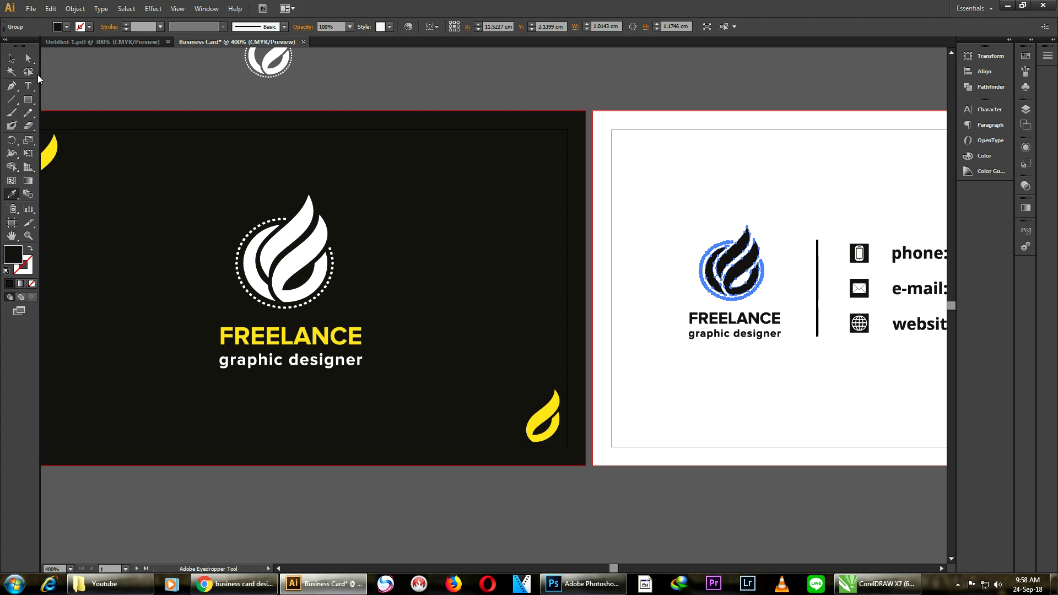
left_click(11, 60)
left_click(796, 179)
Fill the front card's central logo emblem with the yellow of the corner flames.
left_click_drag(817, 173, 662, 153)
mouse_move(773, 184)
left_mouse_down()
mouse_move(738, 183)
mouse_move(759, 182)
left_mouse_up()
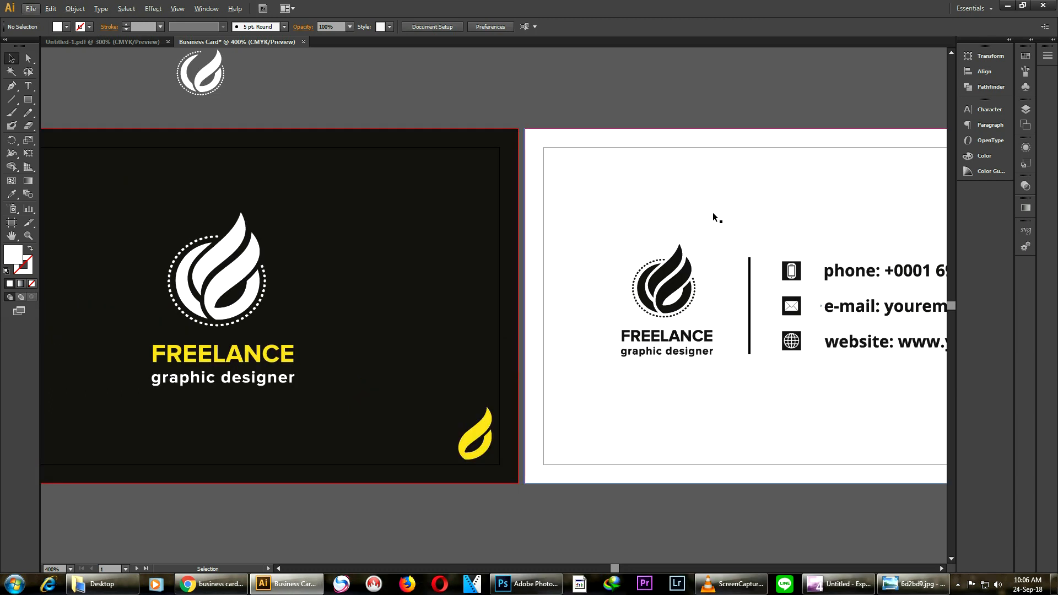
left_click_drag(499, 284, 741, 245)
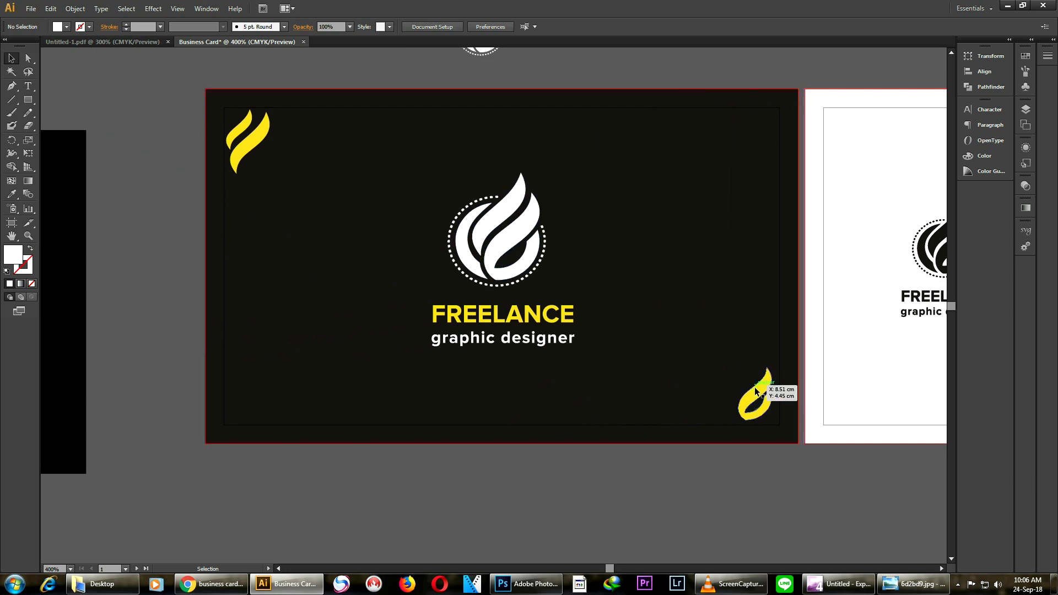
left_click(516, 242)
left_click(11, 194)
left_click(261, 132)
left_click(11, 58)
left_click(143, 173)
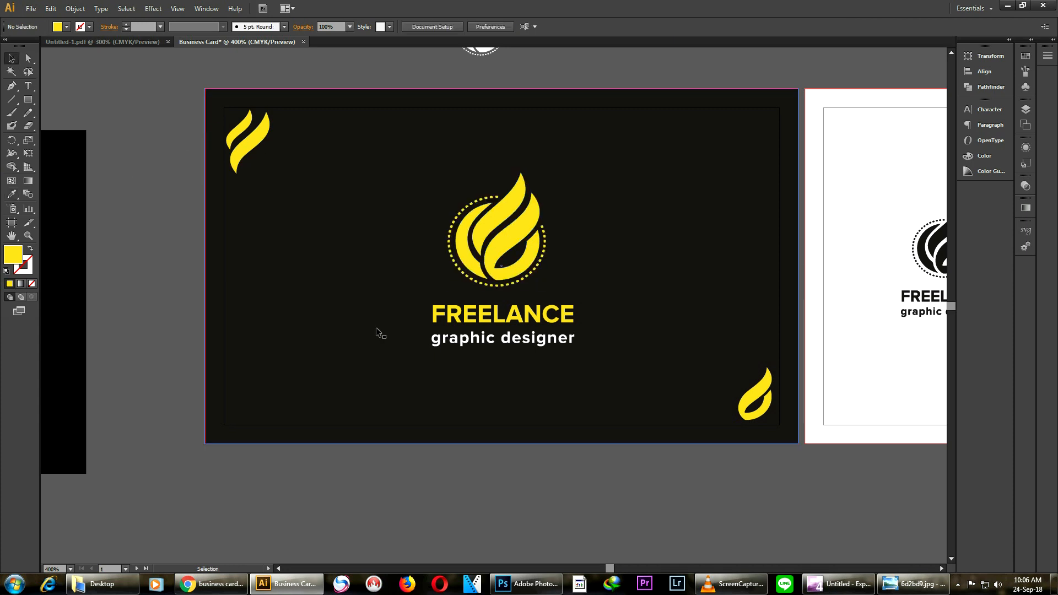
Lock the front card's dark background rectangle.
left_click(603, 314)
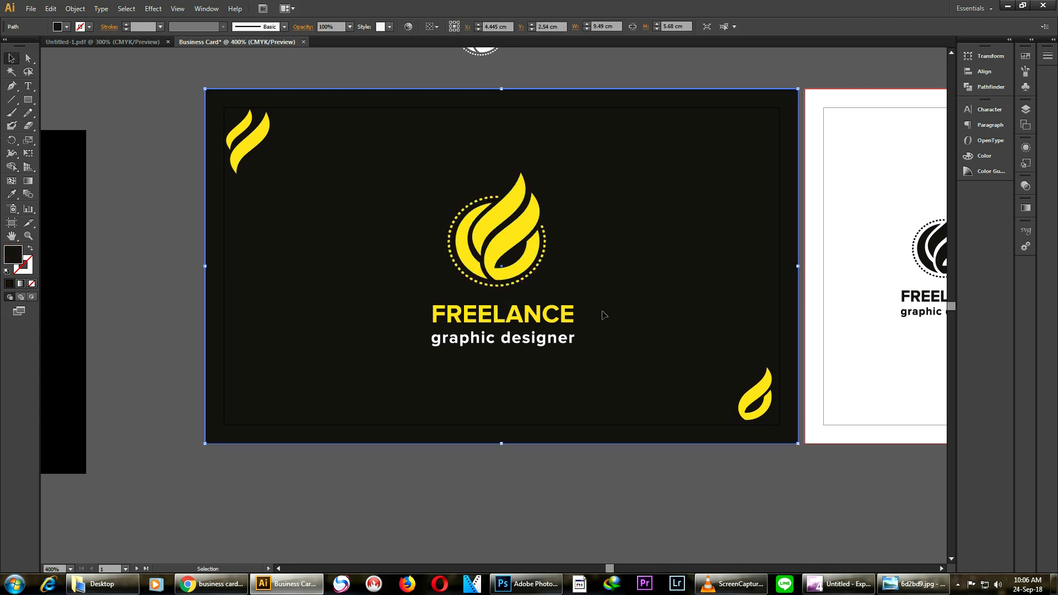
left_click(75, 8)
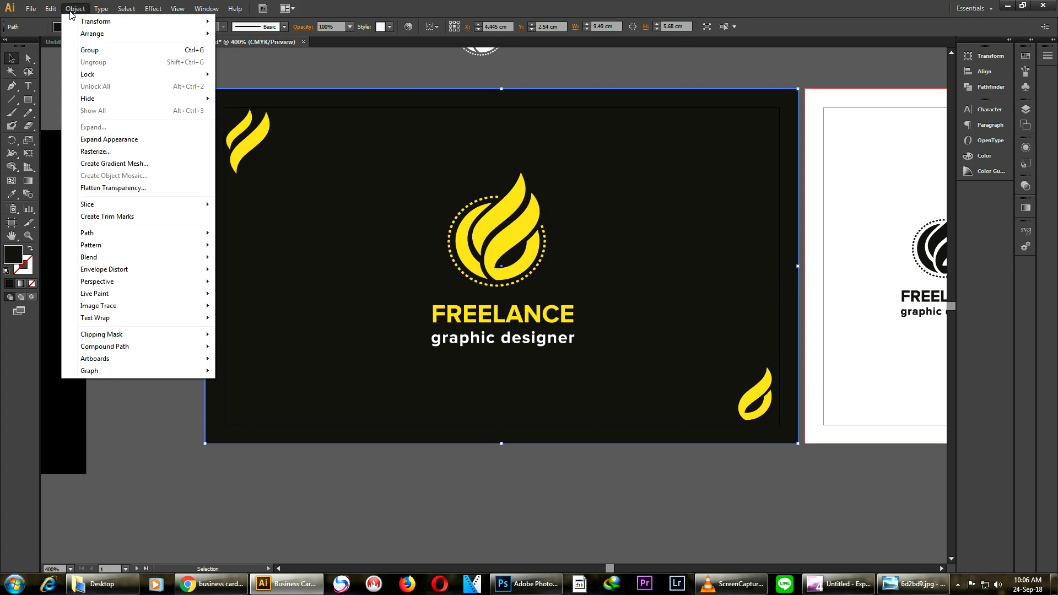
mouse_move(99, 75)
left_click(244, 74)
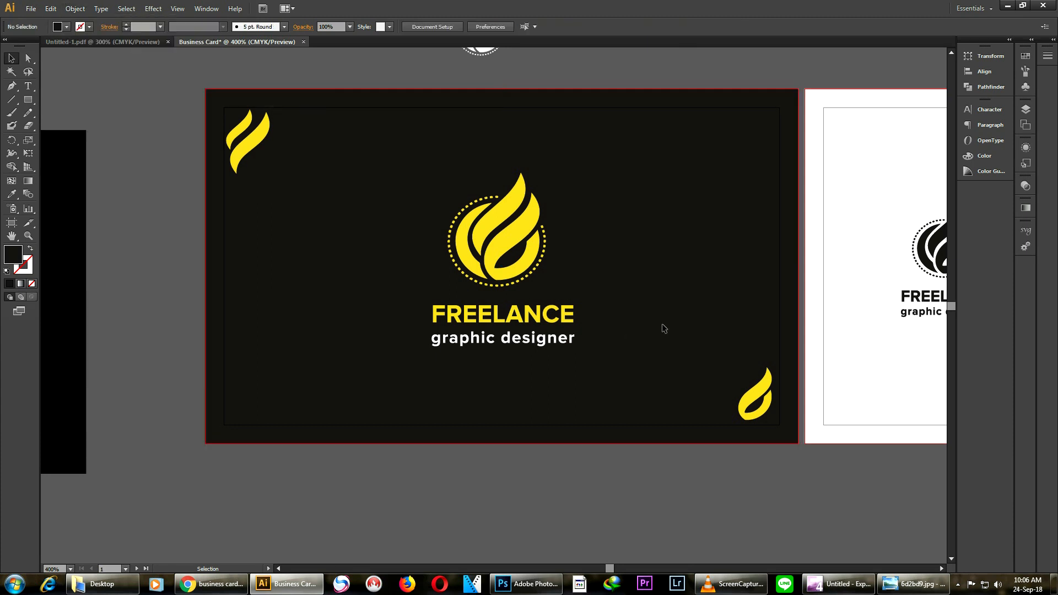
Fill the word FREELANCE on the front card with the second card's white.
left_click_drag(642, 302, 425, 325)
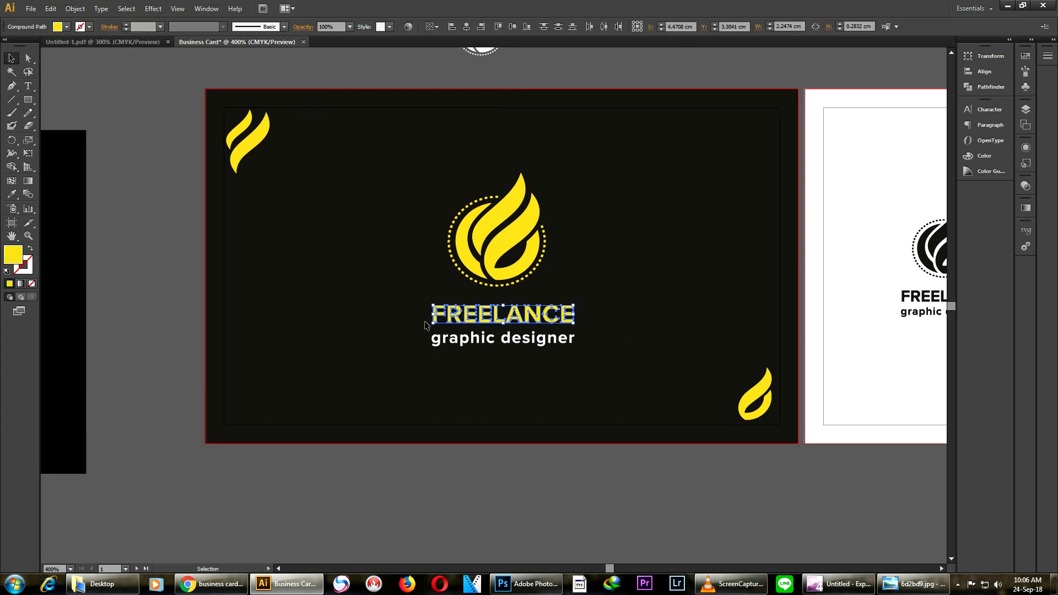
left_click(11, 194)
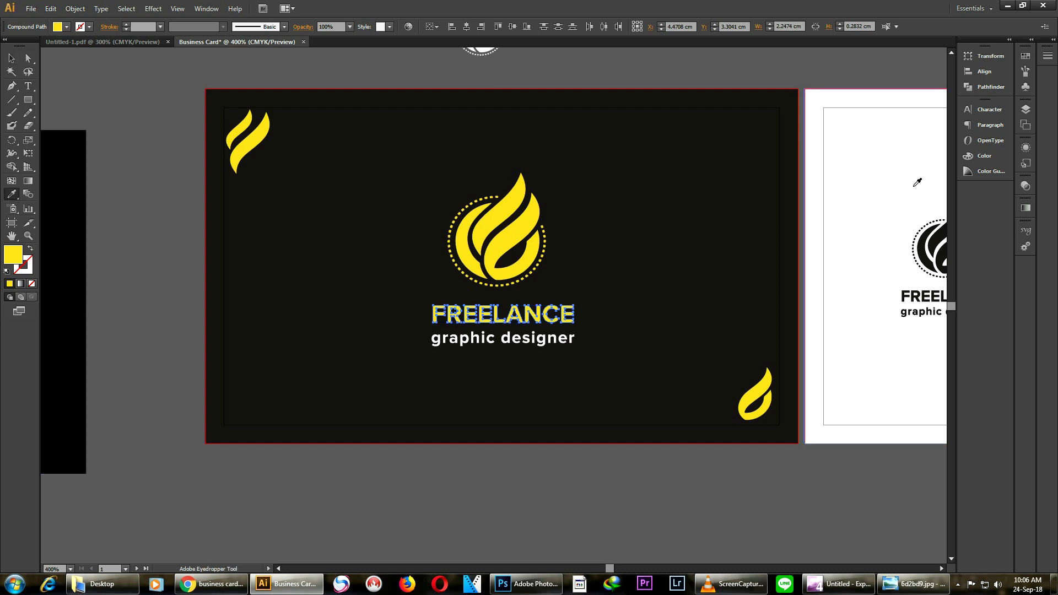
left_click(893, 179)
left_click(11, 58)
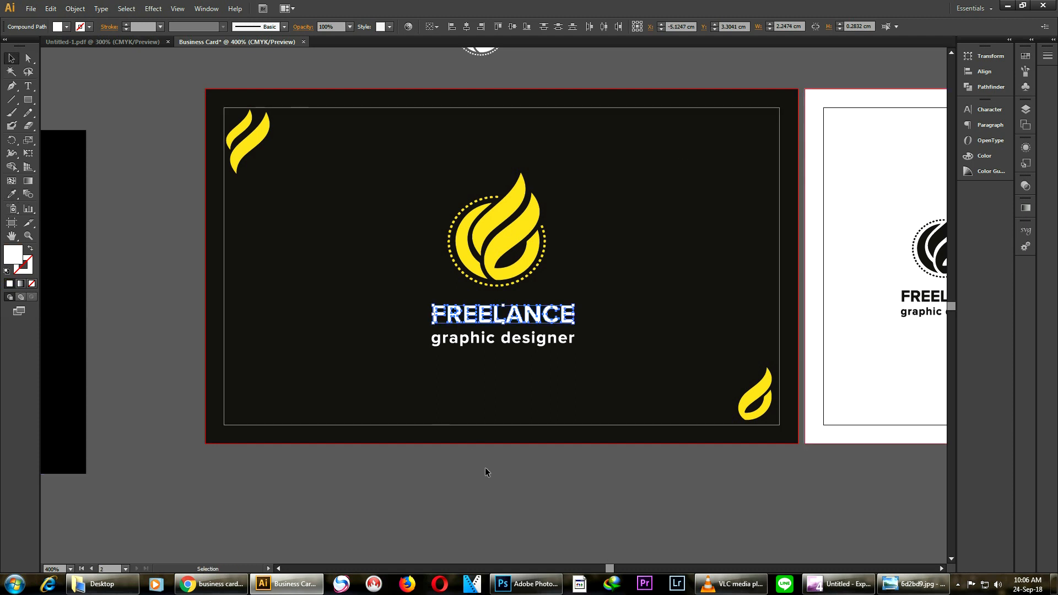
left_click(542, 373)
left_click(600, 369)
Fill the "graphic designer" tagline on the front card with the logo emblem's yellow.
left_click_drag(608, 356, 389, 329)
key("i")
left_click(526, 230)
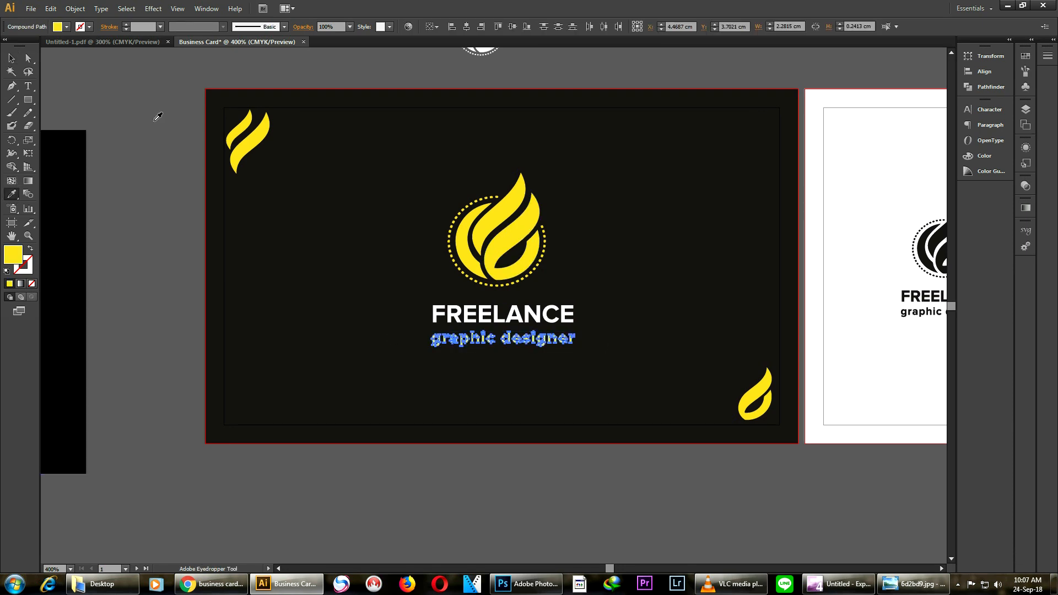
key("v")
left_click(193, 213)
Nudge the front card's lower-right corner flame slightly right and up.
key("space")
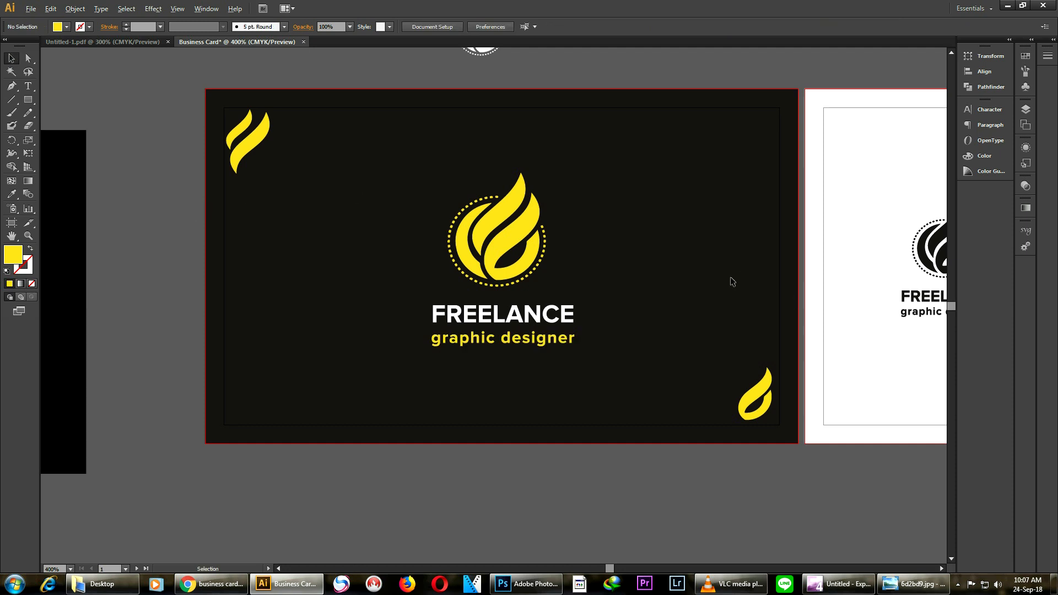
scroll(729, 279, "down", 1)
left_click_drag(751, 283, 729, 279)
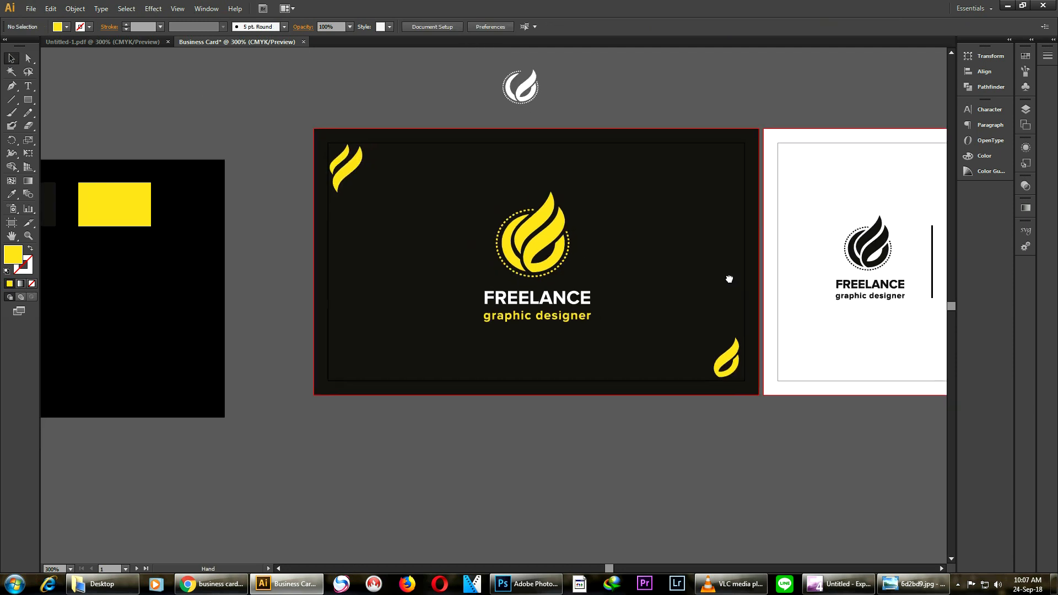
left_click_drag(784, 301, 693, 291)
left_click_drag(861, 290, 798, 290)
left_click_drag(483, 294, 574, 291)
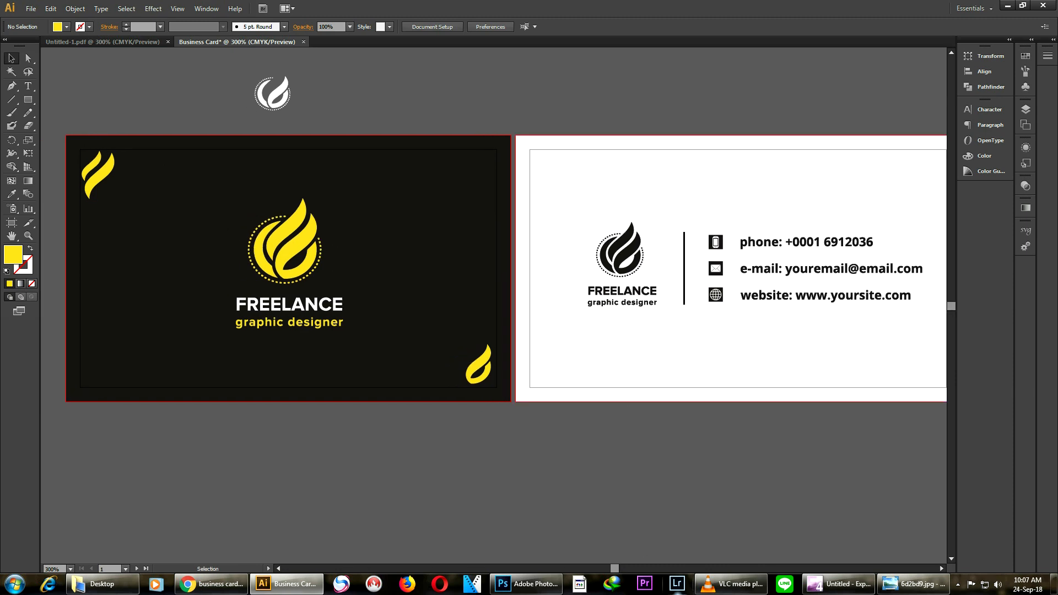
left_click(490, 367)
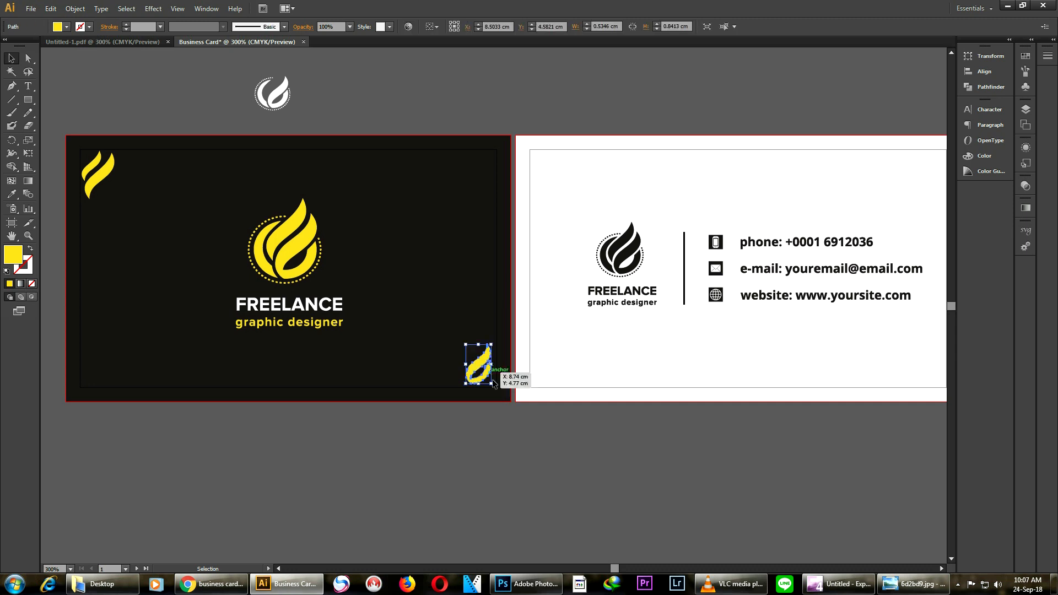
key("Right")
key("Up")
left_click(550, 439)
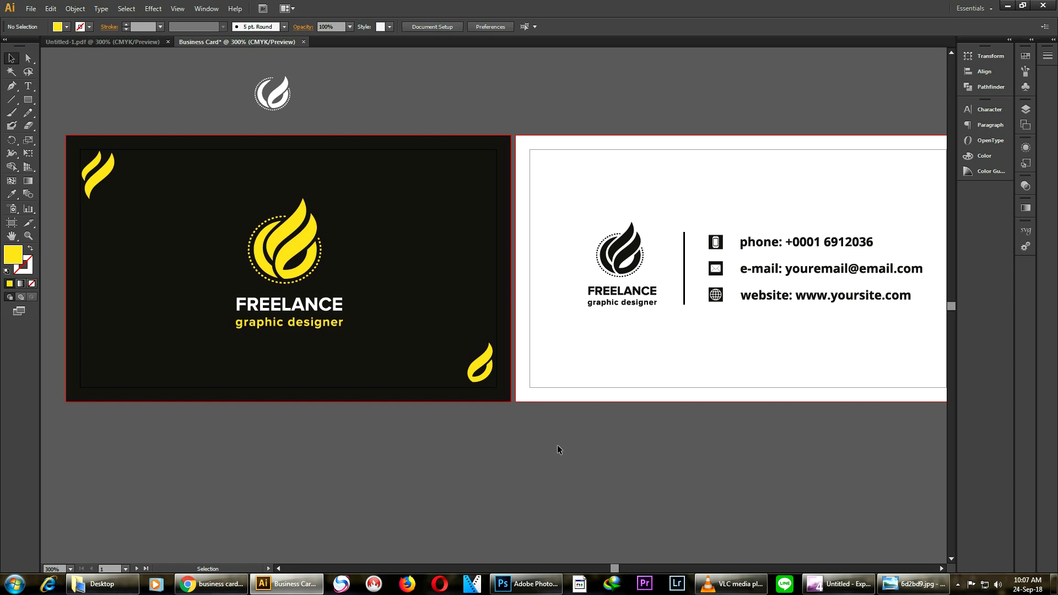
scroll(679, 269, "down", 1)
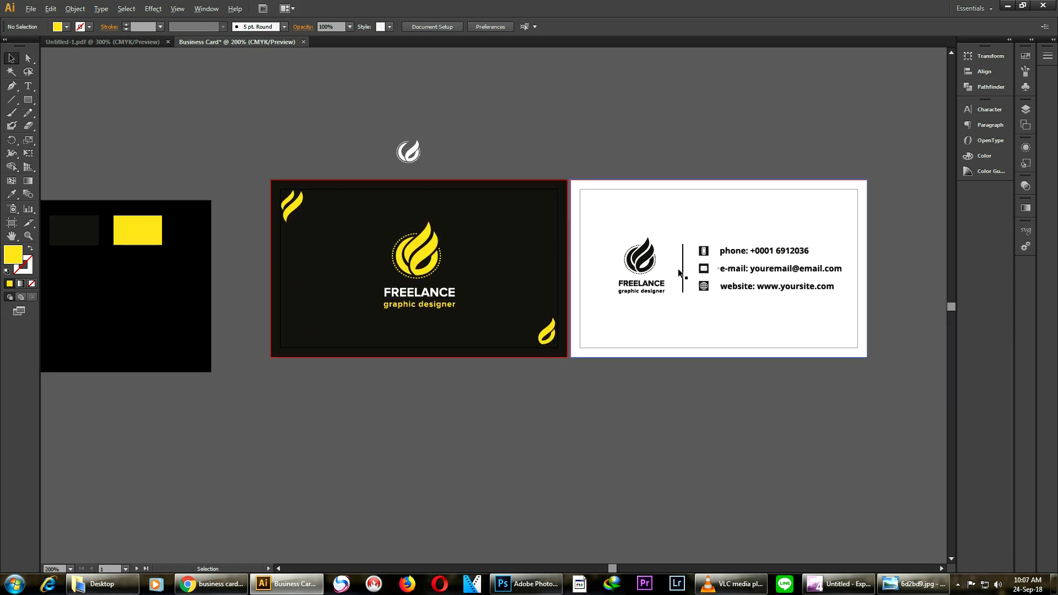